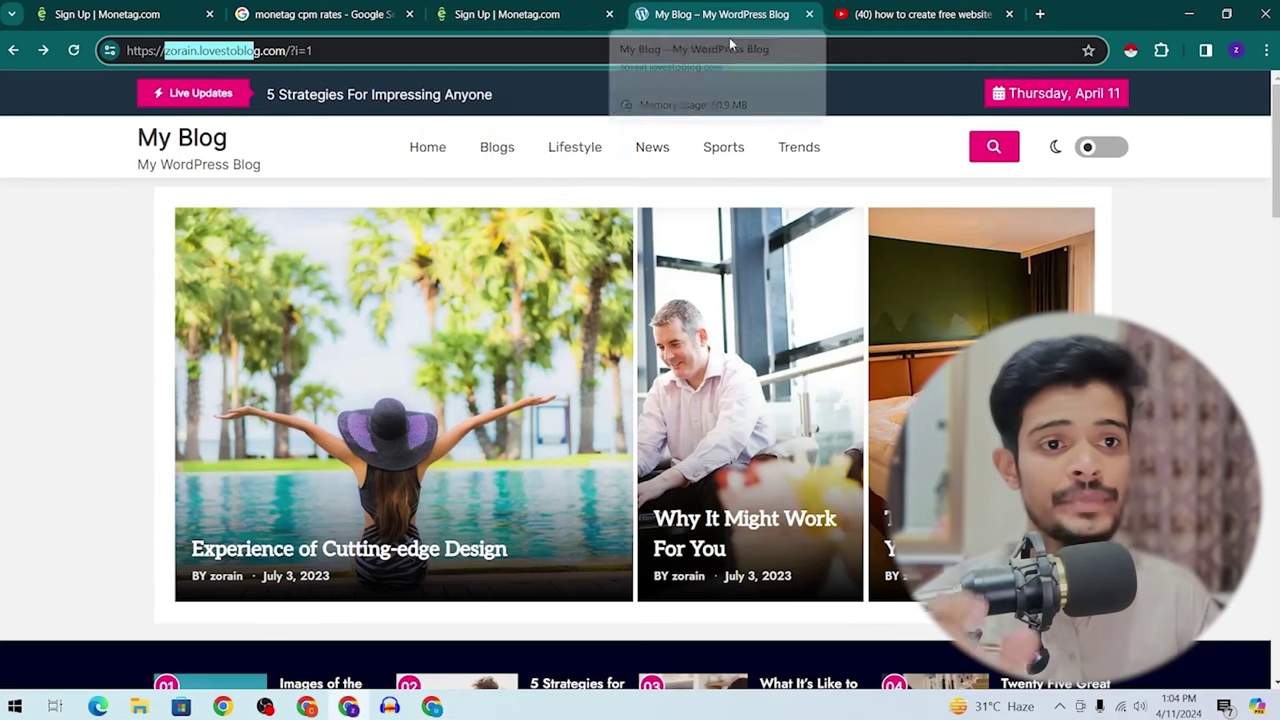
# Copy the blog's web address and paste it into Monetag's Website URL field
pyautogui.click(905, 8)
pyautogui.moveTo(467, 289)
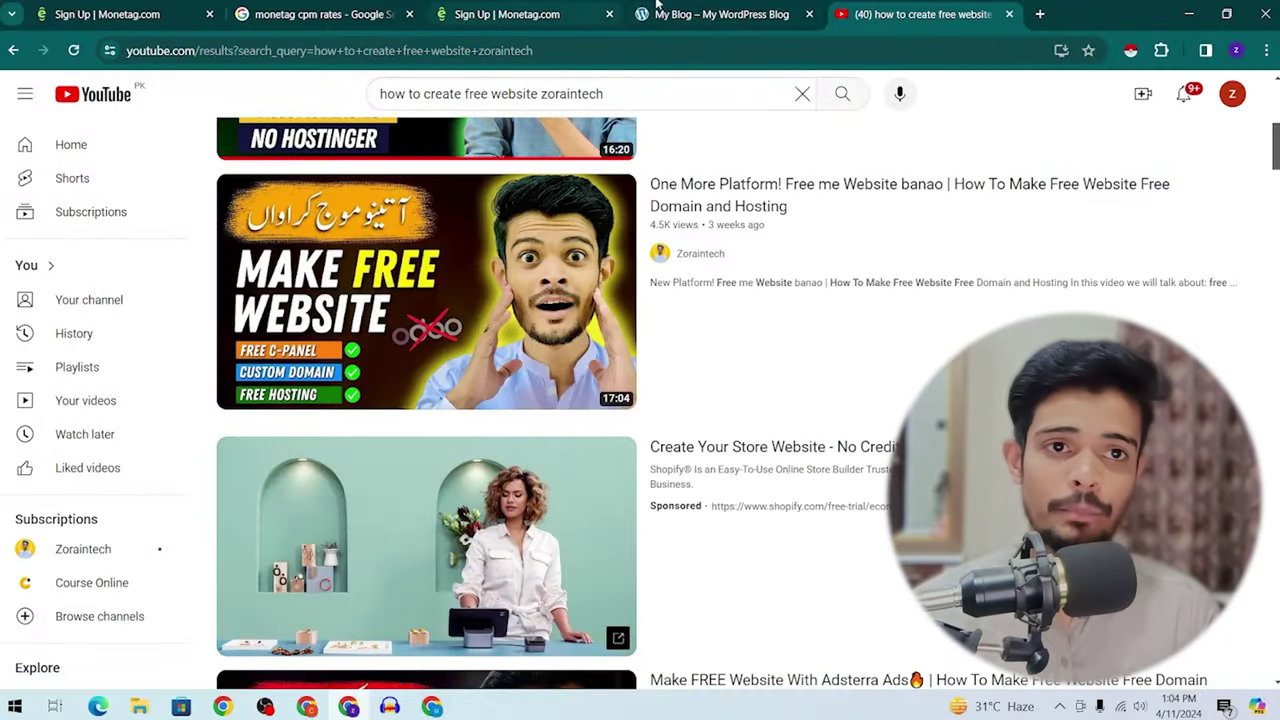
pyautogui.hotkey('ctrl', 'shift', 'Tab')
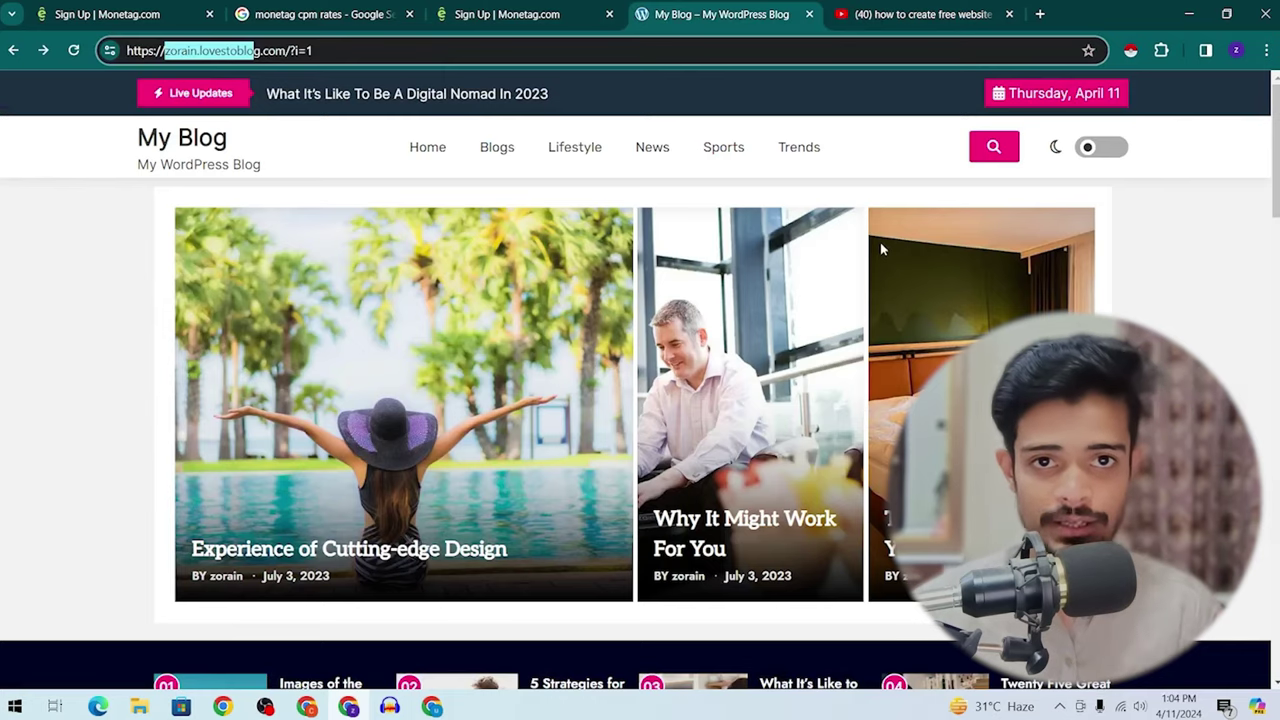
pyautogui.hotkey('ctrl', 'shift', 'Tab')
pyautogui.hotkey('ctrl', 'Tab')
pyautogui.hotkey('ctrl', 'Tab')
pyautogui.hotkey('ctrl', 'shift', 'Tab')
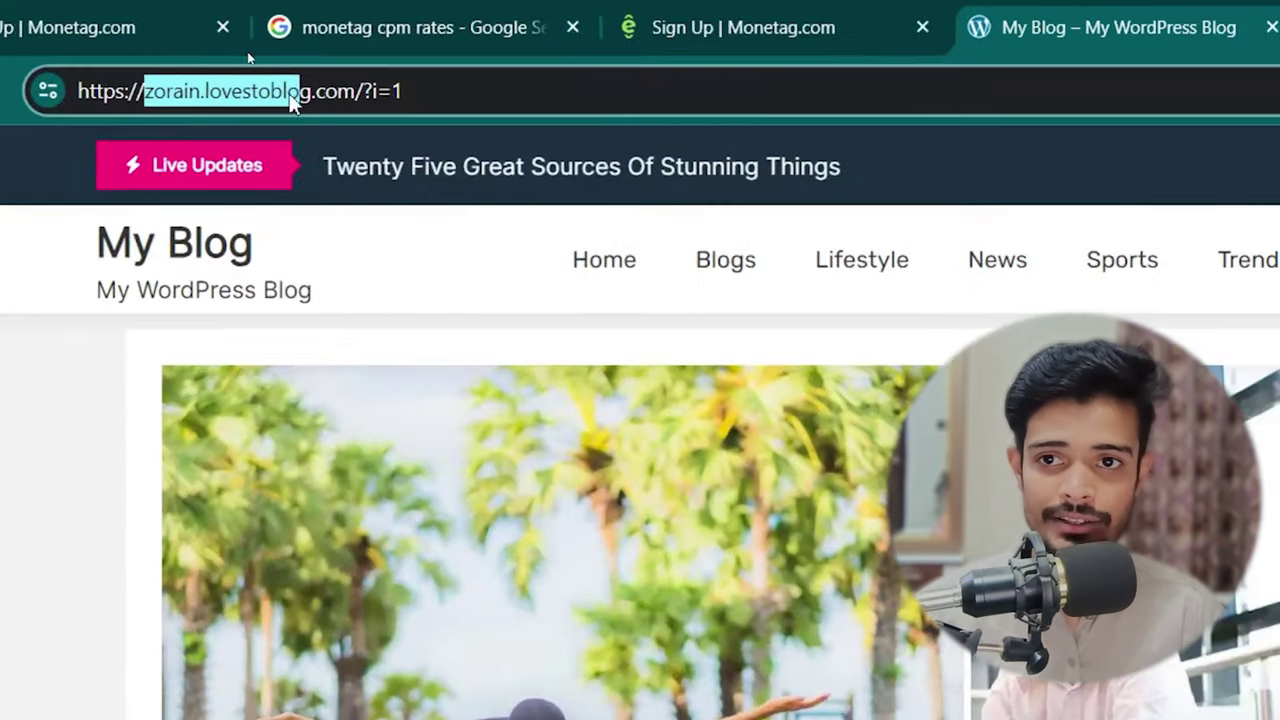
pyautogui.moveTo(358, 92); pyautogui.dragTo(78, 95)
pyautogui.hotkey('ctrl', 'c')
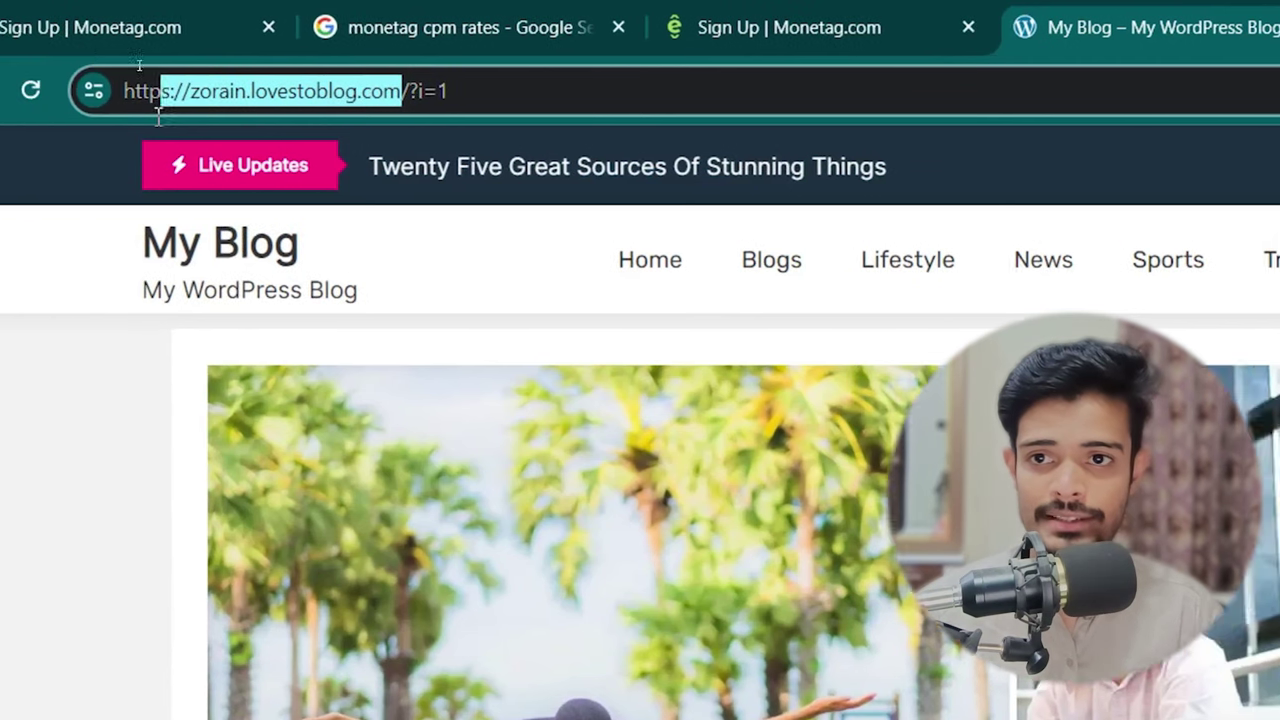
pyautogui.click(980, 12)
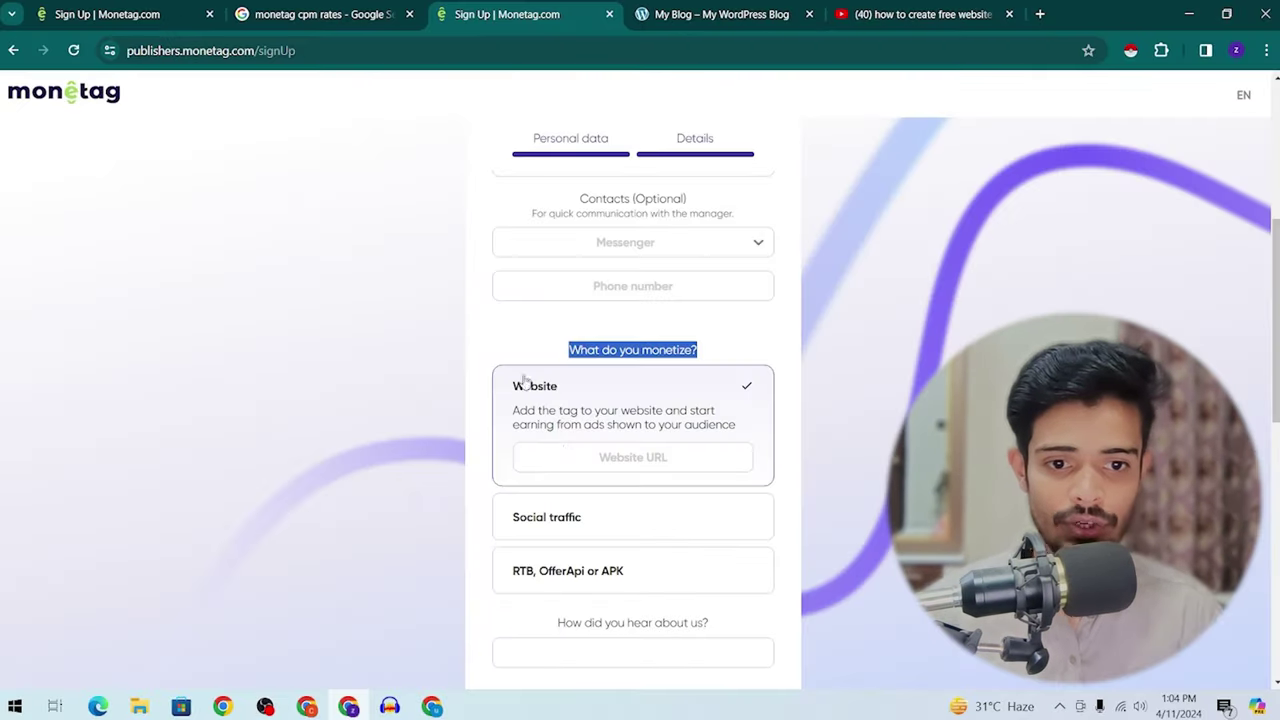
pyautogui.click(573, 455)
pyautogui.hotkey('ctrl', 'v')
# Answer 'youtube' for how you heard of Monetag and 'adsterra' for other ad networks
pyautogui.scroll(-1, 686, 591)
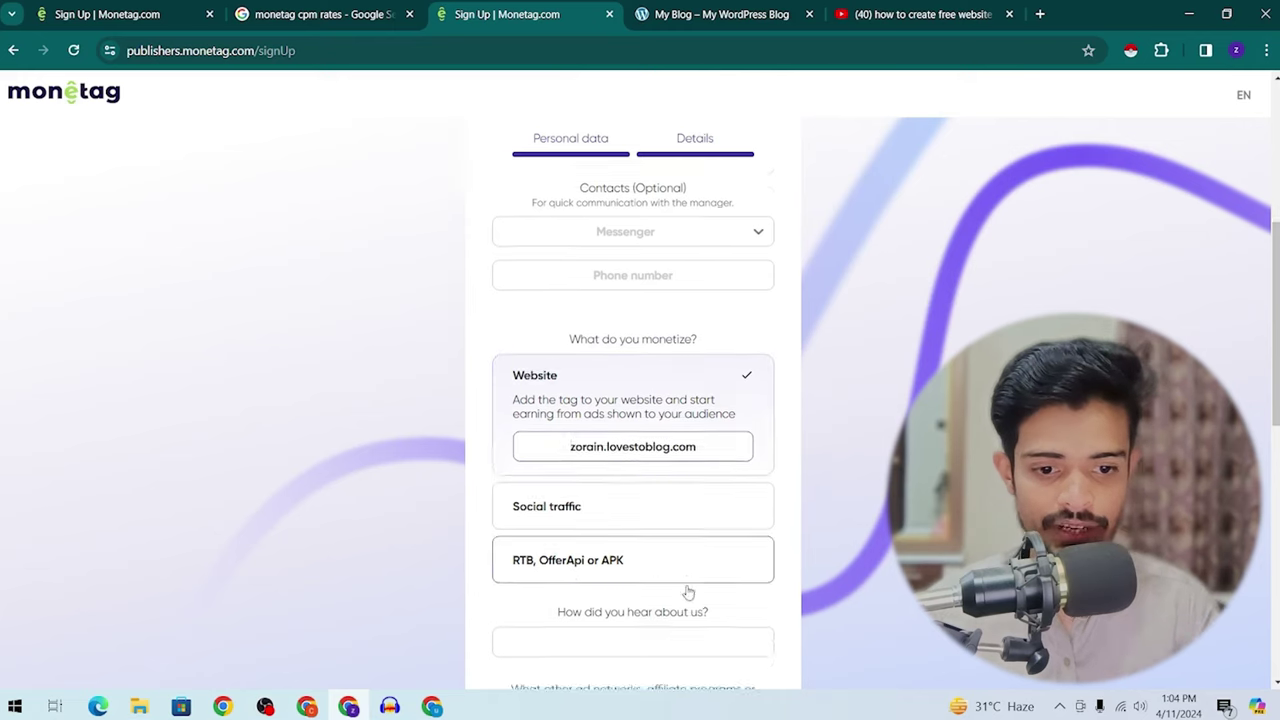
pyautogui.click(571, 569)
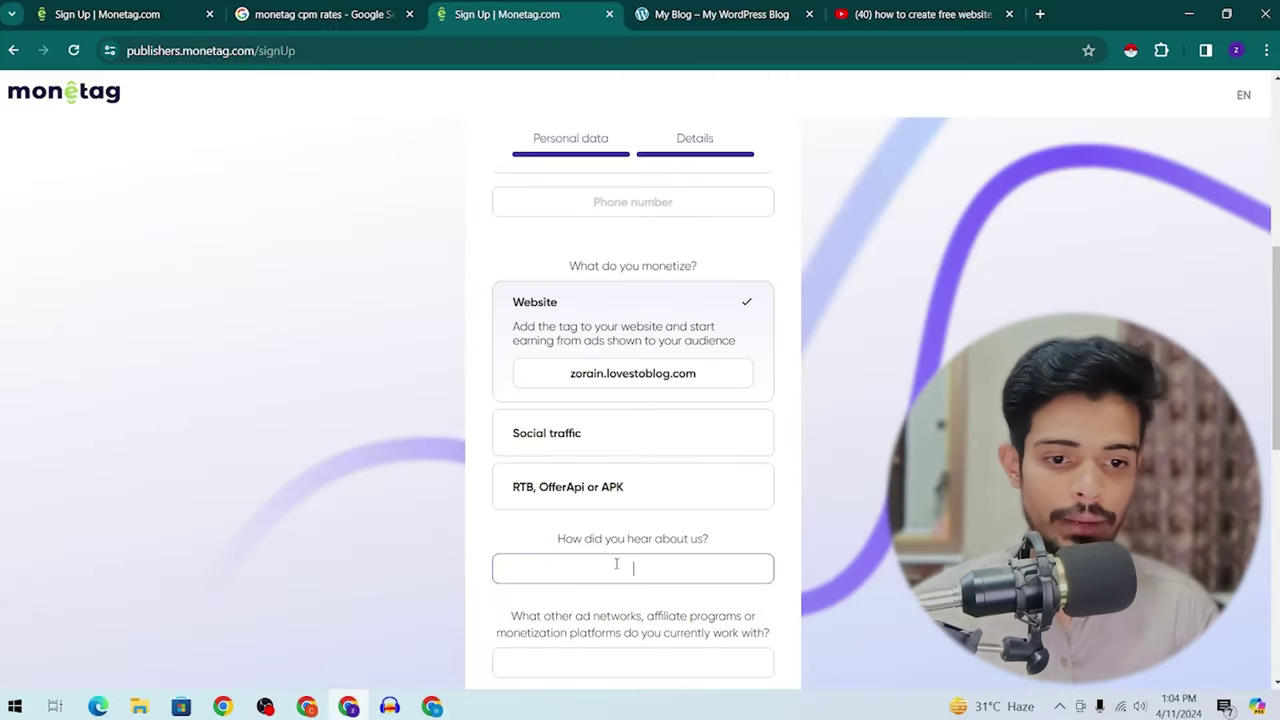
pyautogui.scroll(-2, 650, 570)
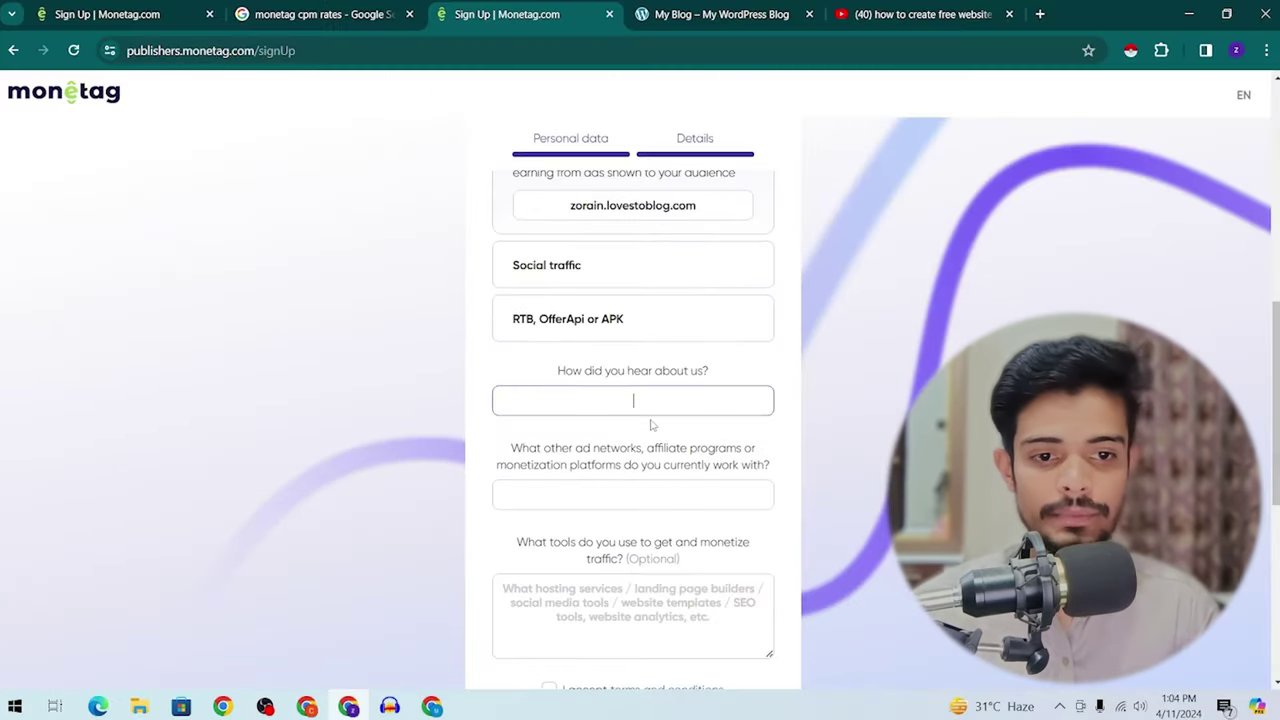
pyautogui.write('youtube')
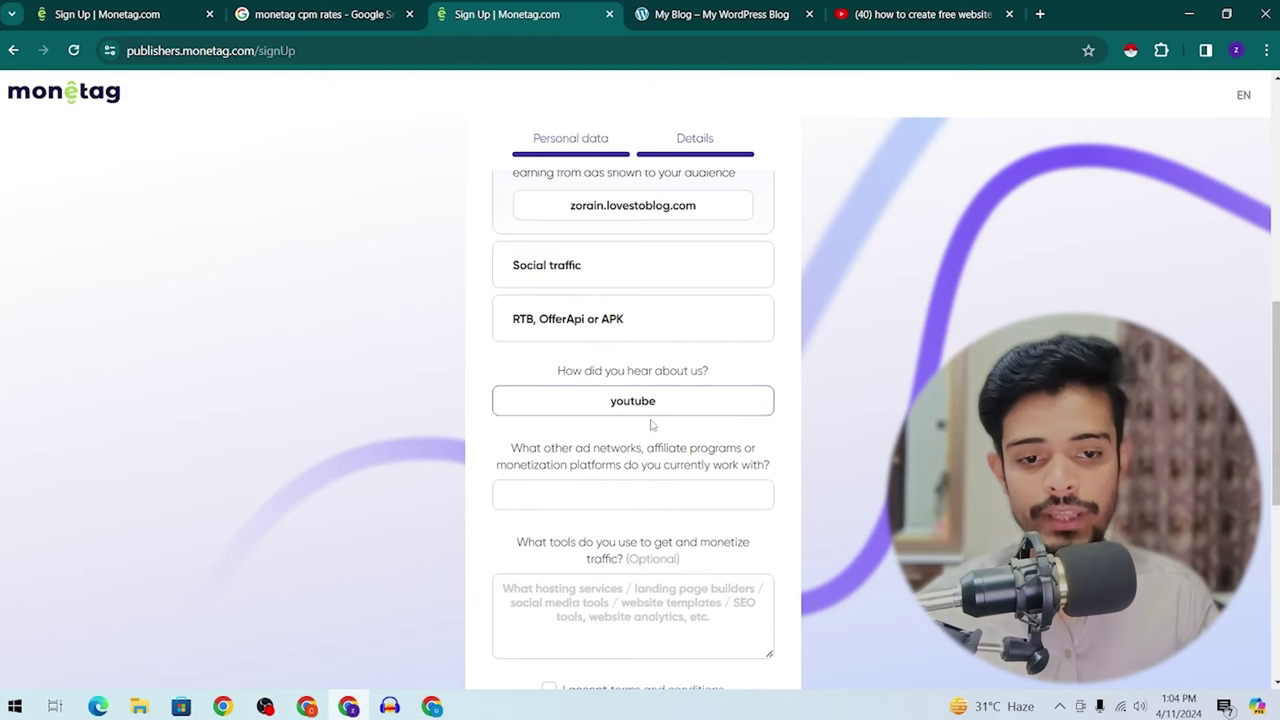
pyautogui.click(649, 508)
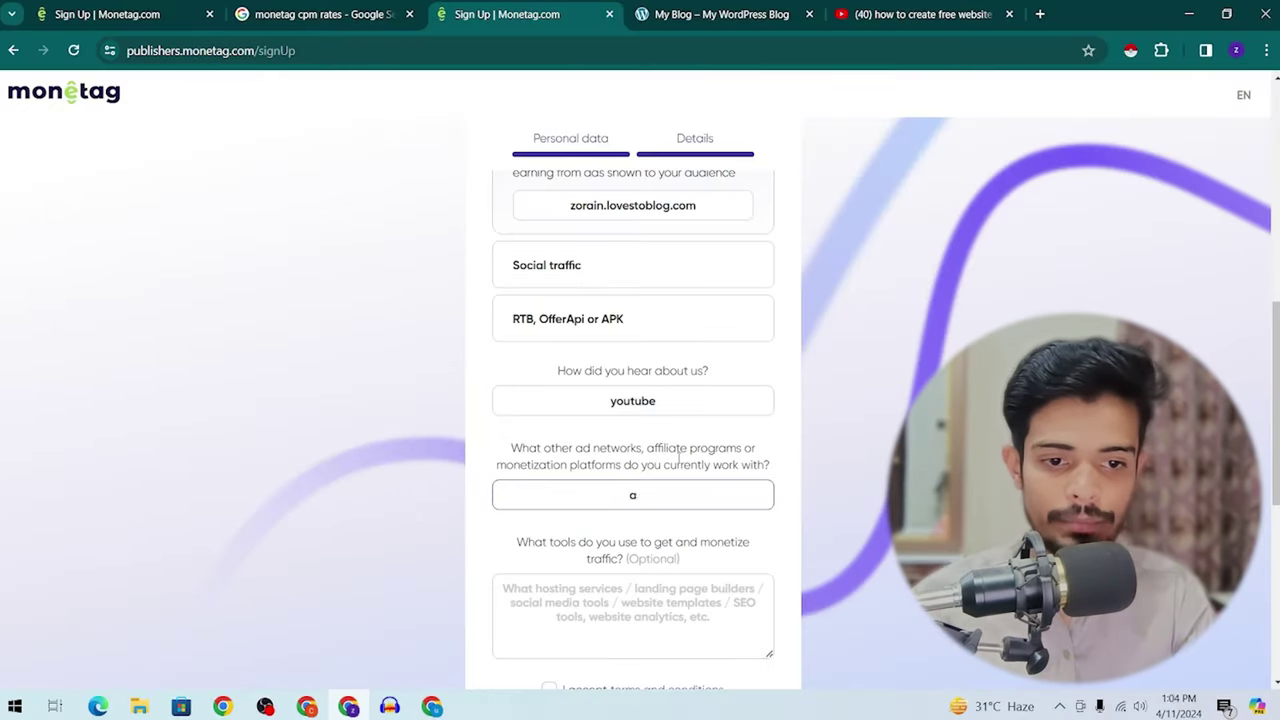
pyautogui.write('adsterra')
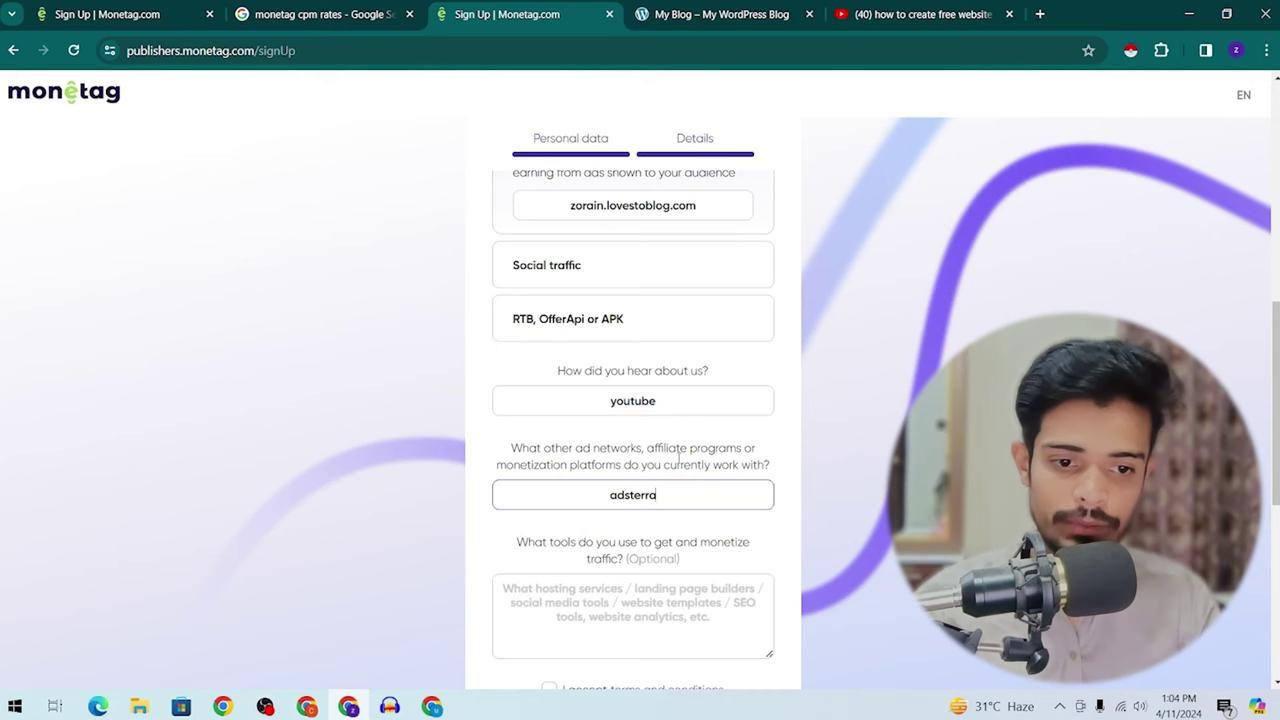
# Accept the terms, complete the reCAPTCHA check and submit the sign-up form
pyautogui.scroll(-2, 679, 455)
pyautogui.moveTo(516, 383); pyautogui.dragTo(651, 391)
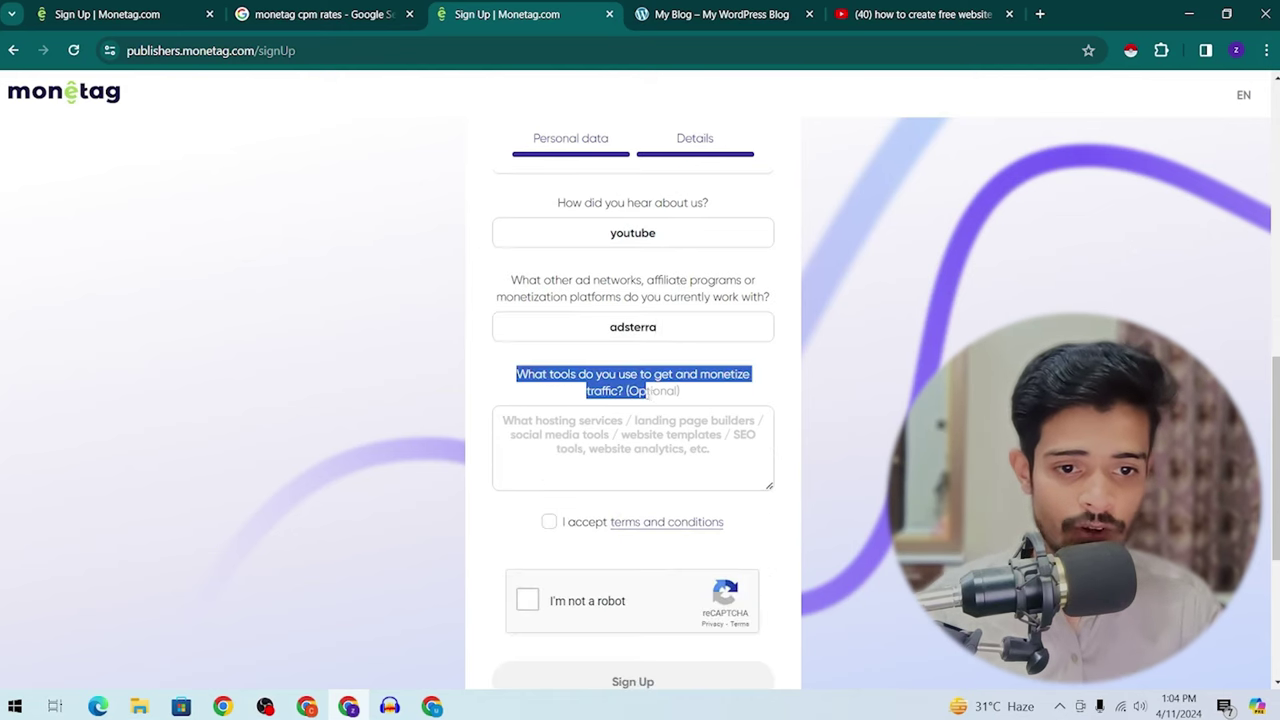
pyautogui.click(651, 391)
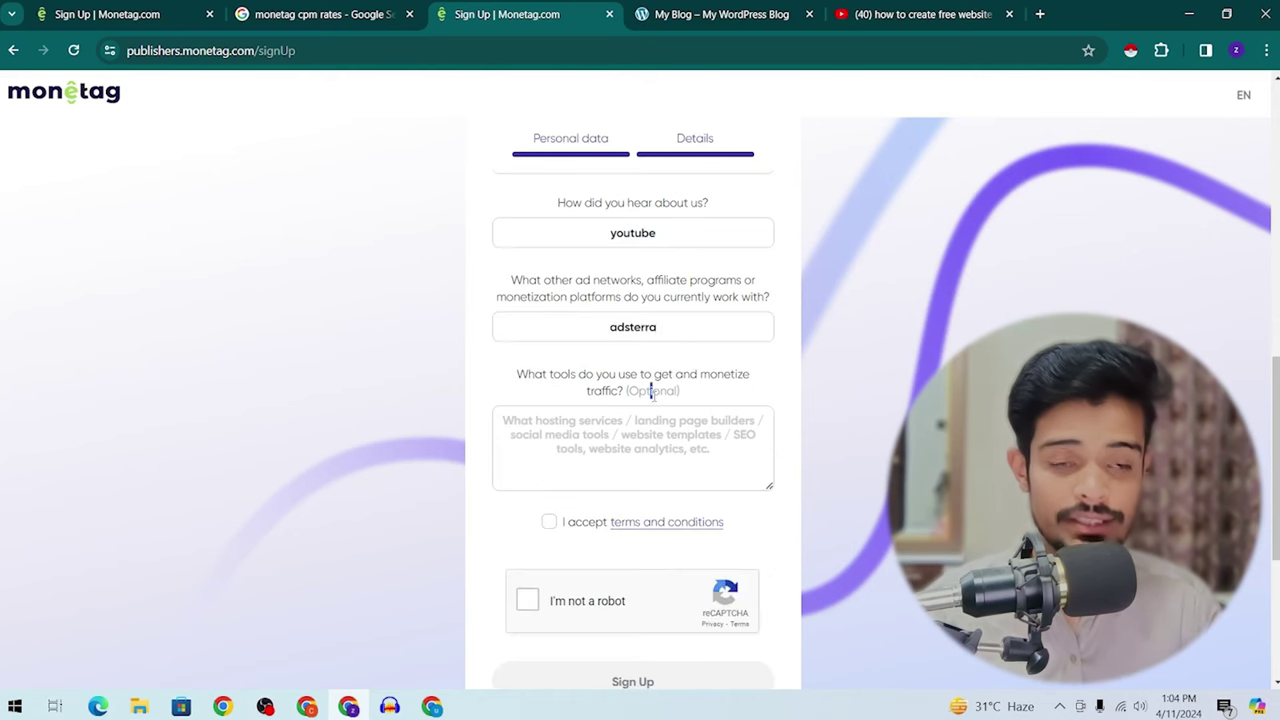
pyautogui.click(553, 523)
pyautogui.scroll(-1, 580, 500)
pyautogui.click(530, 517)
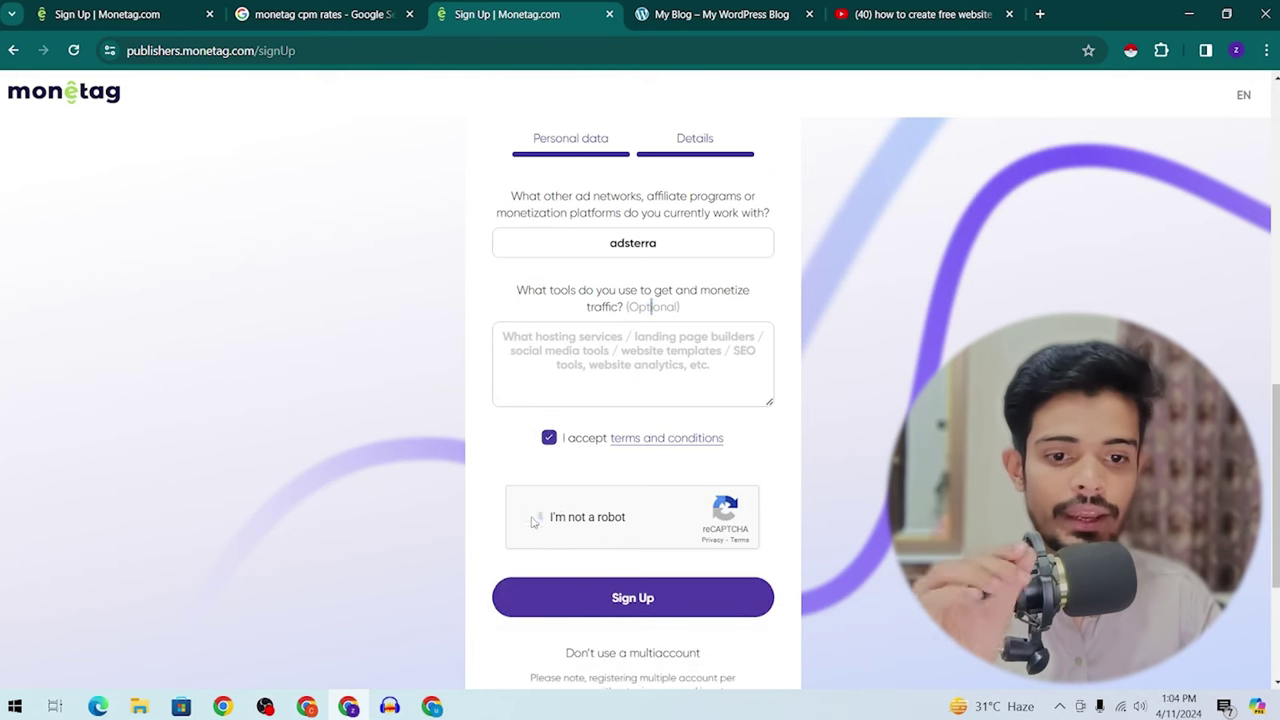
pyautogui.scroll(-3, 644, 384)
pyautogui.click(638, 345)
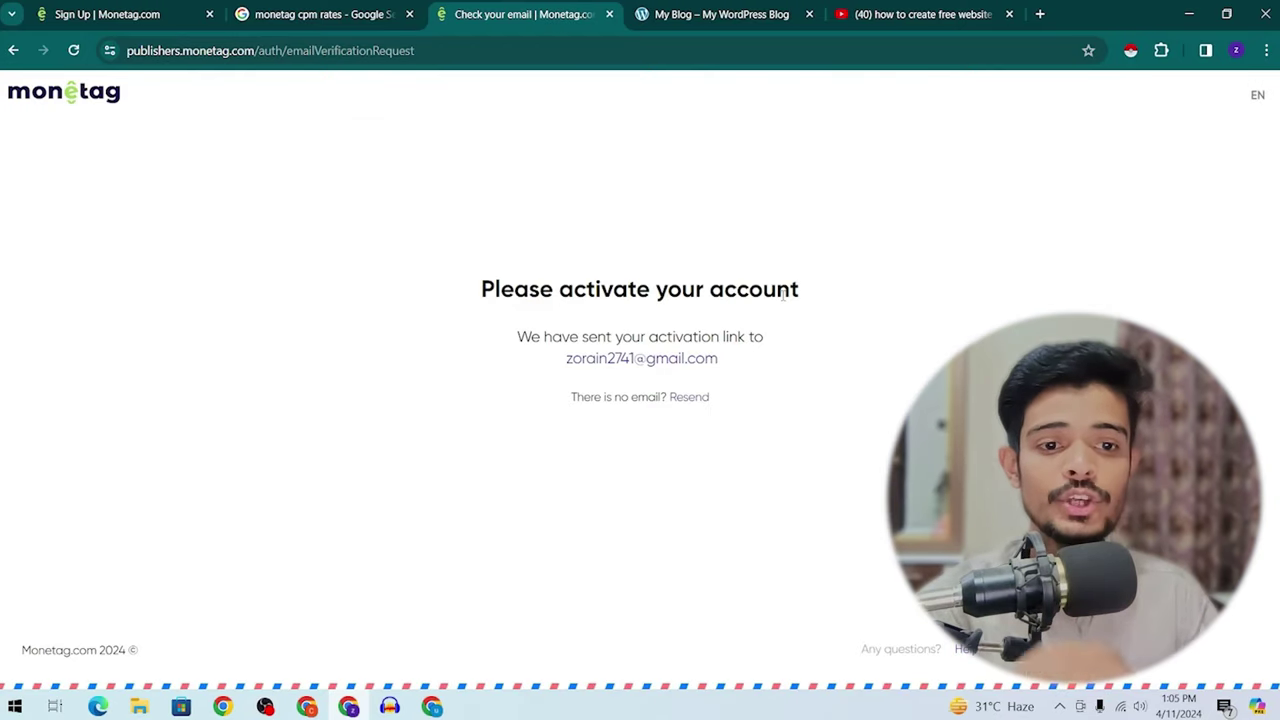
# Begin entering a new account password on the activation page
pyautogui.tripleClick(497, 288)
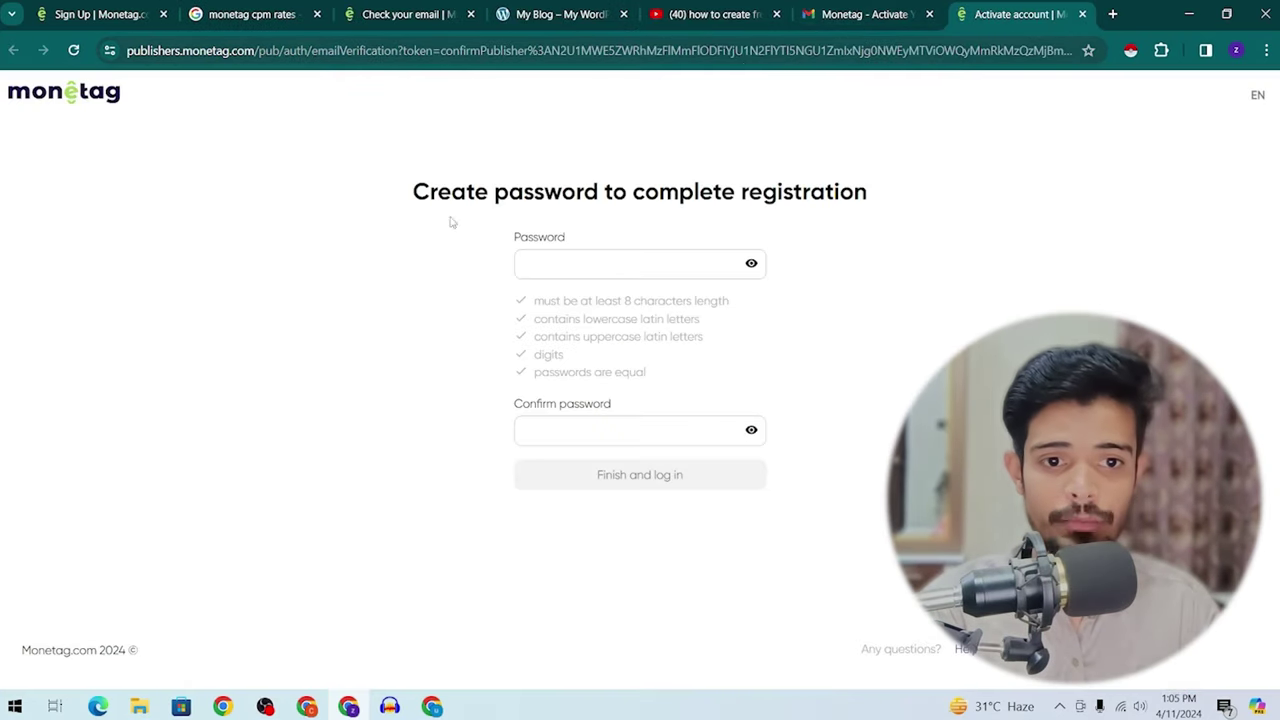
pyautogui.click(583, 264)
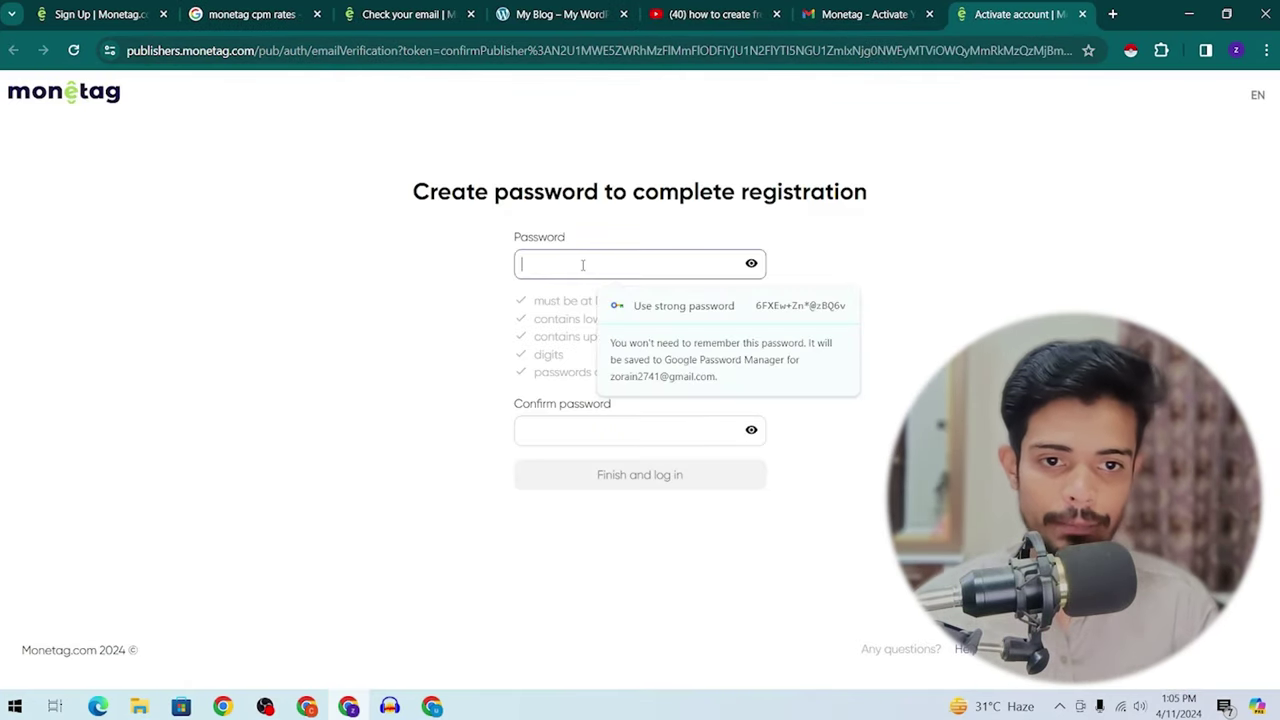
pyautogui.write('ab')
pyautogui.press('BackSpace')
pyautogui.press('BackSpace')
pyautogui.press('BackSpace')
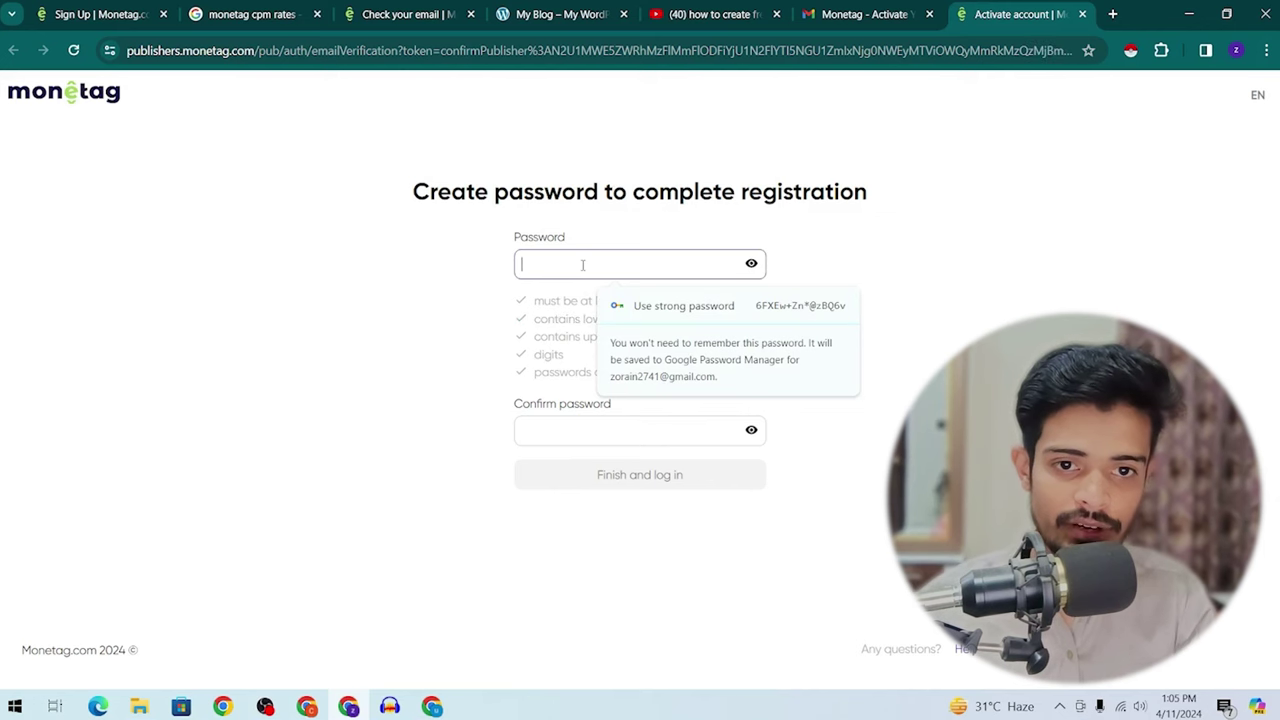
# Finish the password, decline saving it, and clear the prefilled site address
pyautogui.write('Z')
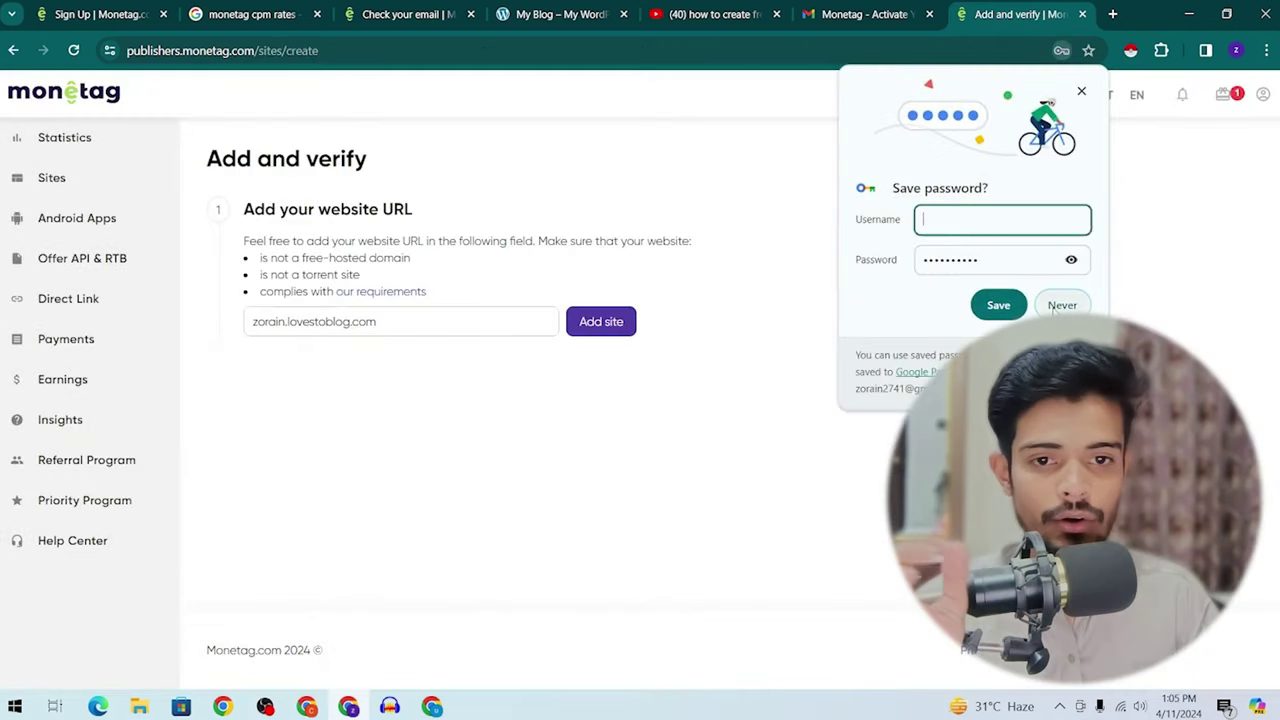
pyautogui.click(1053, 312)
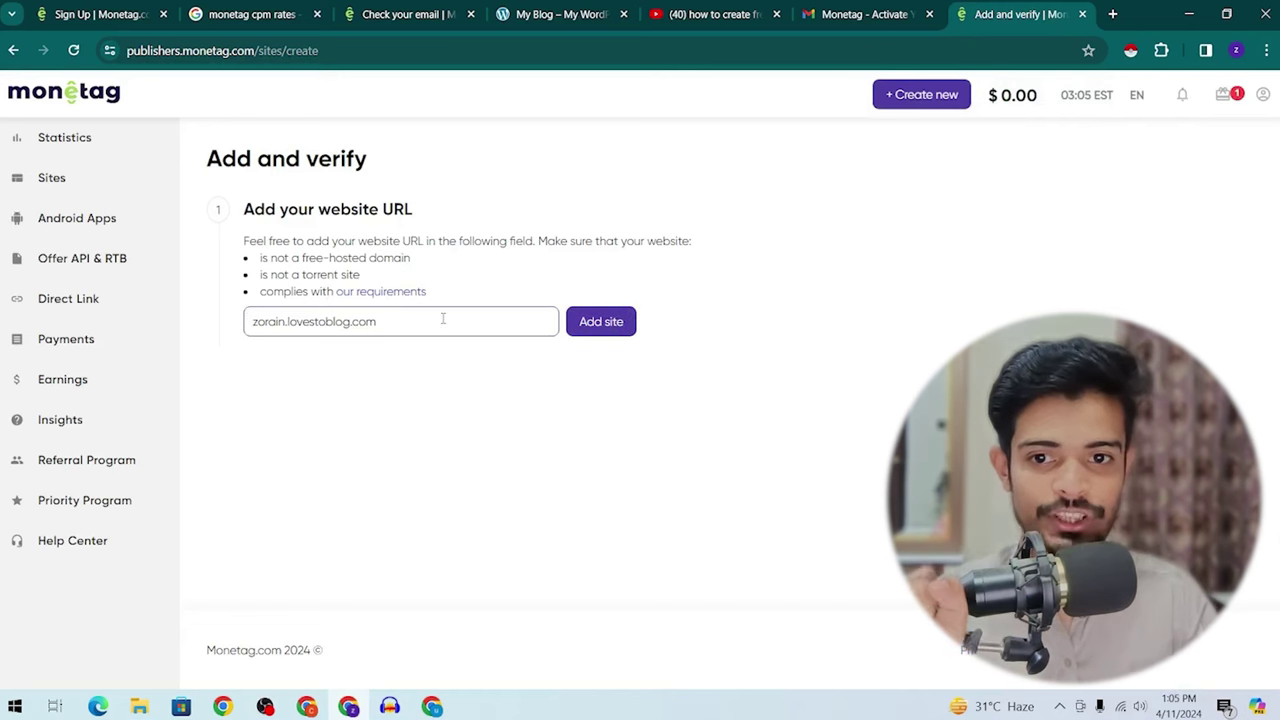
pyautogui.hotkey('ctrl', 'a')
pyautogui.press('BackSpace')
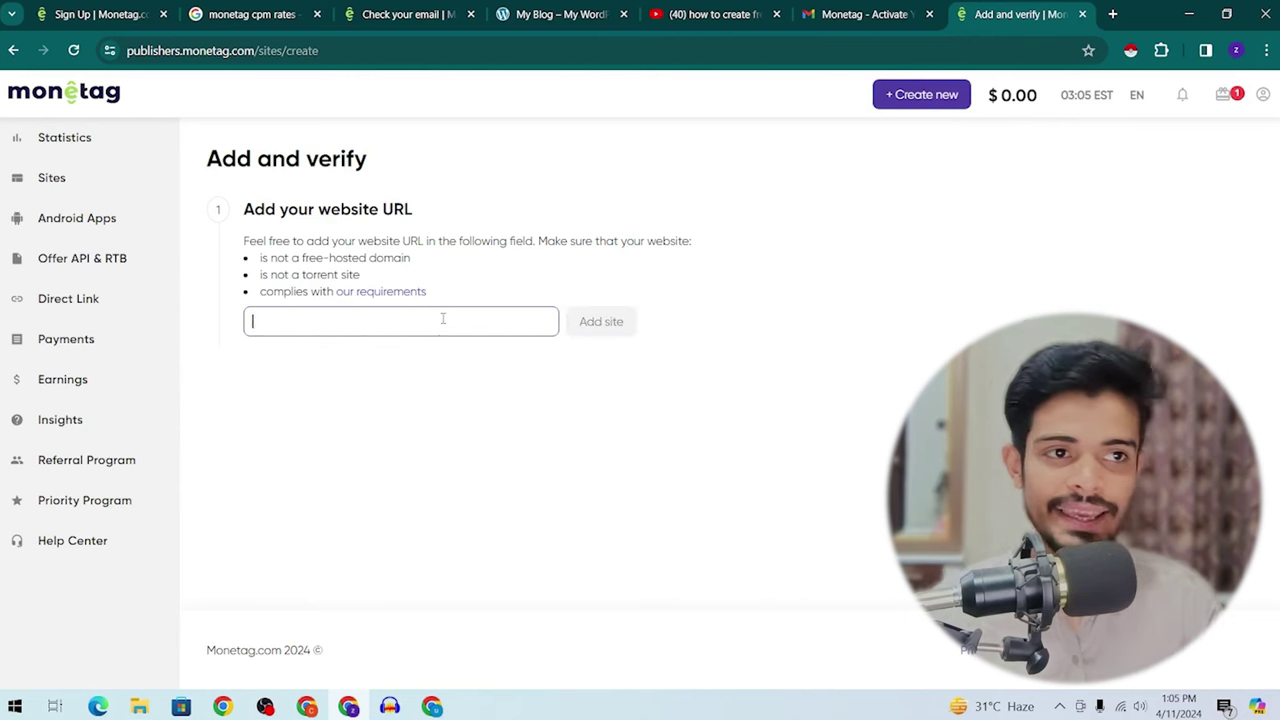
# Copy the Blogger blog's address from a new tab and submit it as the site
pyautogui.click(1118, 12)
pyautogui.write('bp')
pyautogui.press('BackSpace')
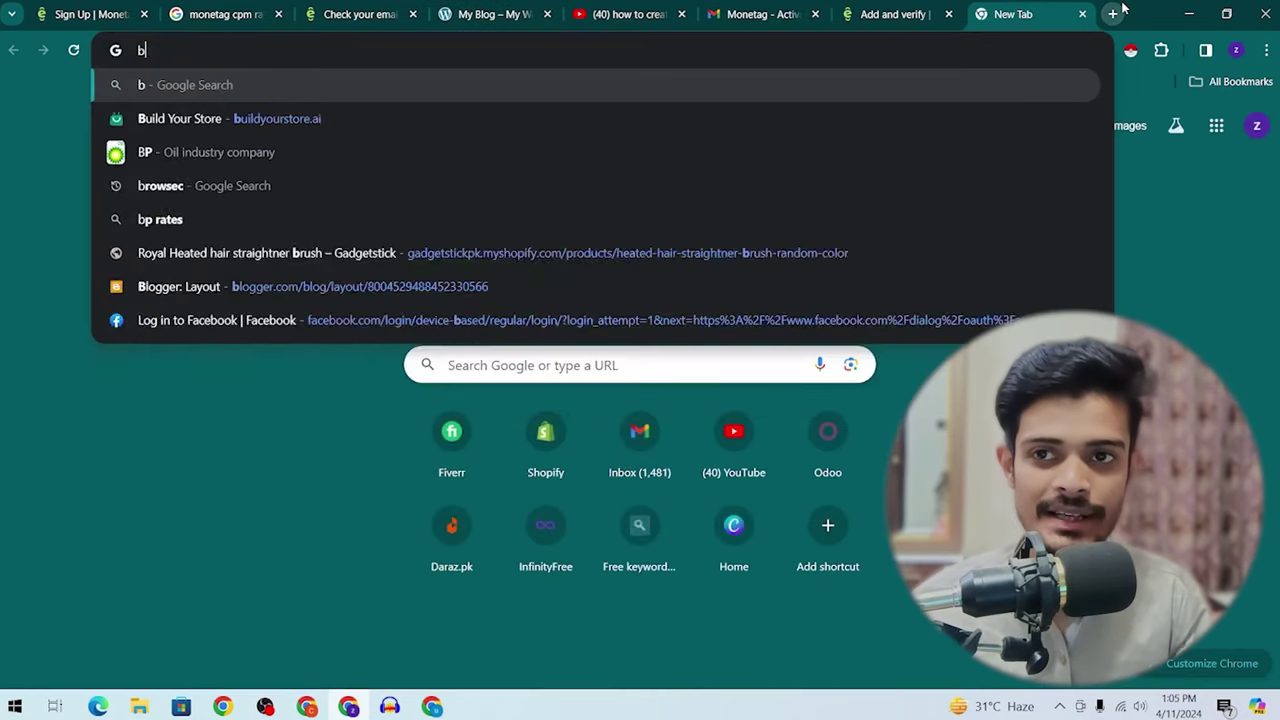
pyautogui.write('log')
pyautogui.press('Return')
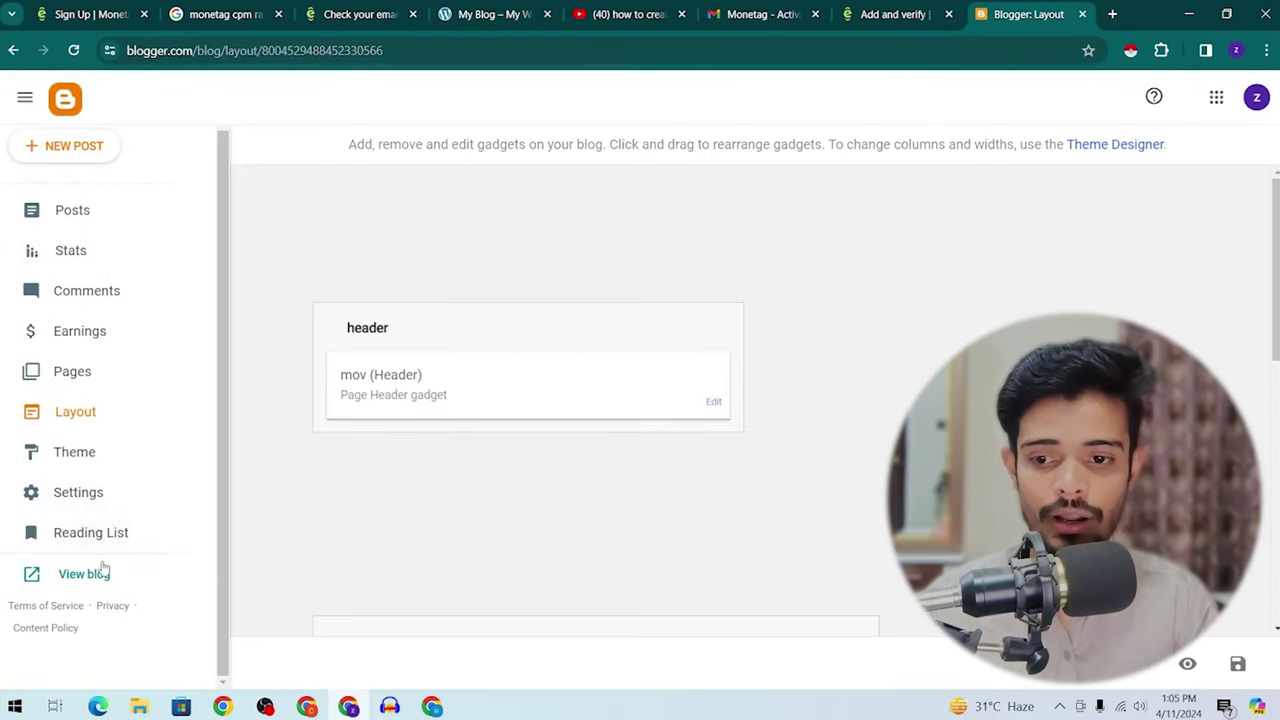
pyautogui.click(100, 572)
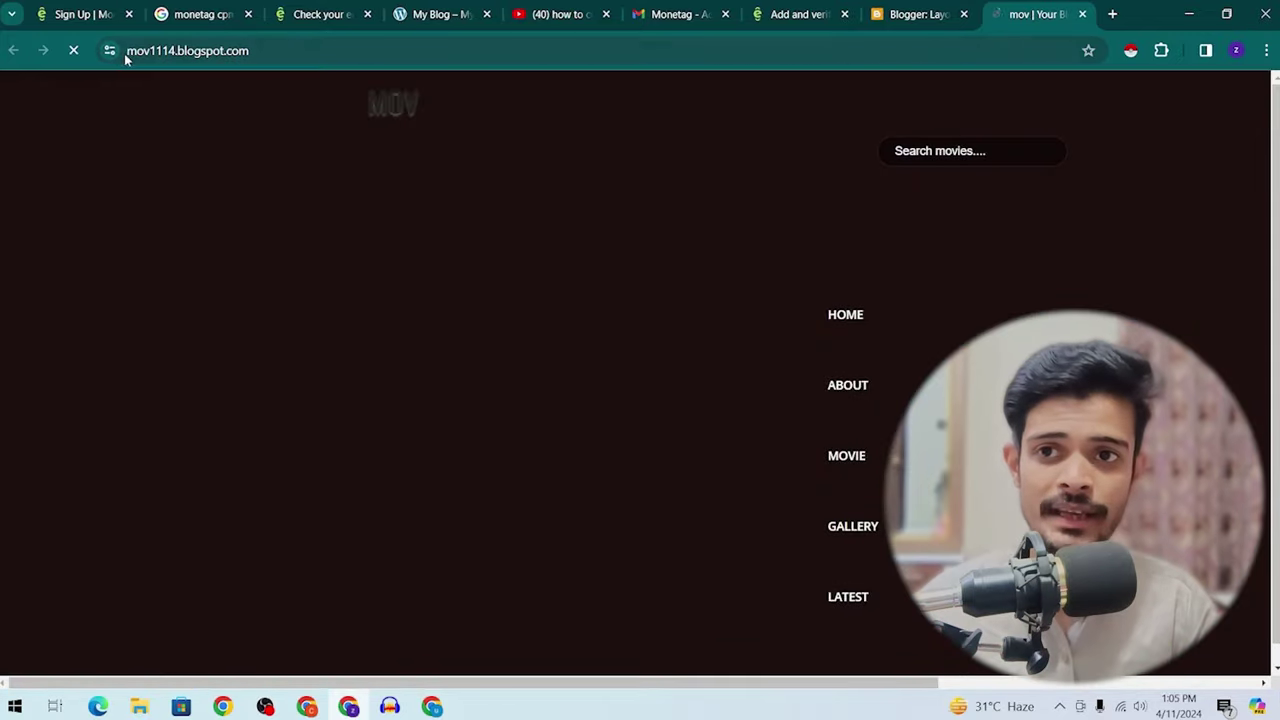
pyautogui.click(126, 52)
pyautogui.hotkey('ctrl', 'c')
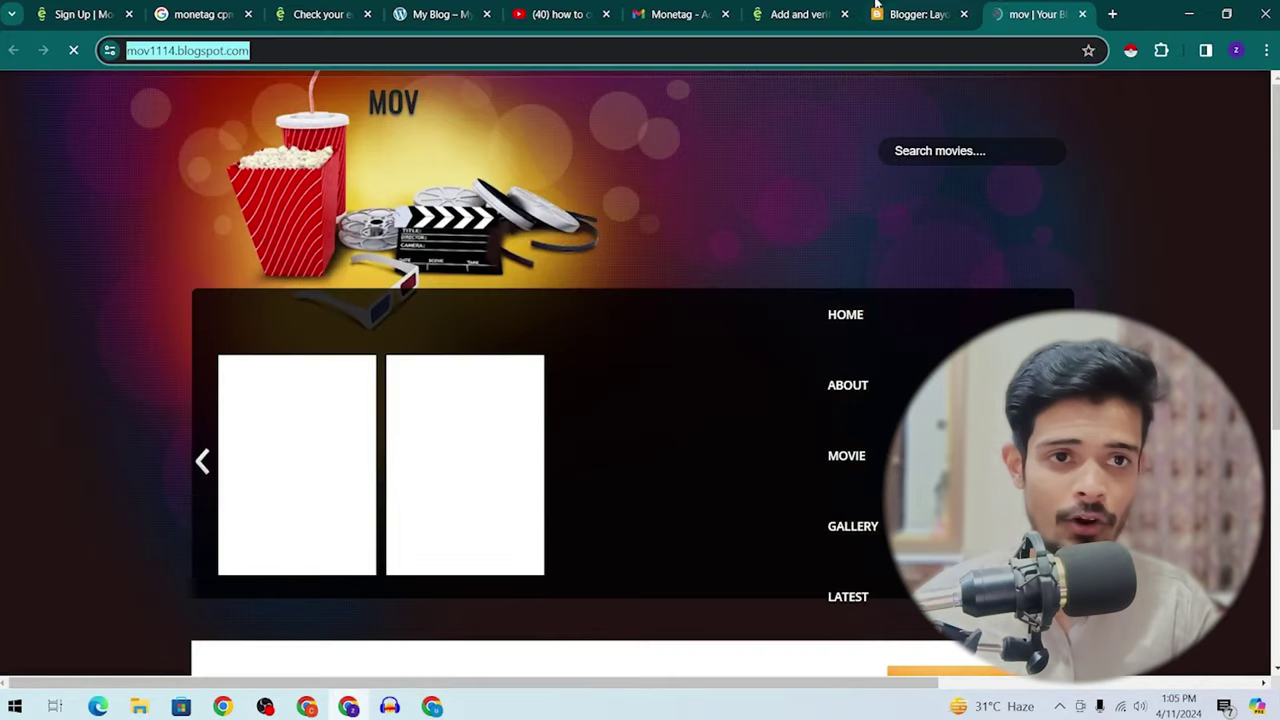
pyautogui.click(800, 14)
pyautogui.hotkey('ctrl', 'v')
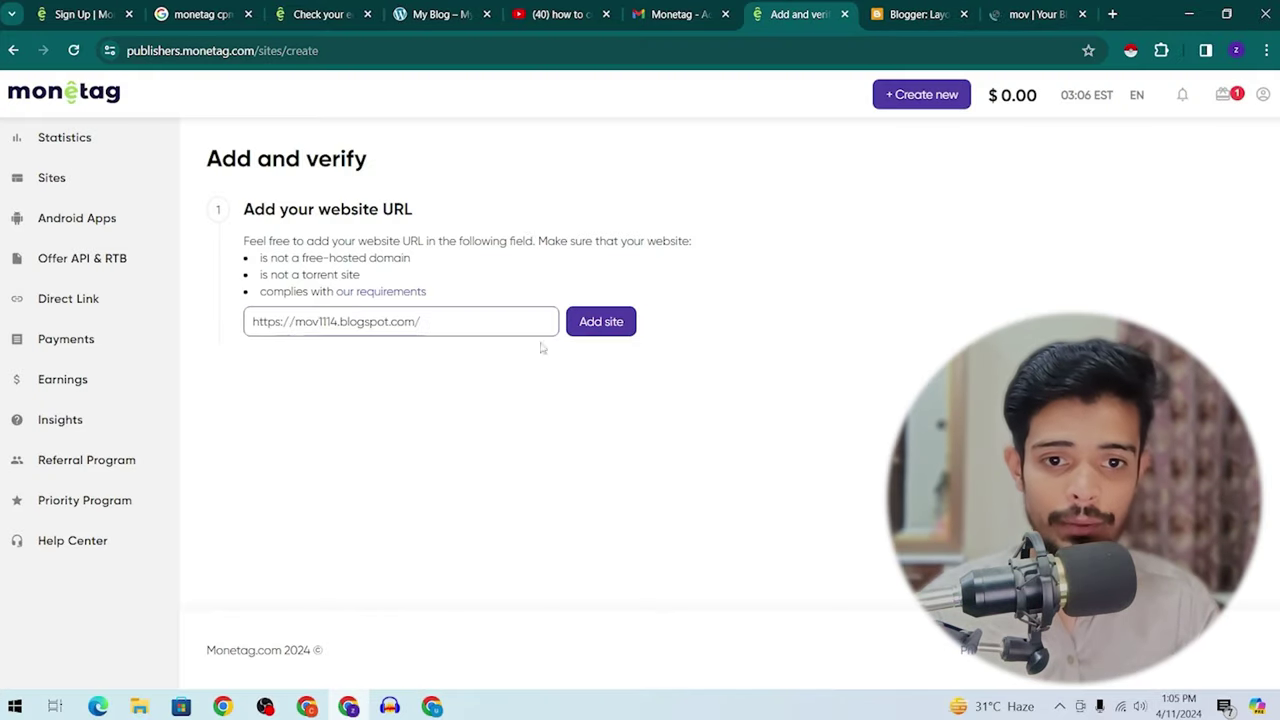
pyautogui.click(620, 322)
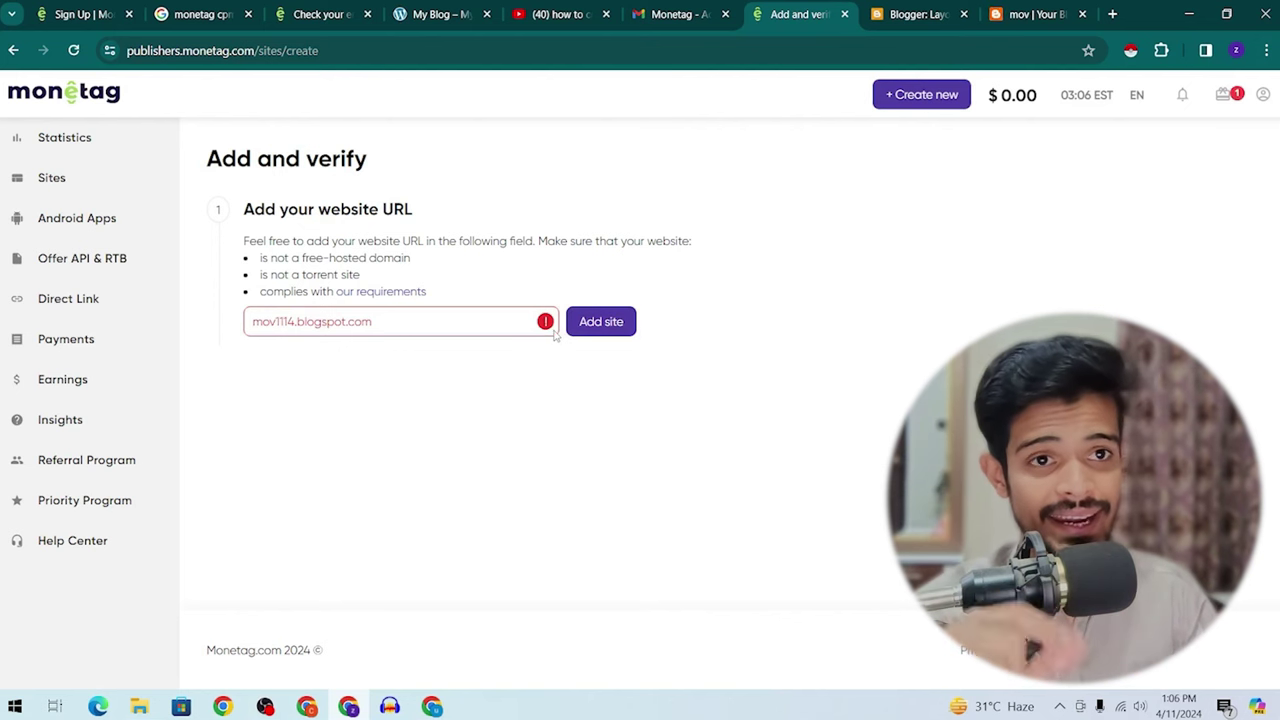
# Replace the old Blogspot address with the WordPress blog's address and add the site
pyautogui.click(390, 8)
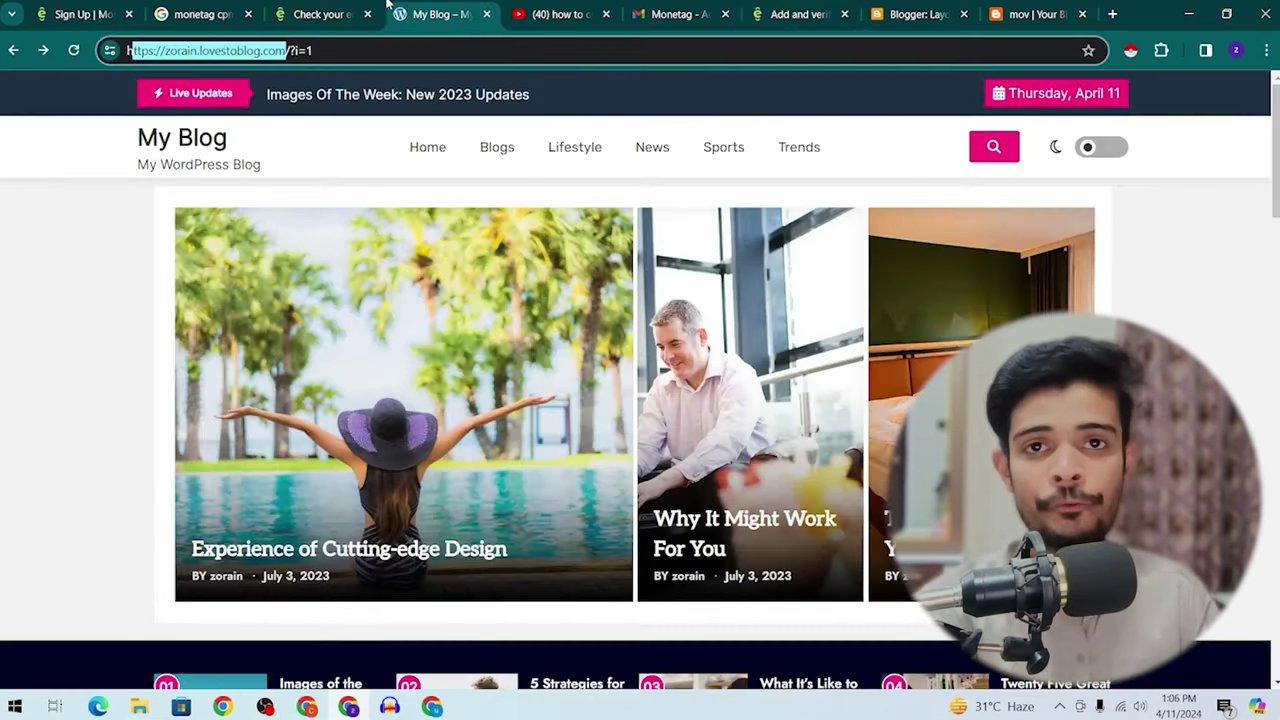
pyautogui.click(767, 8)
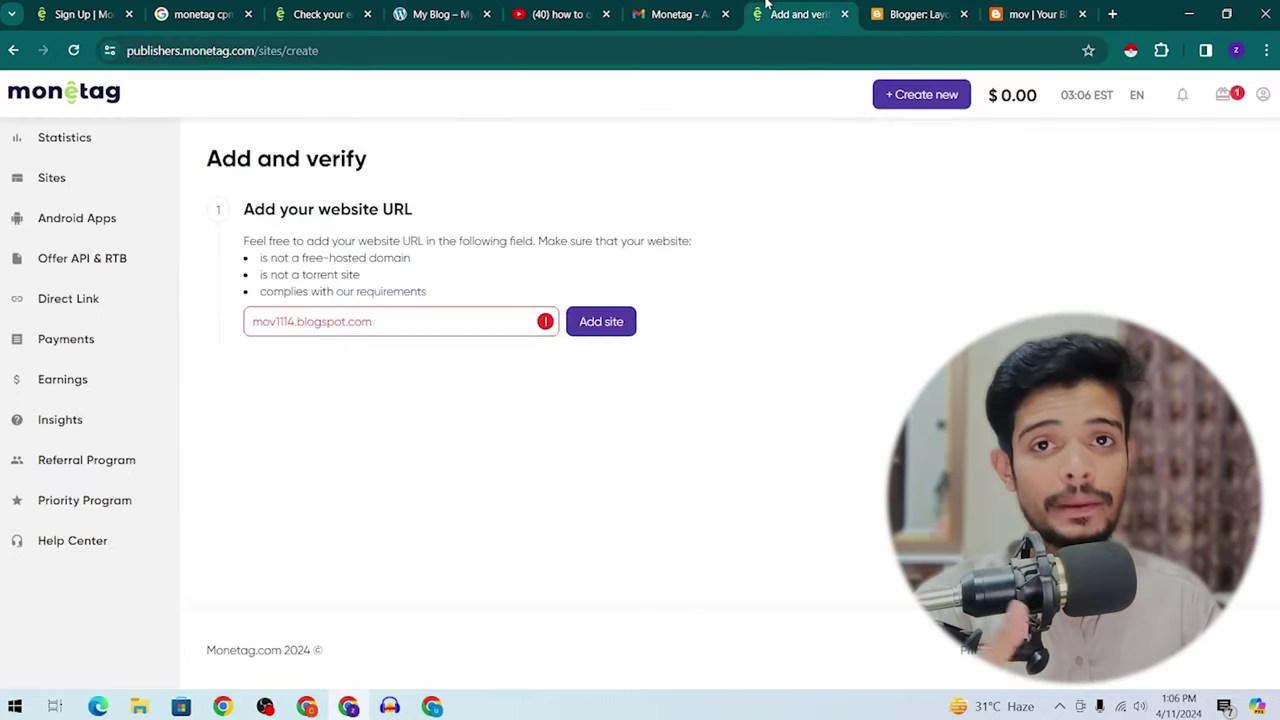
pyautogui.click(438, 10)
pyautogui.click(886, 10)
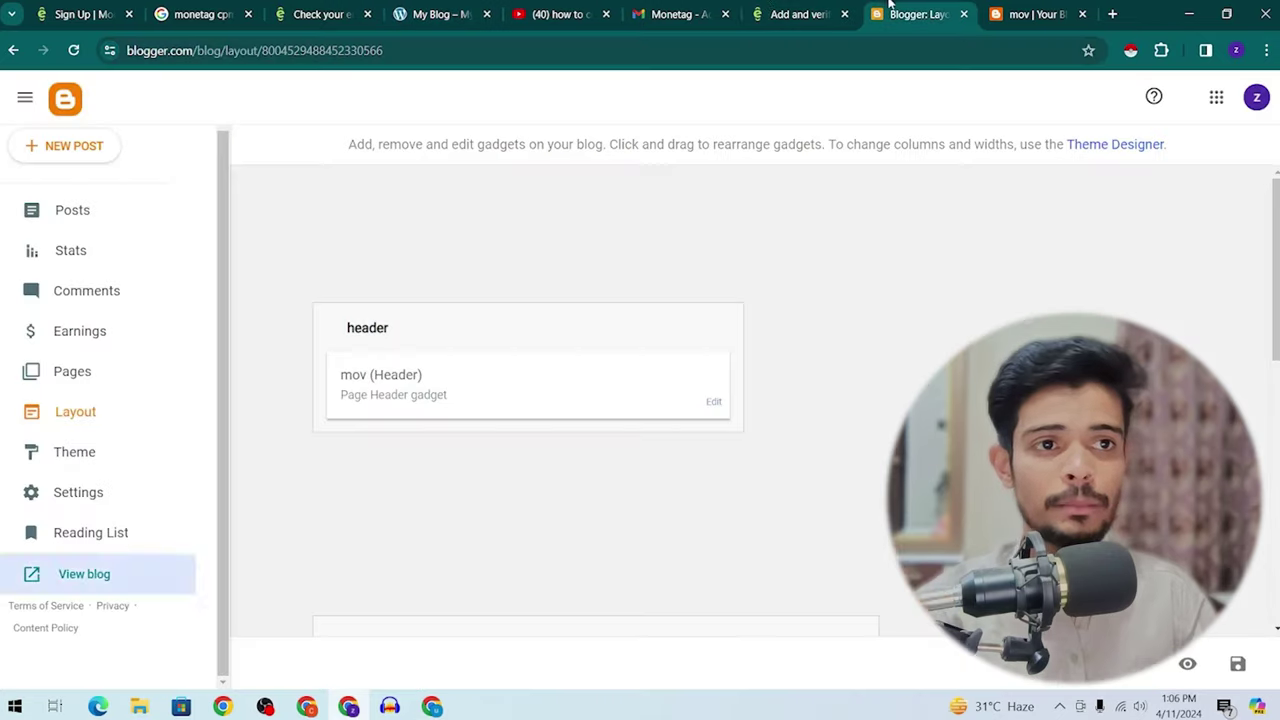
pyautogui.click(388, 6)
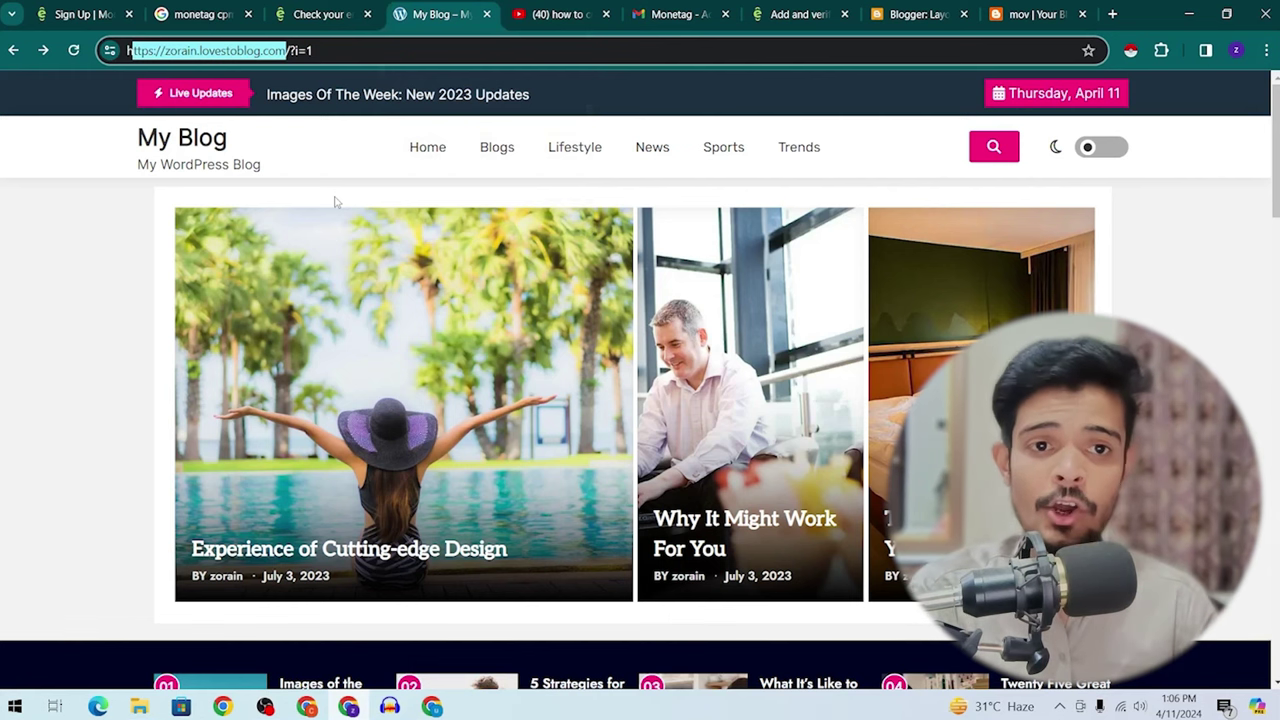
pyautogui.scroll(-2, 335, 202)
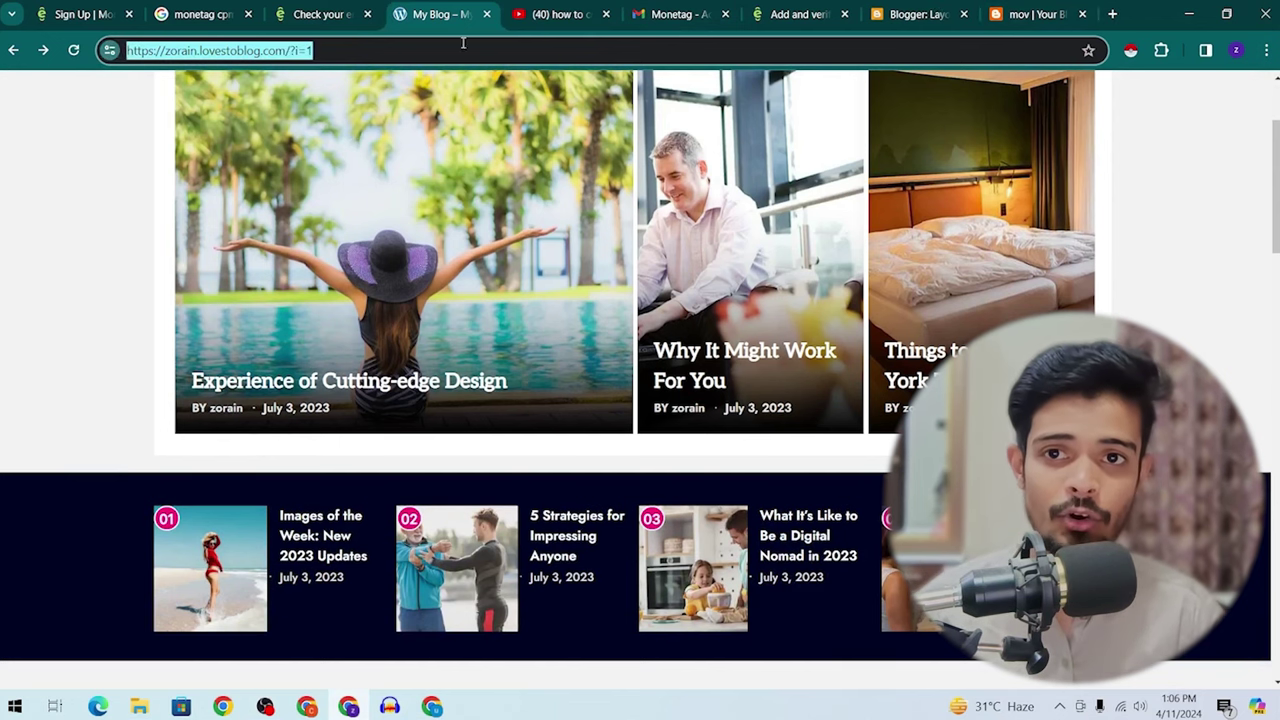
pyautogui.click(898, 10)
pyautogui.click(800, 14)
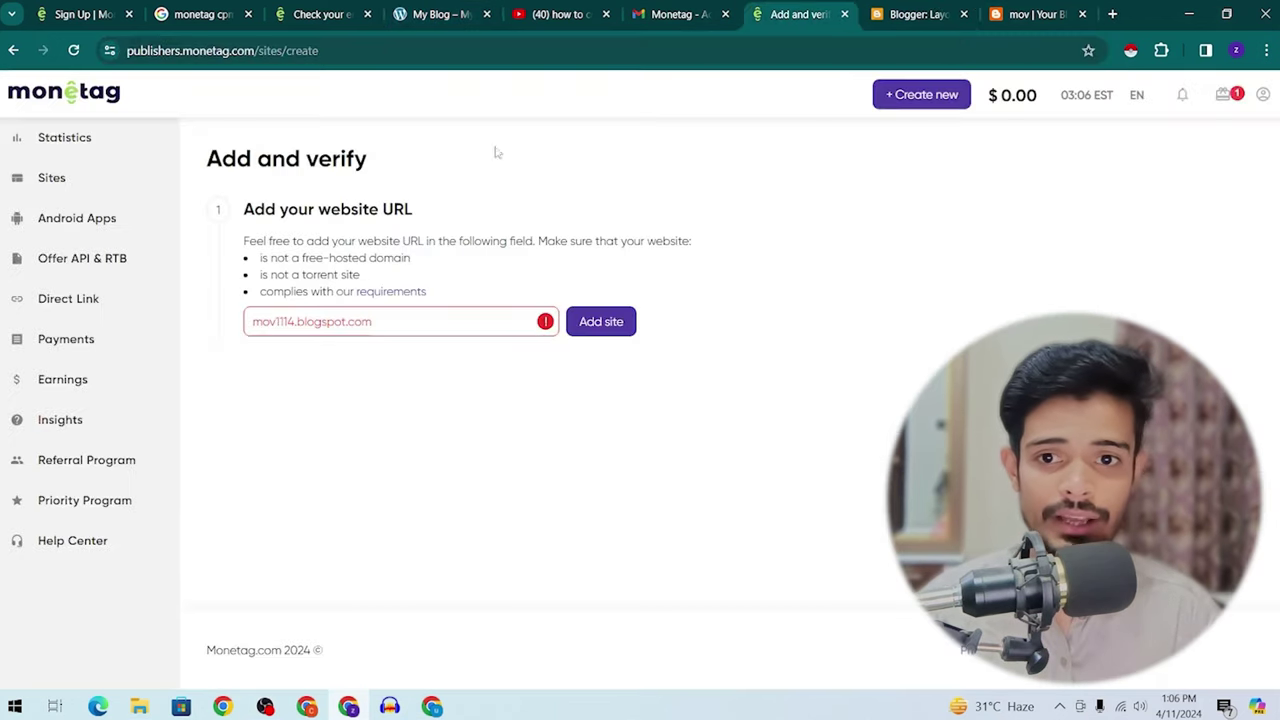
pyautogui.tripleClick(451, 314)
pyautogui.hotkey('ctrl', 'v')
pyautogui.click(574, 334)
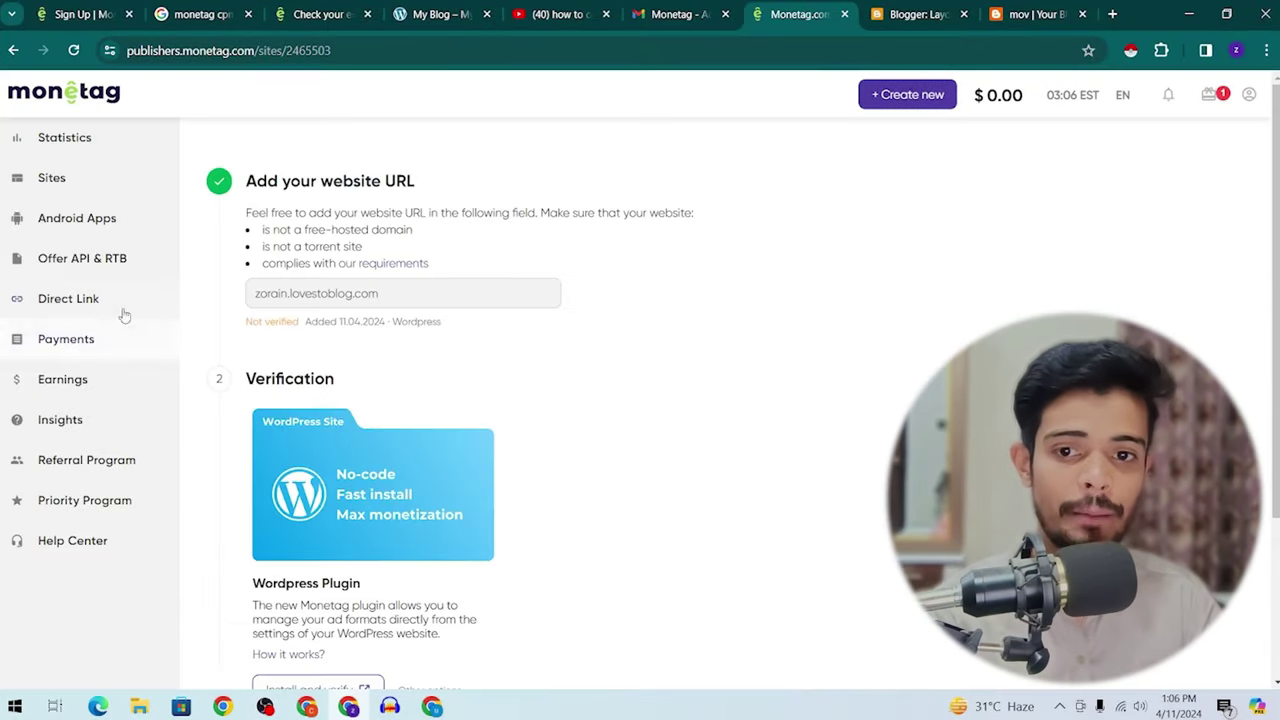
# Scroll to Verification and choose the WordPress plugin's Install and verify option
pyautogui.scroll(-1, 343, 338)
pyautogui.scroll(-2, 343, 338)
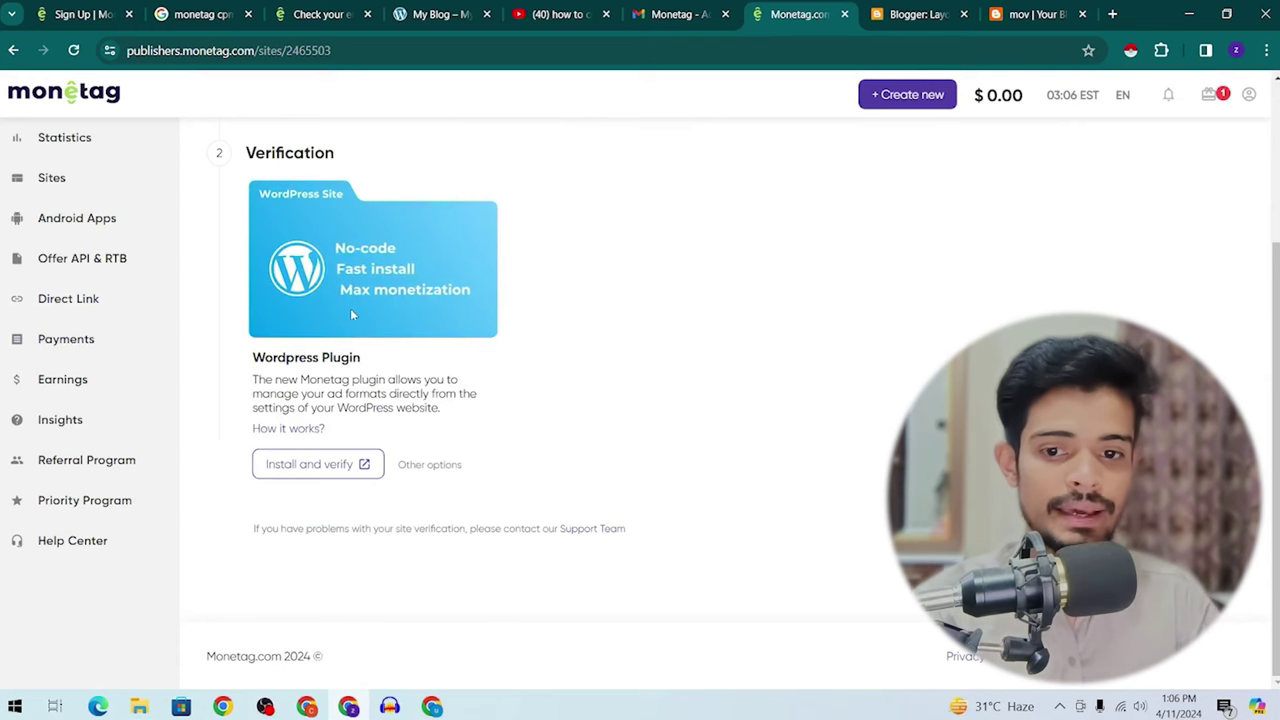
pyautogui.click(307, 466)
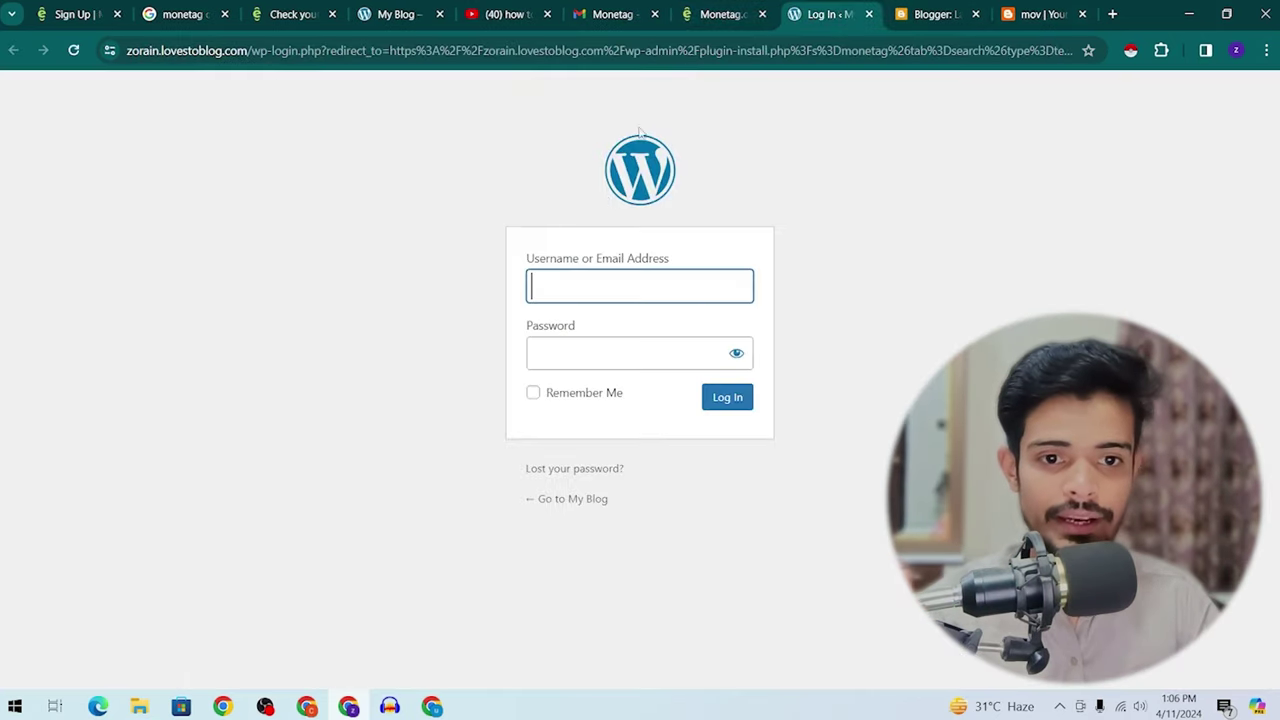
# Sign in to WordPress with the saved login and install the Monetag Official Plugin
pyautogui.click(557, 292)
pyautogui.click(808, 286)
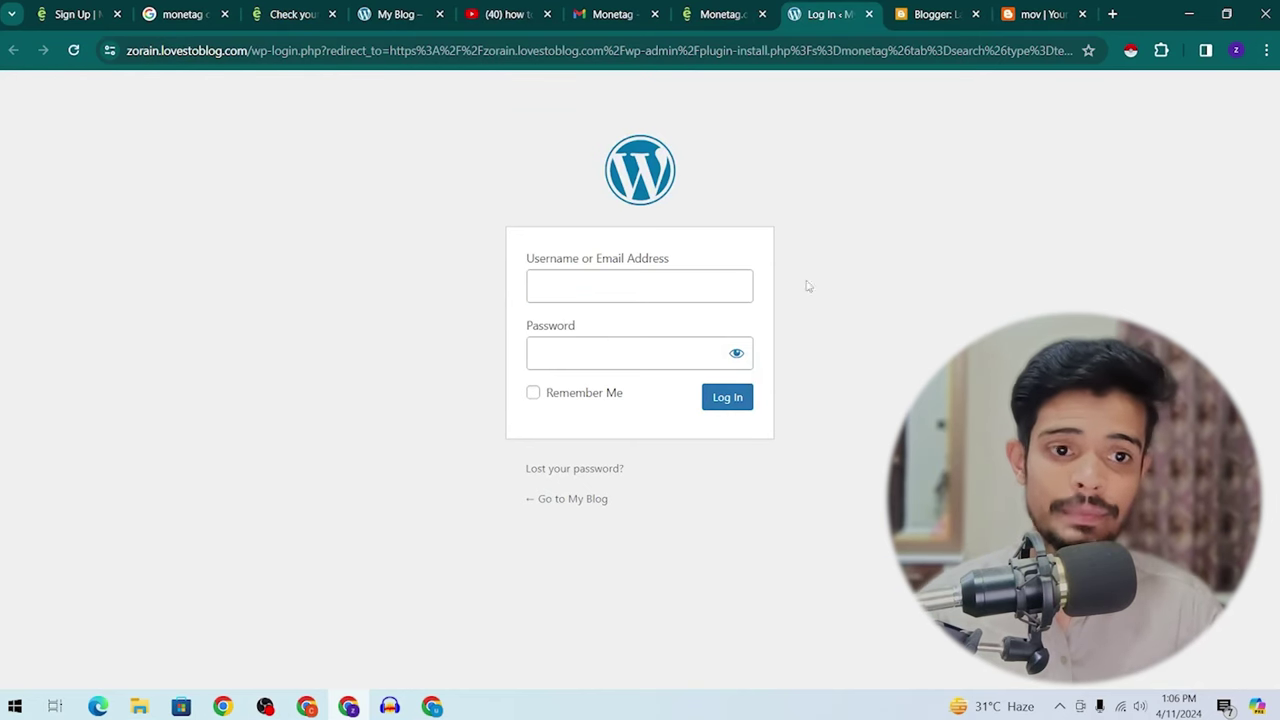
pyautogui.click(708, 286)
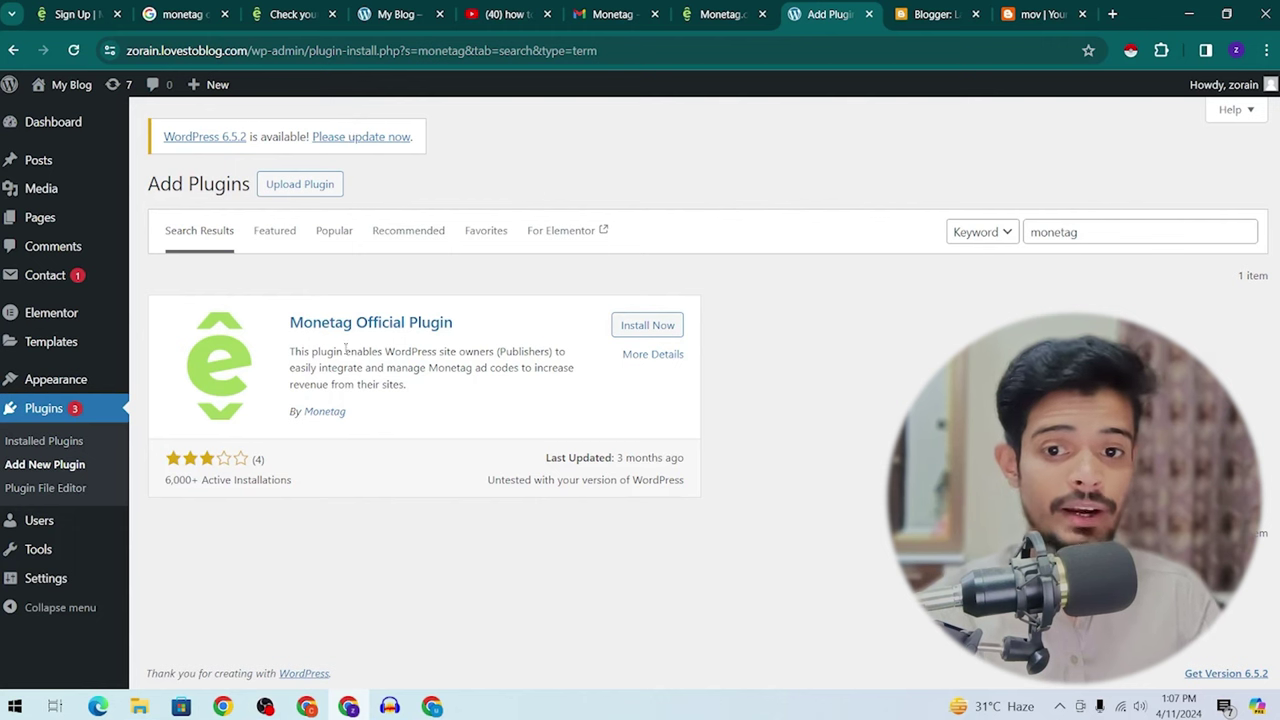
pyautogui.click(636, 330)
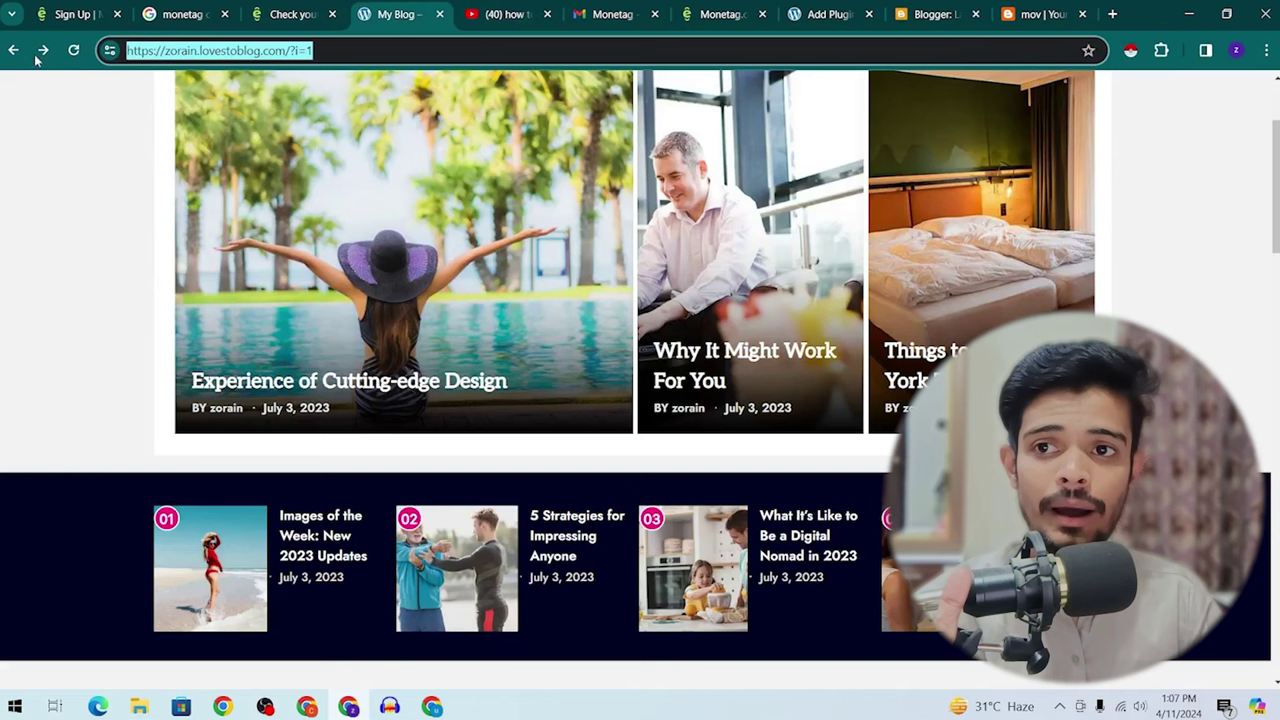
# Check the blog post 'Experience of Cutting-edge Design', then return to the plugin installation page
pyautogui.click(76, 53)
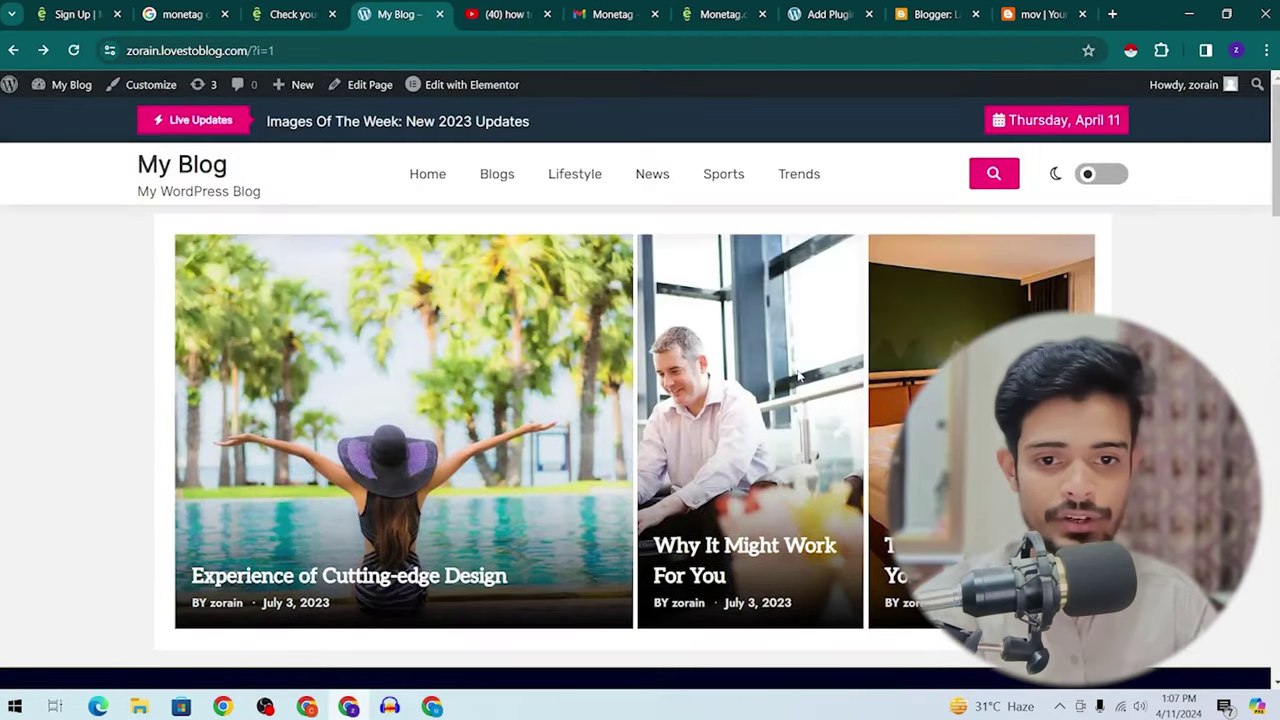
pyautogui.click(430, 590)
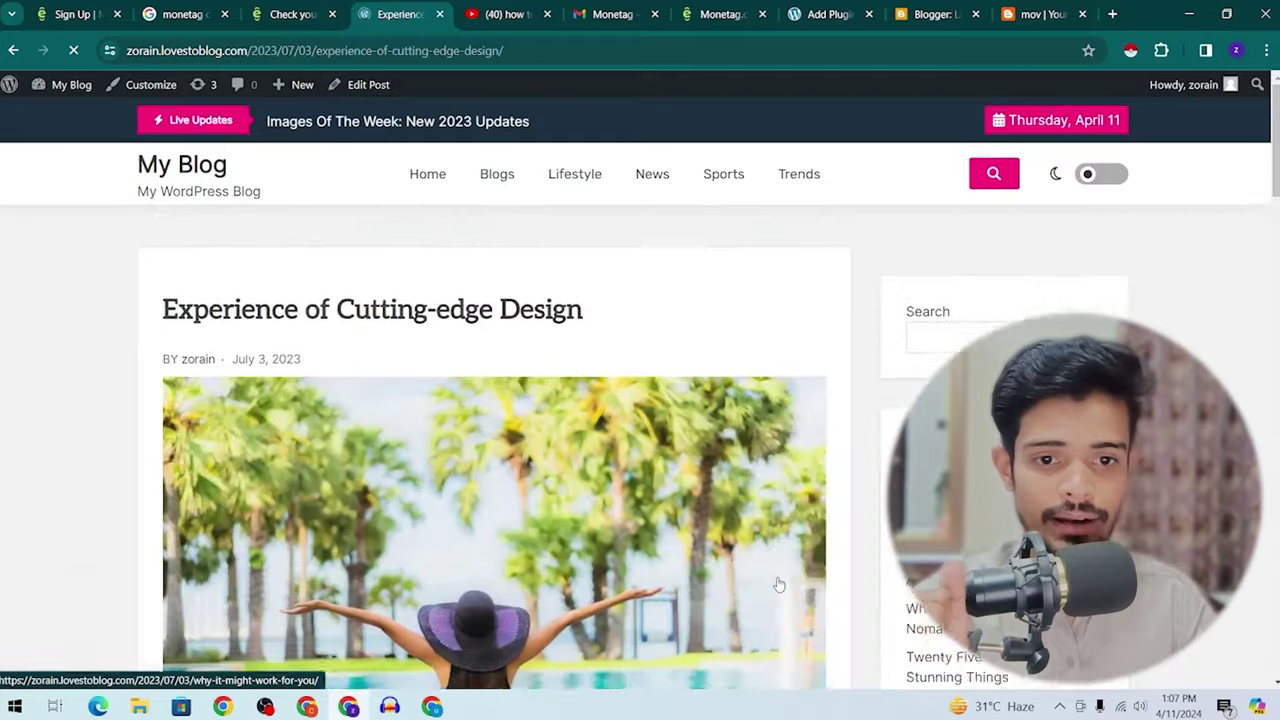
pyautogui.scroll(-10, 777, 586)
pyautogui.scroll(6, 777, 584)
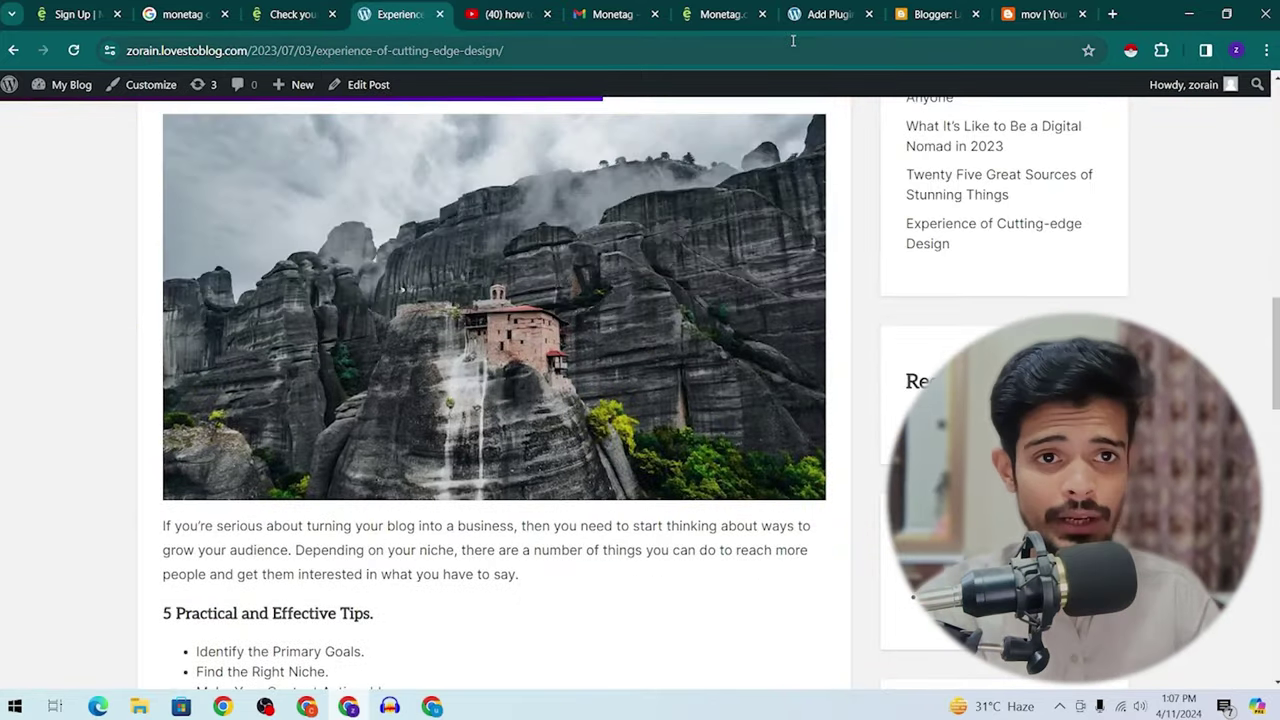
pyautogui.click(740, 8)
pyautogui.click(828, 14)
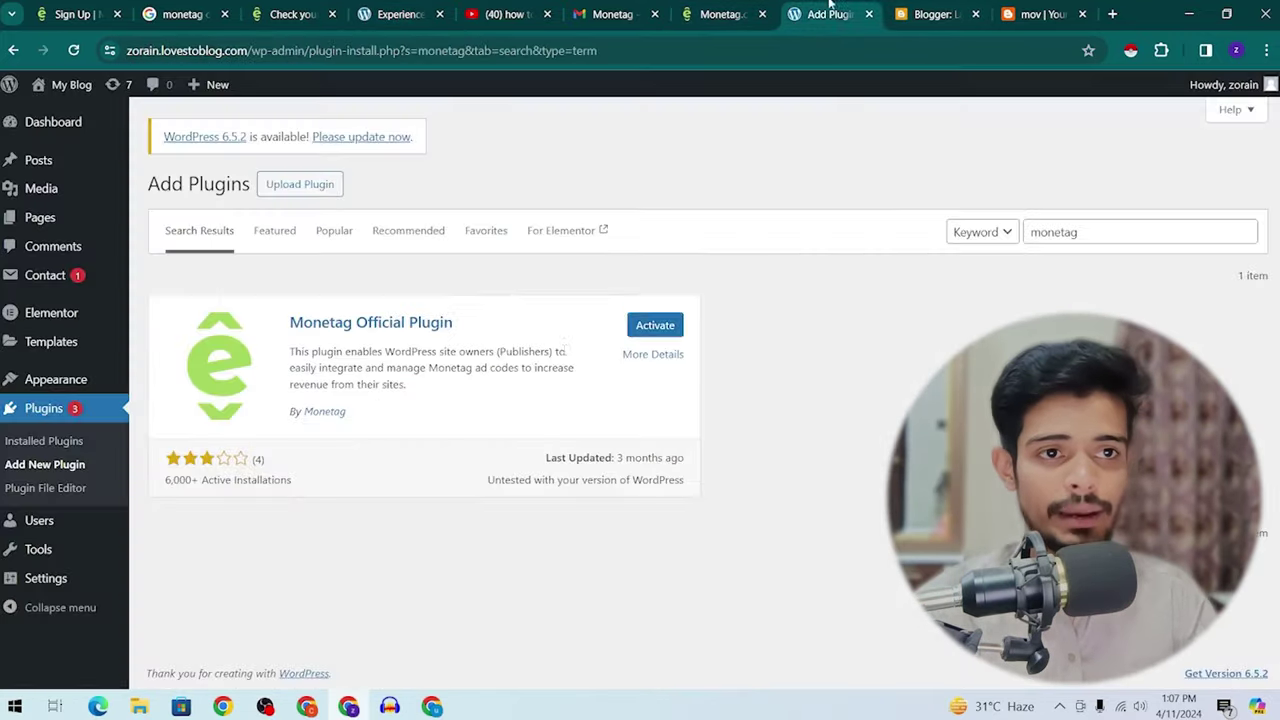
# Activate the Monetag plugin and bring up its connection page
pyautogui.click(650, 335)
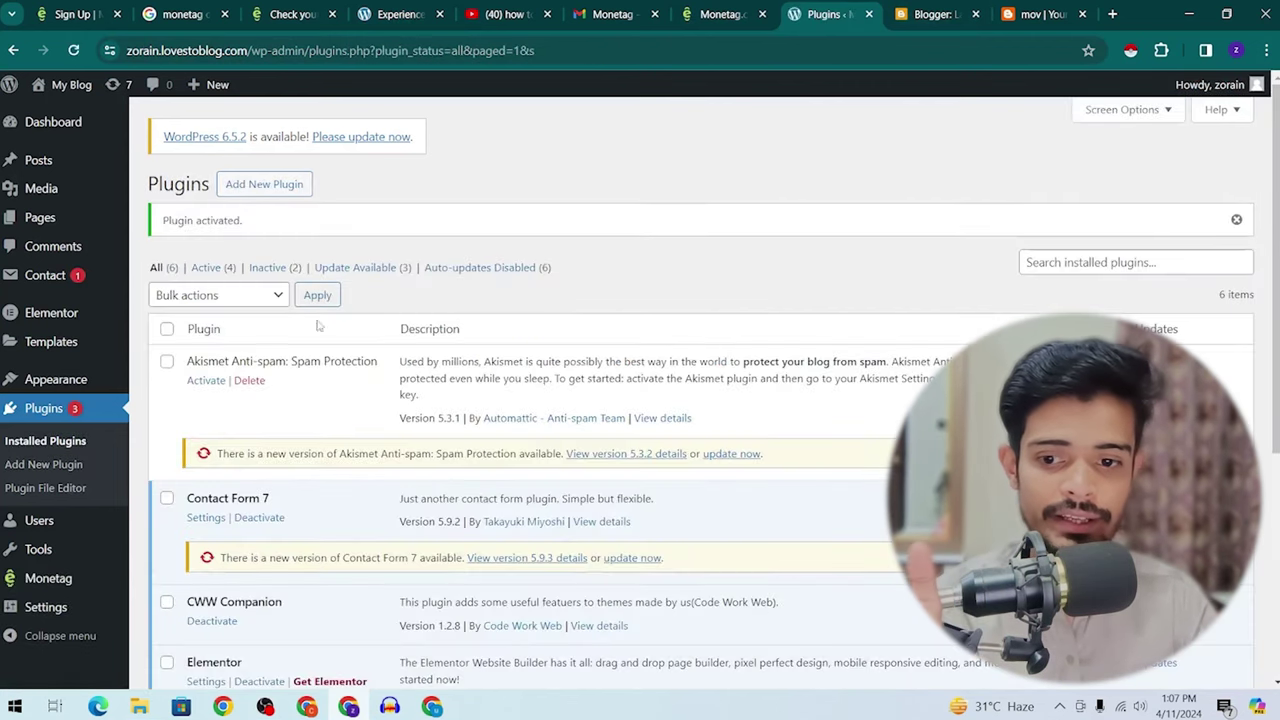
pyautogui.scroll(-4, 270, 484)
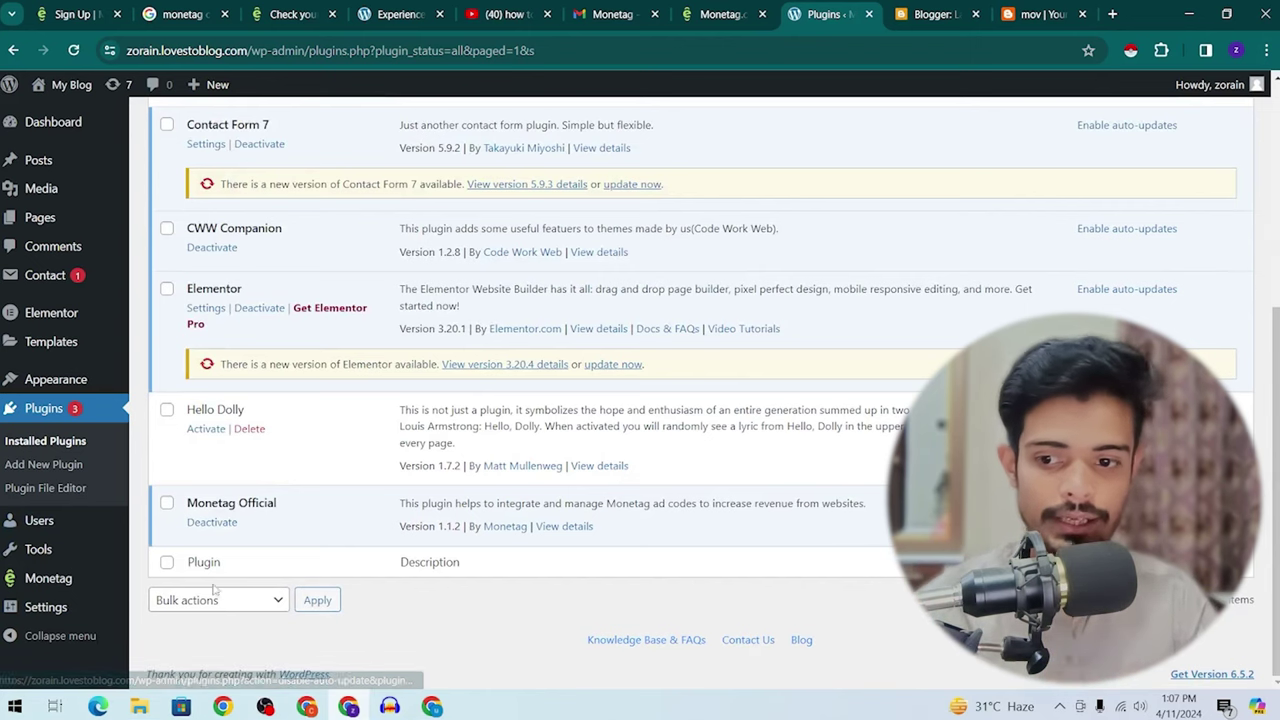
pyautogui.moveTo(4, 607)
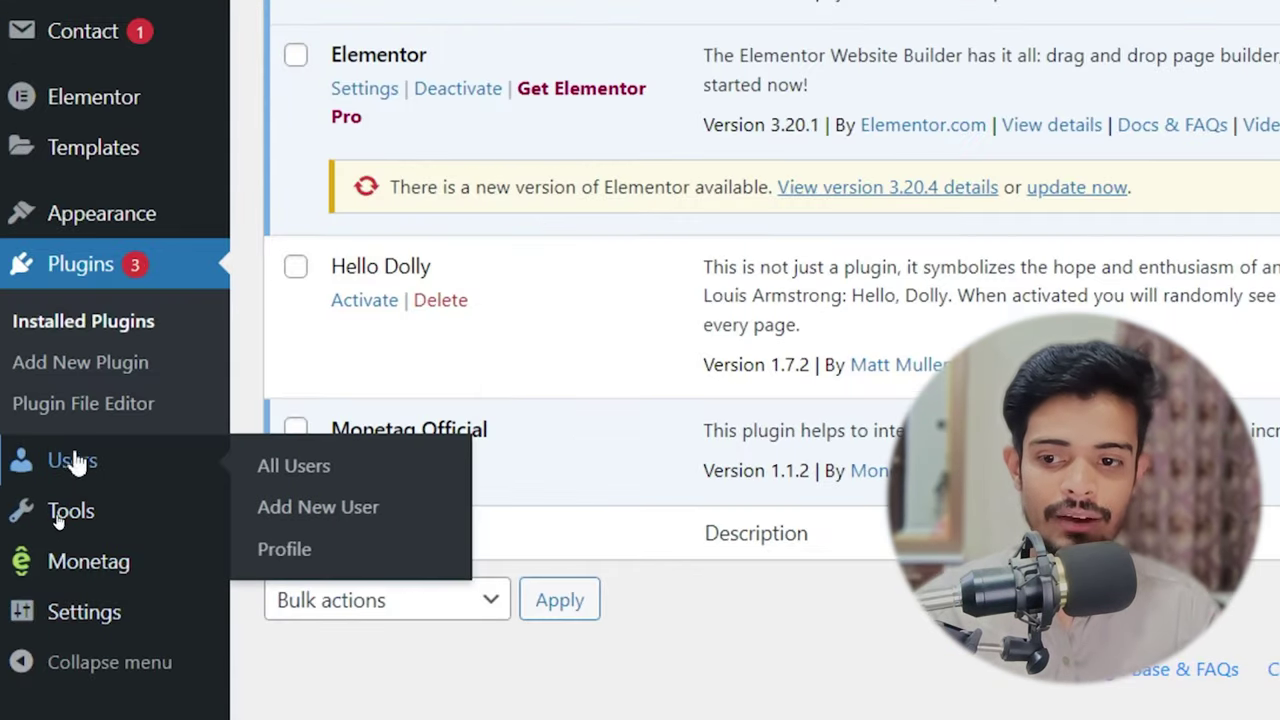
pyautogui.moveTo(64, 565)
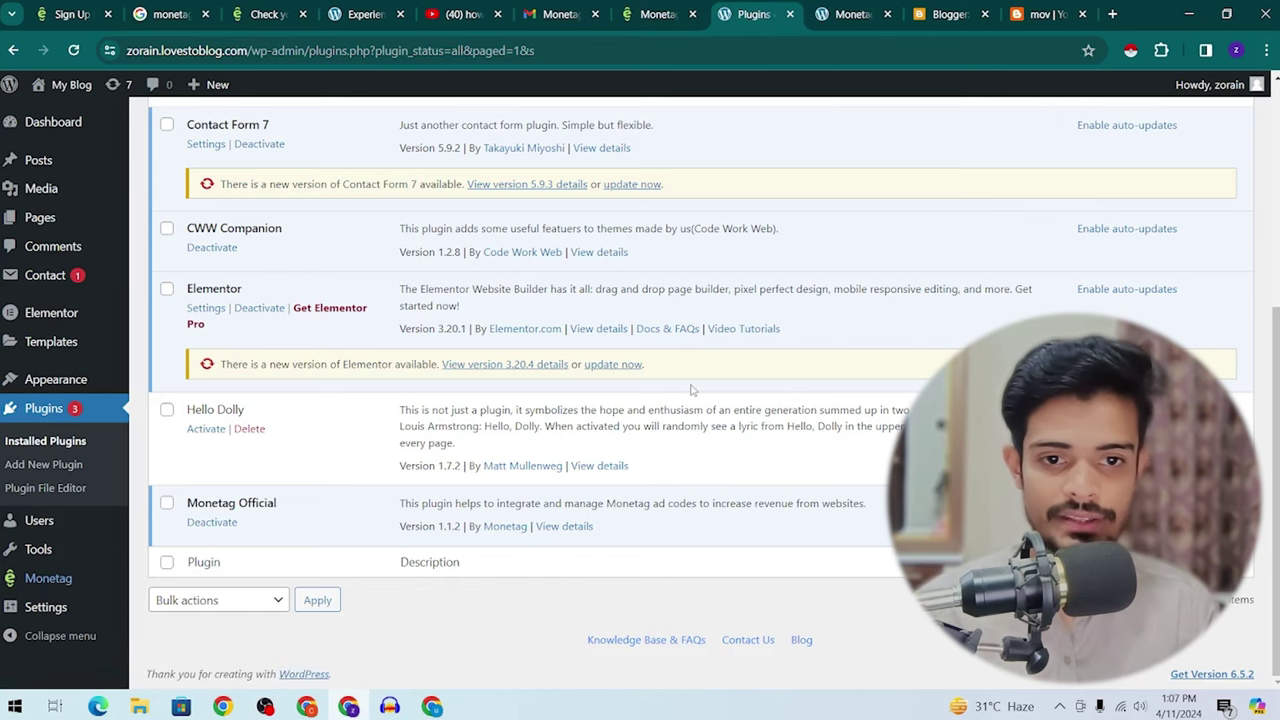
pyautogui.hotkey('ctrl', 'Tab')
# Connect the Monetag plugin to the Monetag account
pyautogui.moveTo(613, 356); pyautogui.dragTo(685, 357)
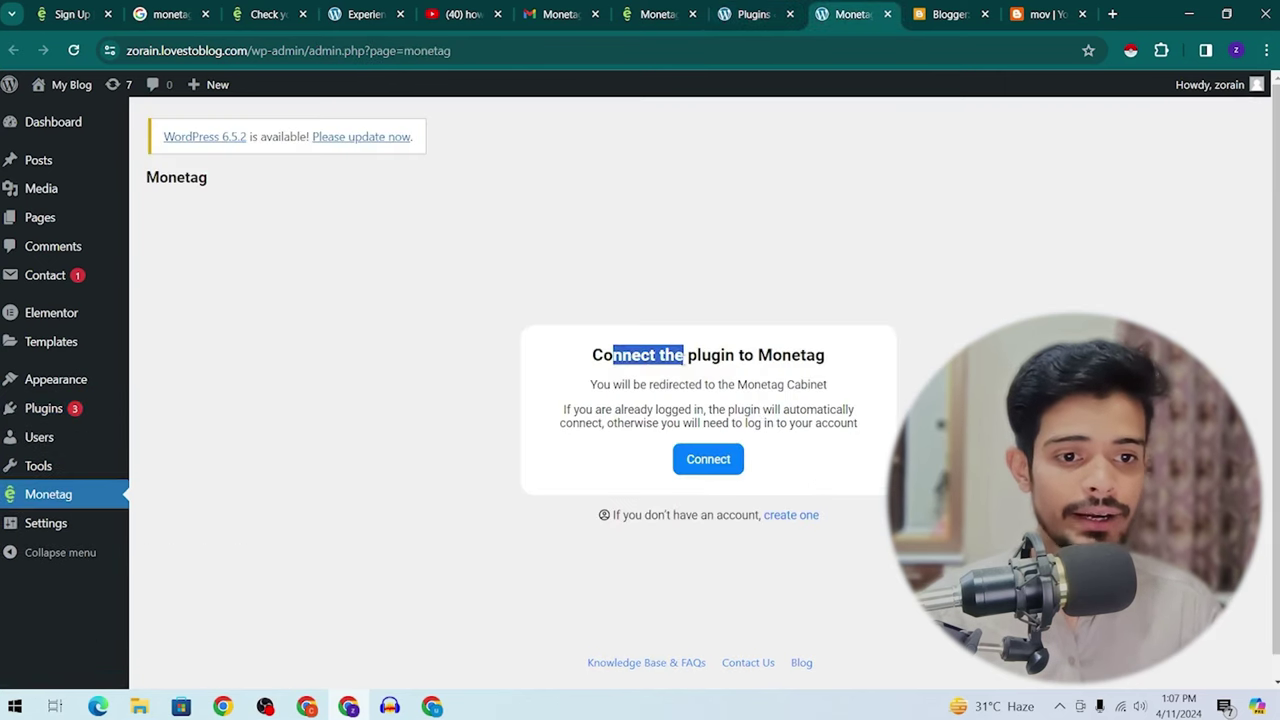
pyautogui.click(731, 468)
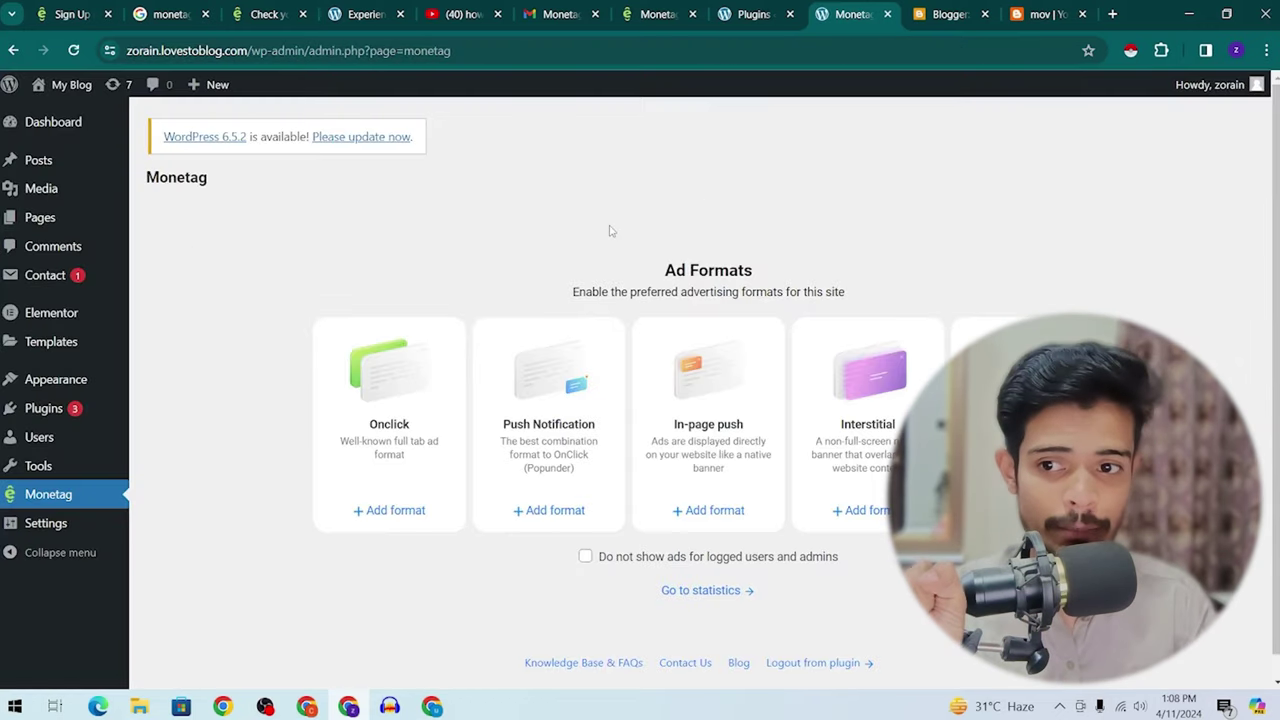
pyautogui.moveTo(366, 424); pyautogui.dragTo(768, 428)
pyautogui.click(660, 278)
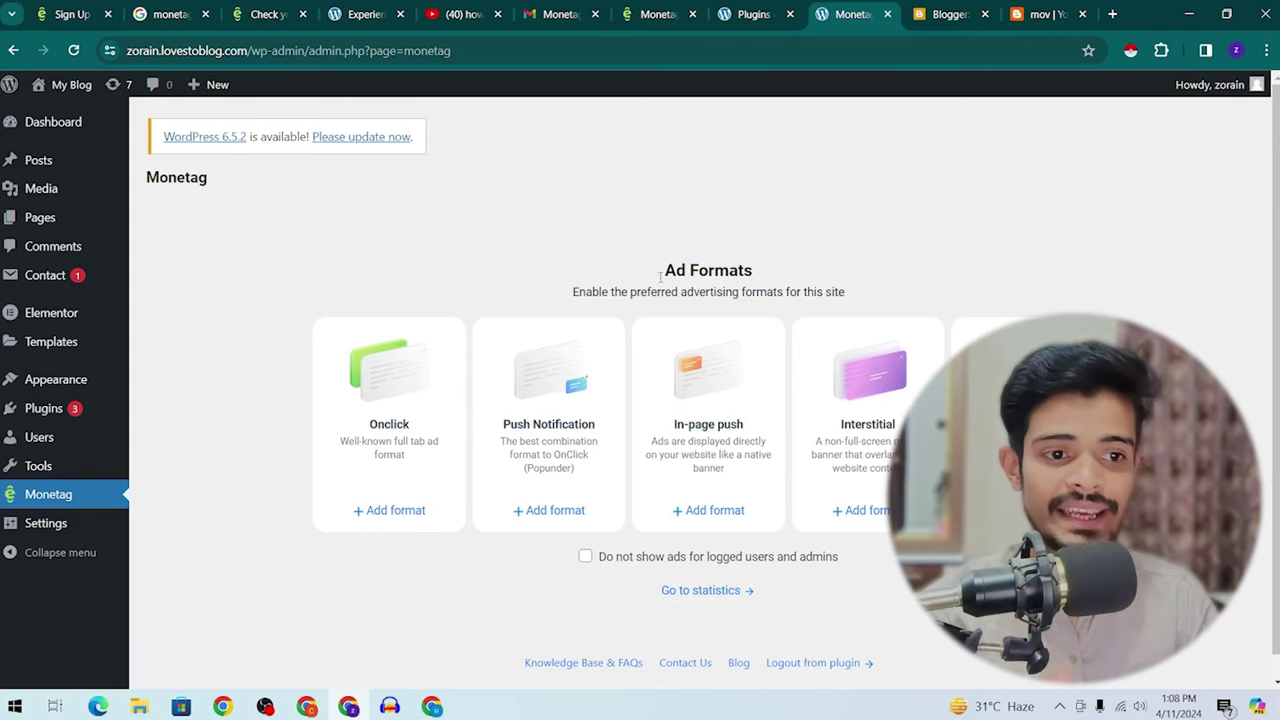
pyautogui.scroll(-1, 508, 323)
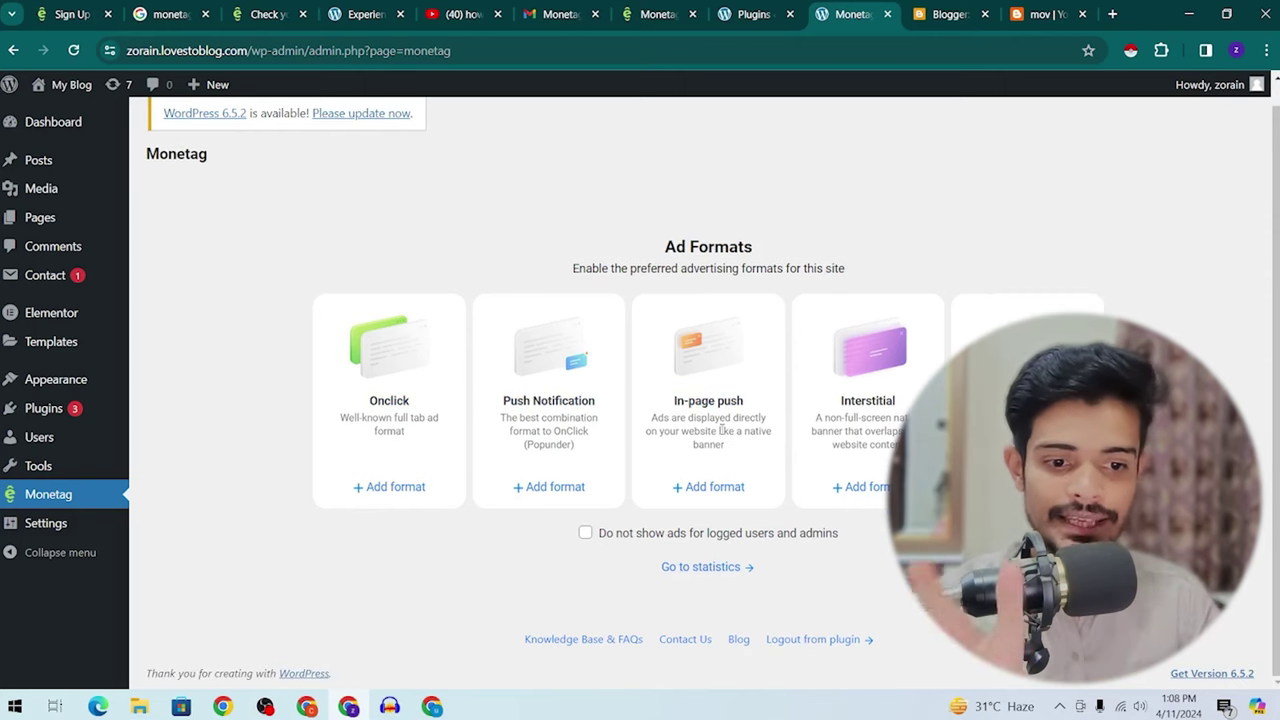
# Start an ad format zone, rename it to '1', then cancel it
pyautogui.click(755, 12)
pyautogui.click(365, 14)
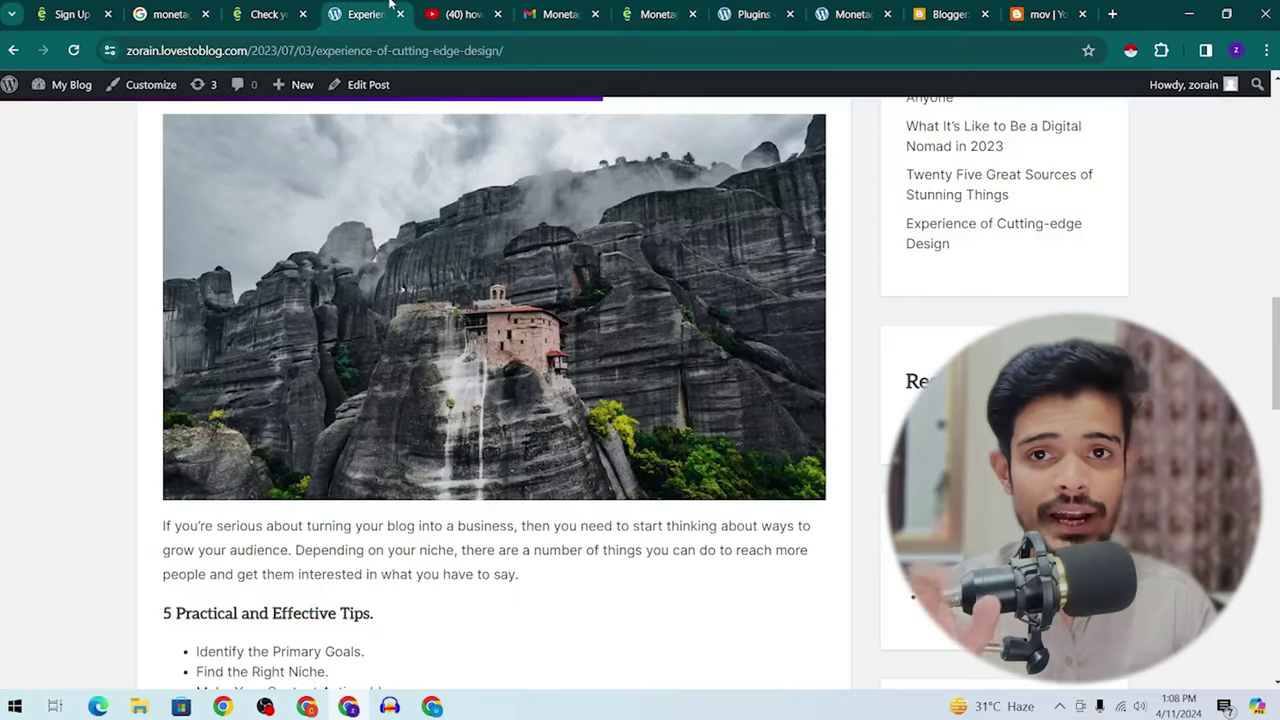
pyautogui.click(256, 6)
pyautogui.click(853, 14)
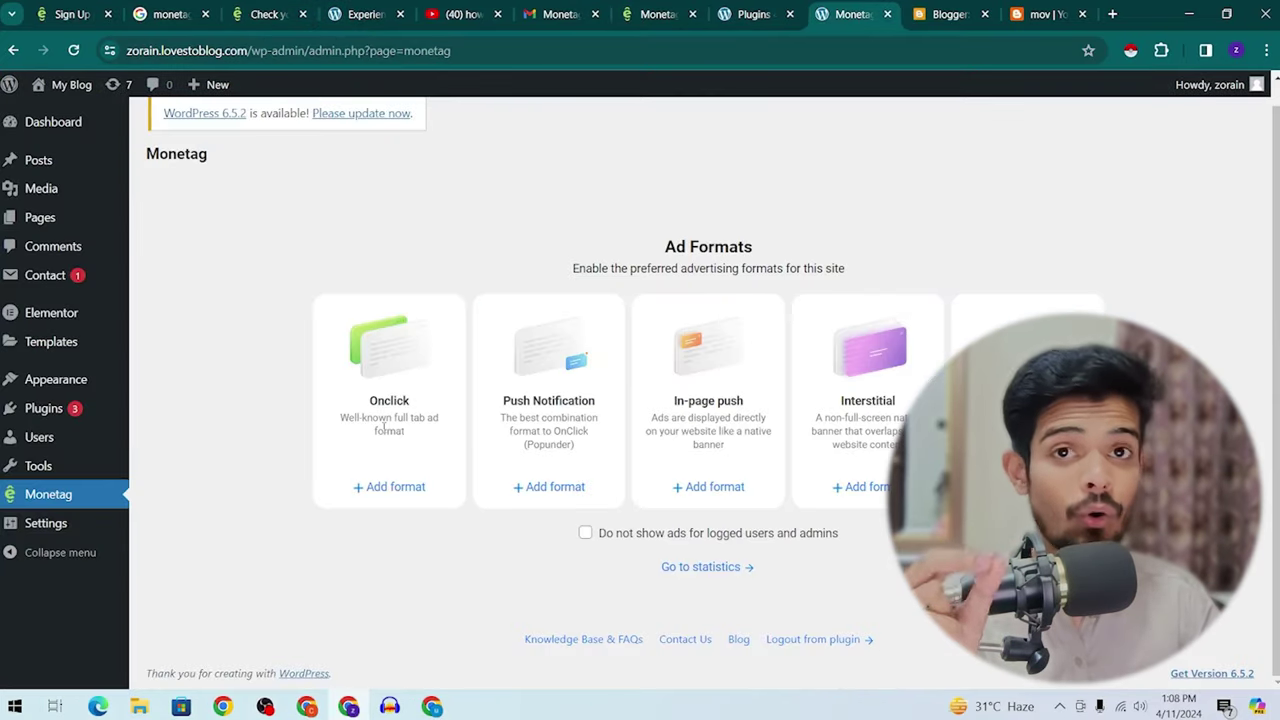
pyautogui.click(424, 490)
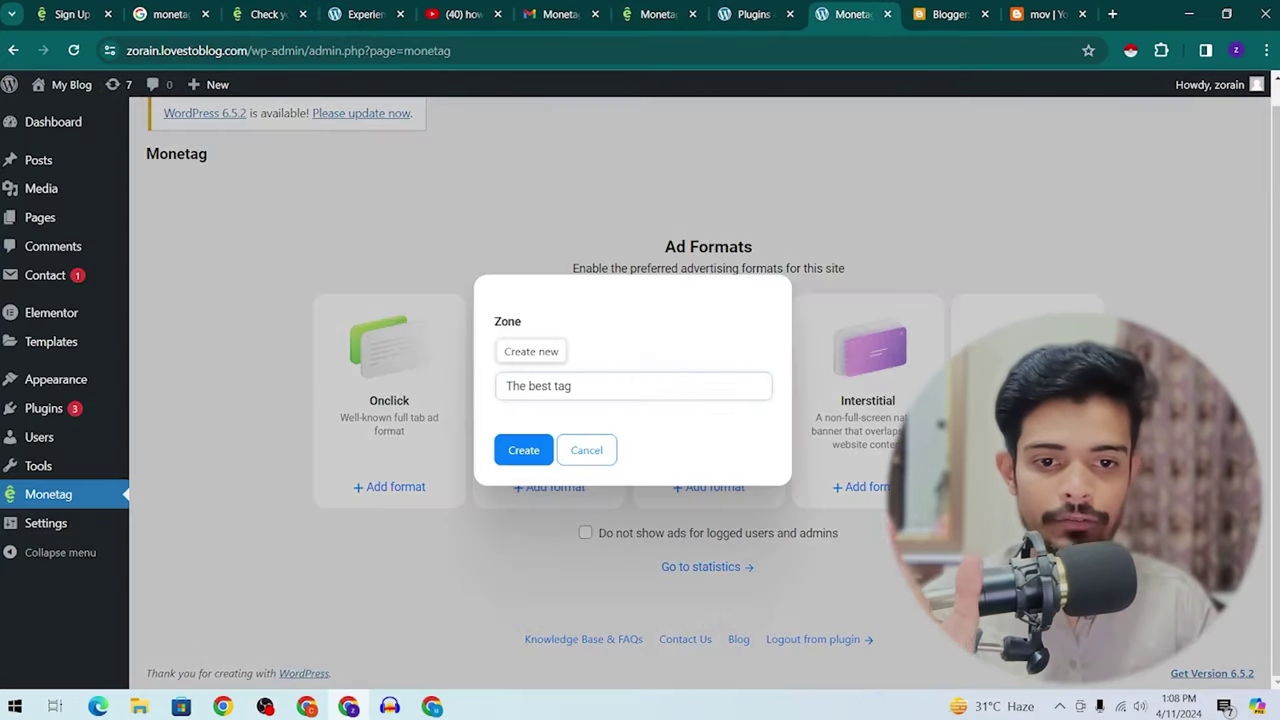
pyautogui.moveTo(506, 390); pyautogui.dragTo(596, 391)
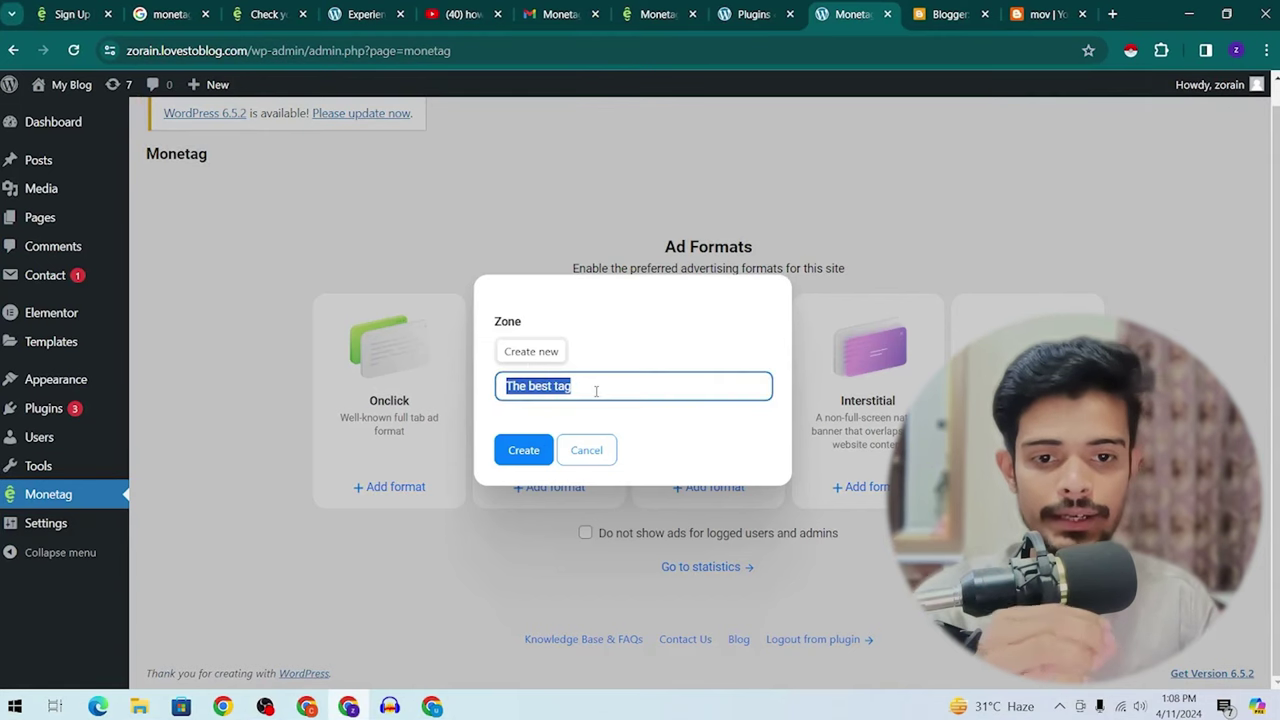
pyautogui.write('1onclick')
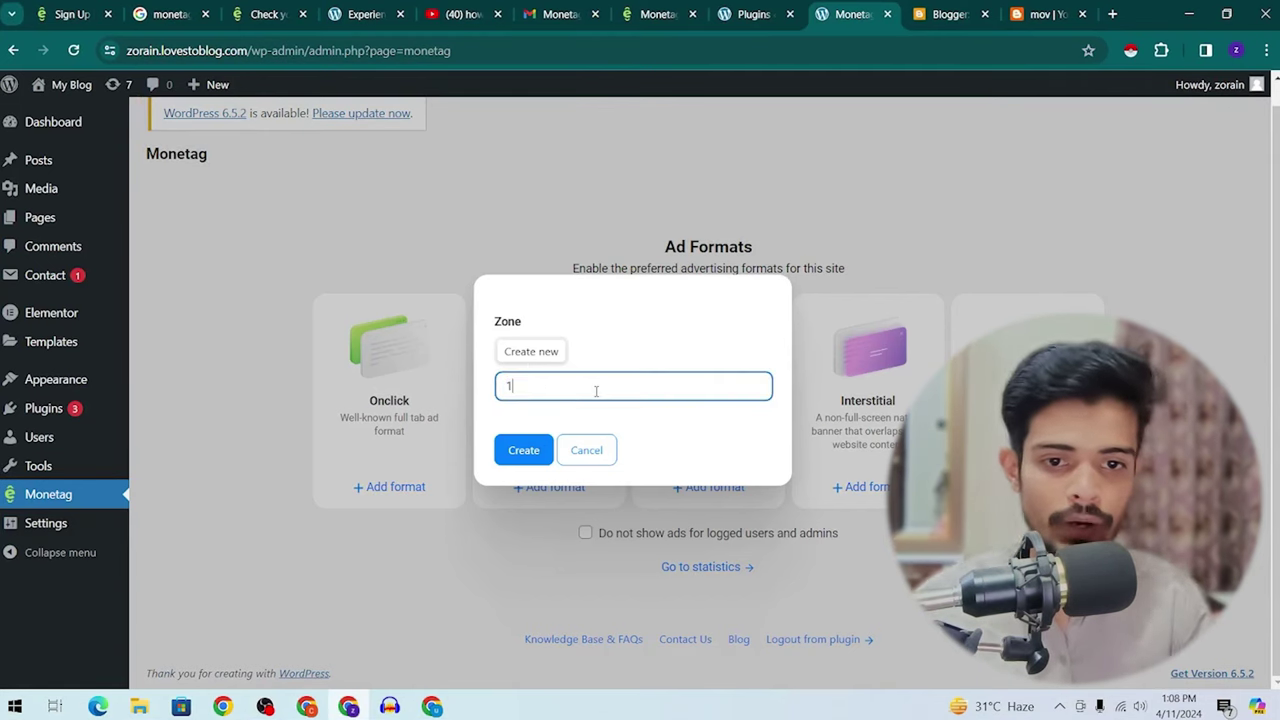
pyautogui.click(586, 450)
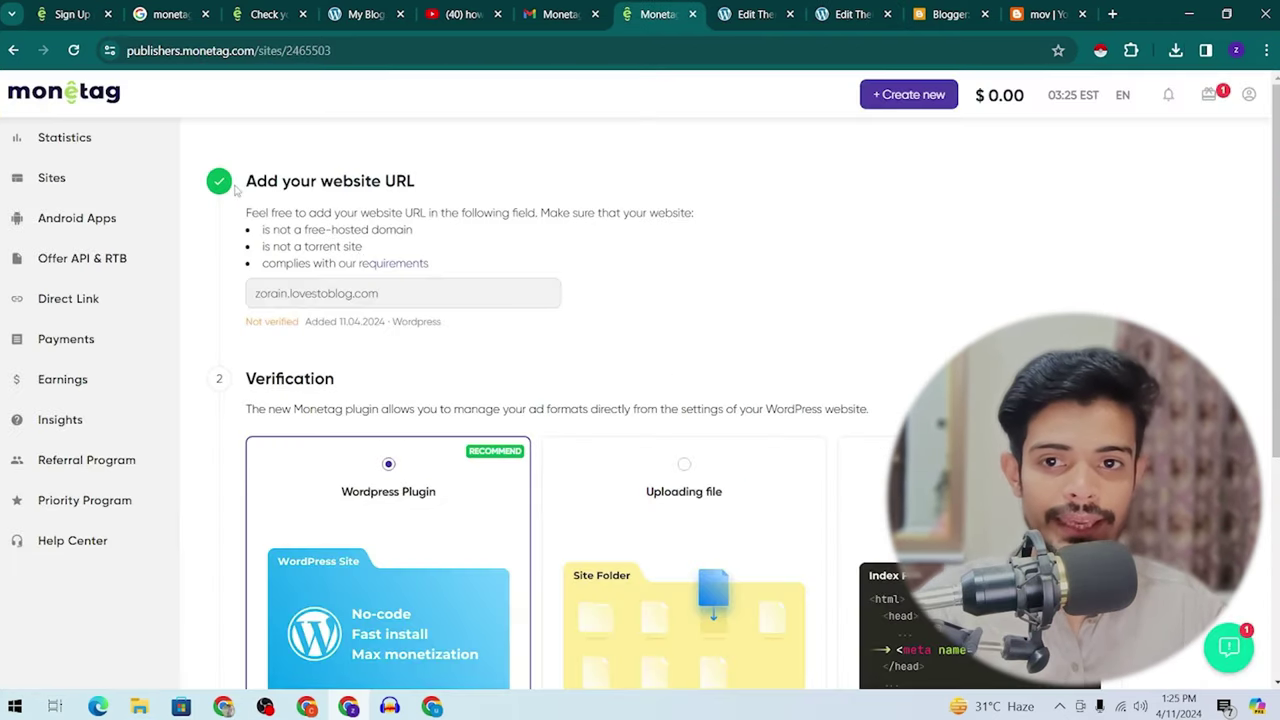
# Review Monetag's website URL requirements on free-hosted domains and torrent sites
pyautogui.moveTo(237, 189); pyautogui.dragTo(549, 144)
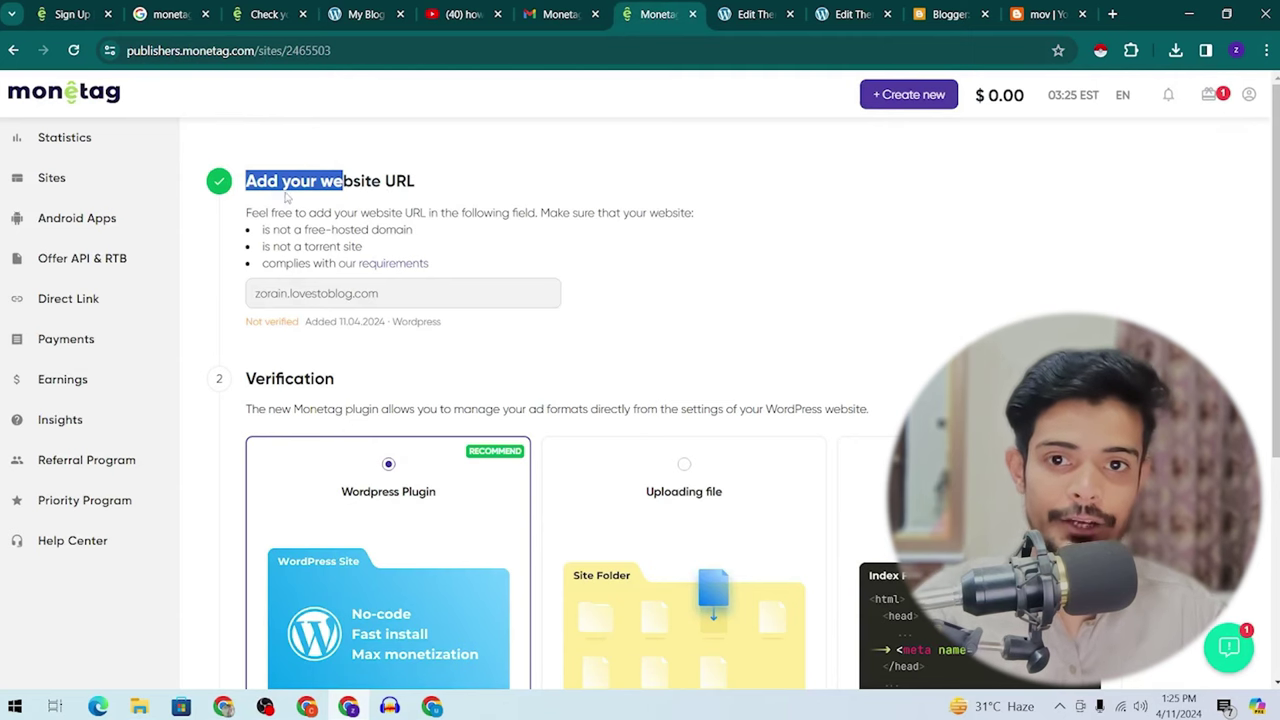
pyautogui.moveTo(252, 229); pyautogui.dragTo(293, 230)
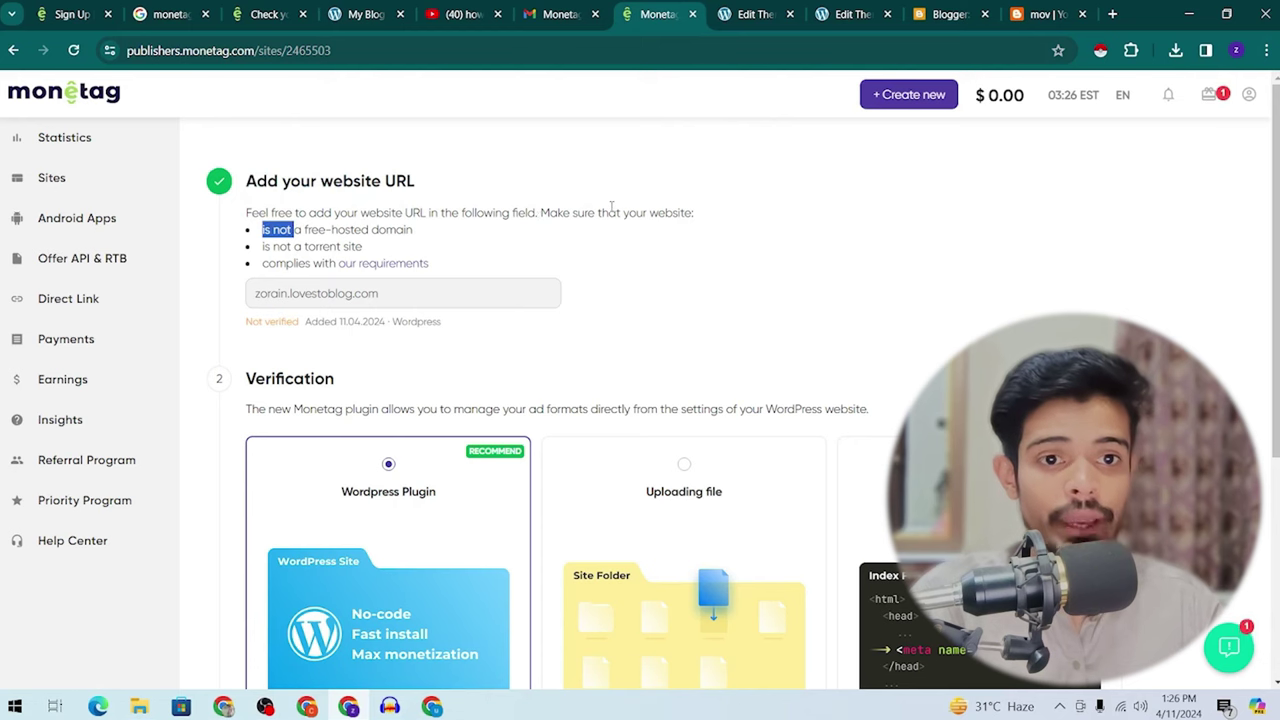
pyautogui.scroll(-1, 660, 236)
pyautogui.scroll(1, 660, 236)
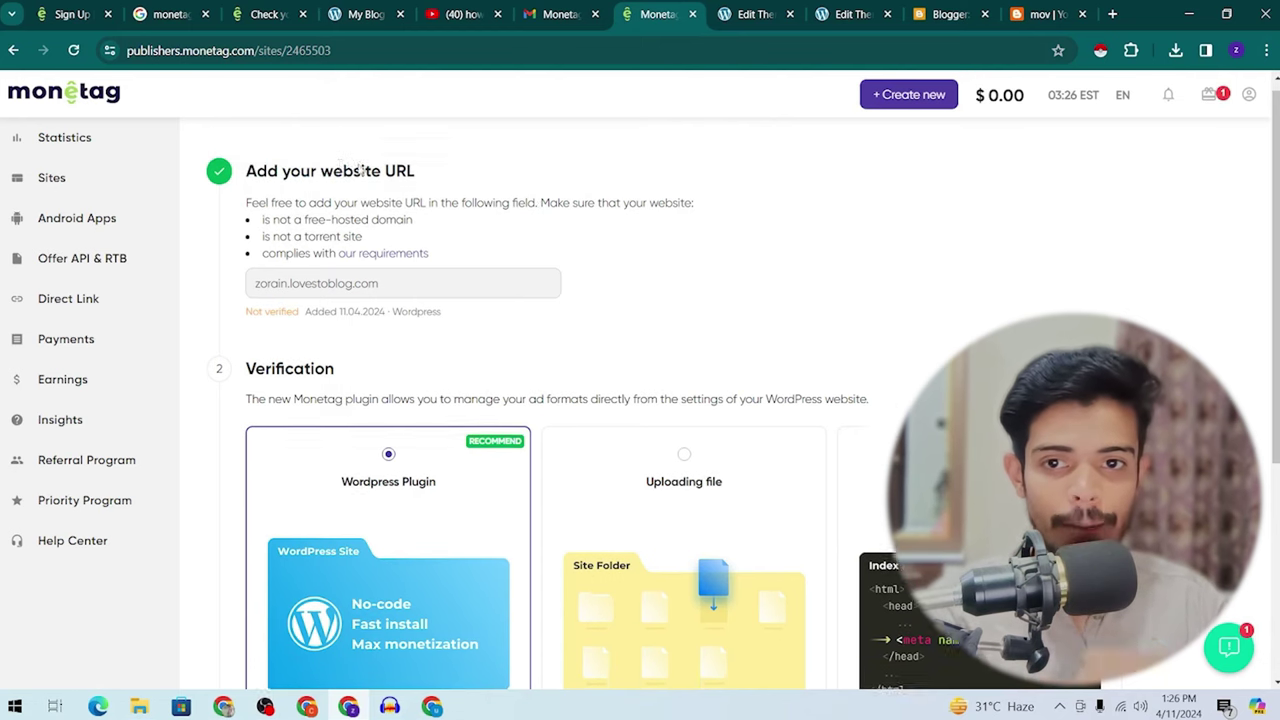
pyautogui.moveTo(260, 230); pyautogui.dragTo(705, 235)
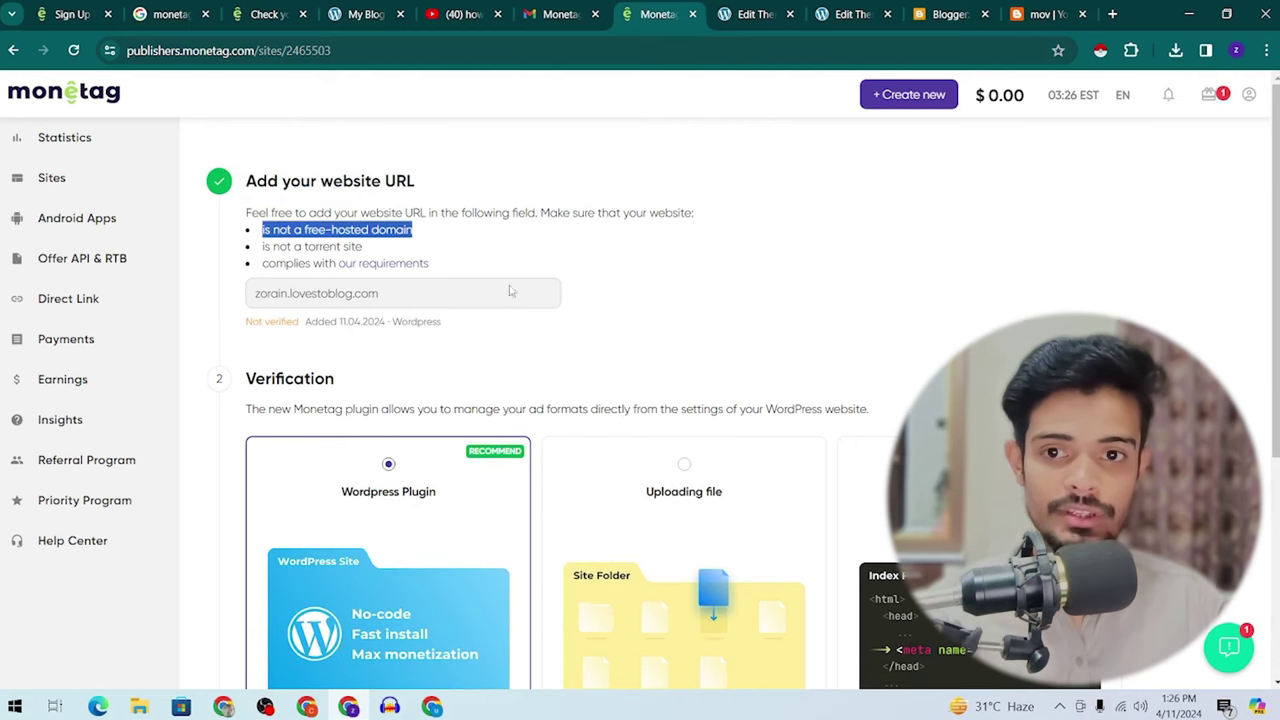
pyautogui.moveTo(271, 246); pyautogui.dragTo(321, 251)
pyautogui.scroll(-1, 333, 243)
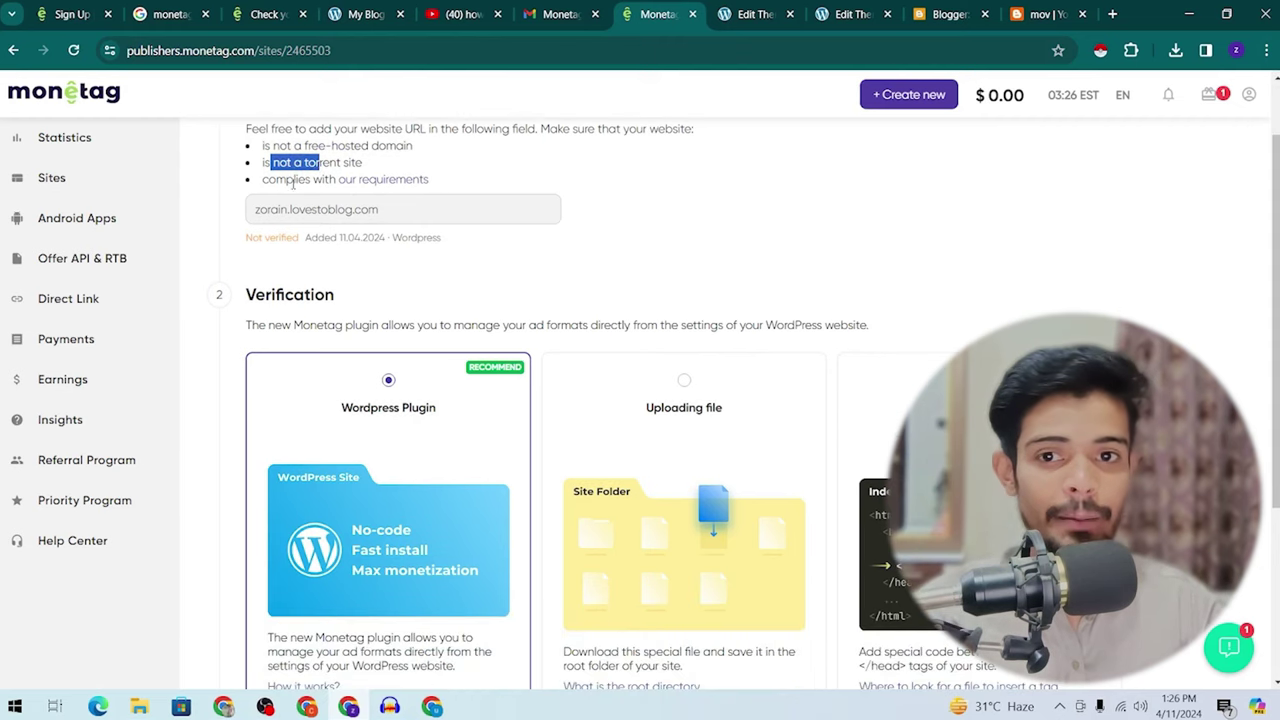
pyautogui.scroll(-1, 400, 190)
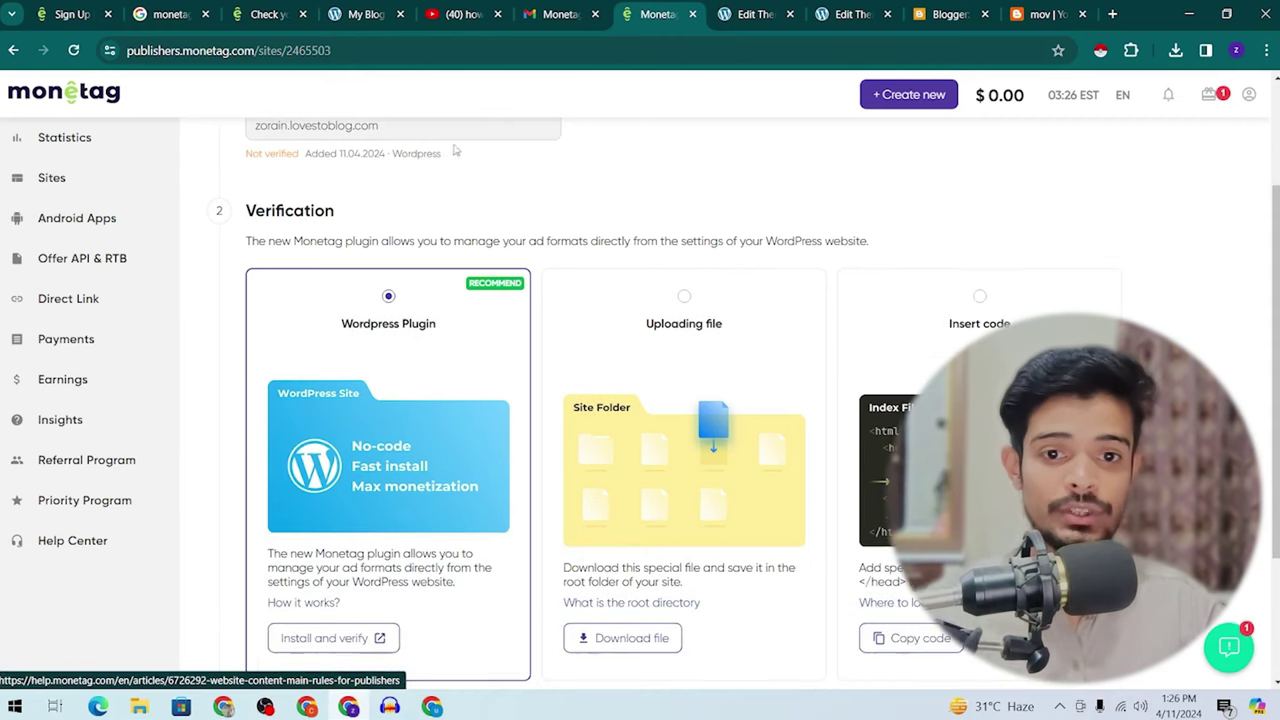
pyautogui.scroll(2, 505, 165)
pyautogui.scroll(-1, 634, 220)
pyautogui.scroll(1, 634, 220)
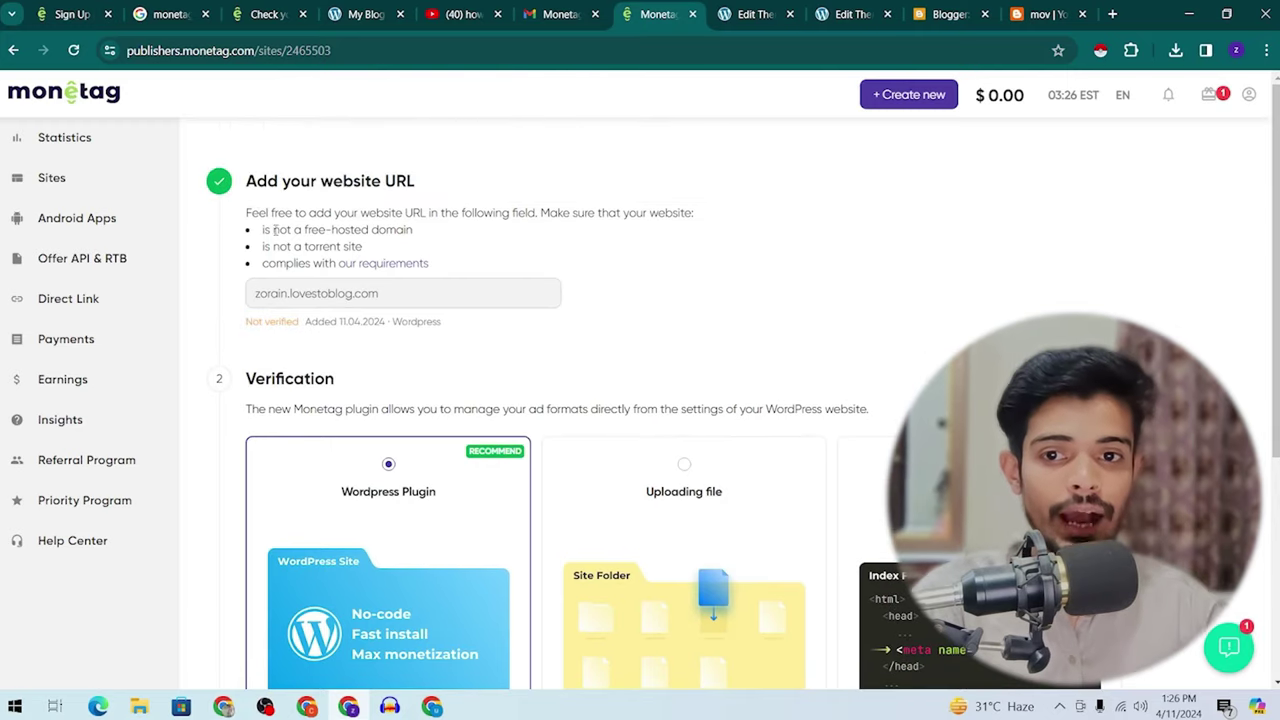
# Re-read the hosted-domain rule, then start verification via the WordPress plugin's Install and verify
pyautogui.moveTo(264, 229); pyautogui.dragTo(620, 238)
pyautogui.moveTo(414, 230); pyautogui.dragTo(320, 230)
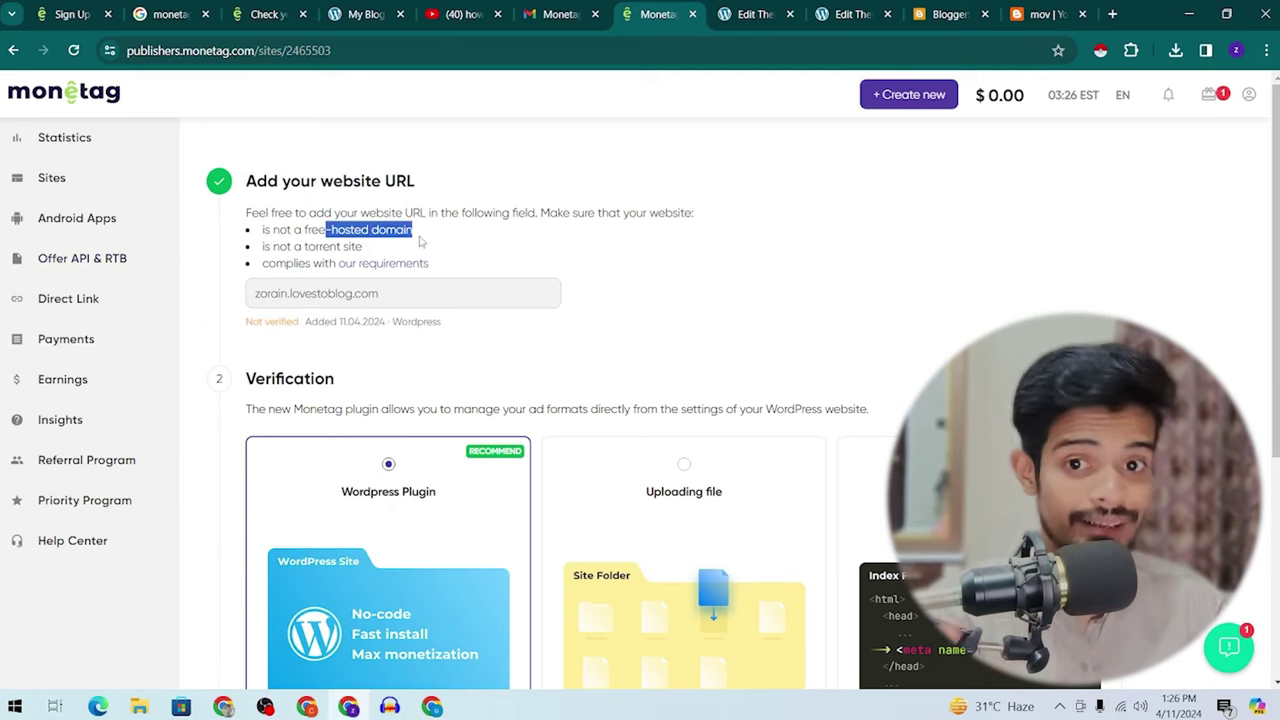
pyautogui.moveTo(336, 246); pyautogui.dragTo(403, 251)
pyautogui.scroll(-1, 400, 443)
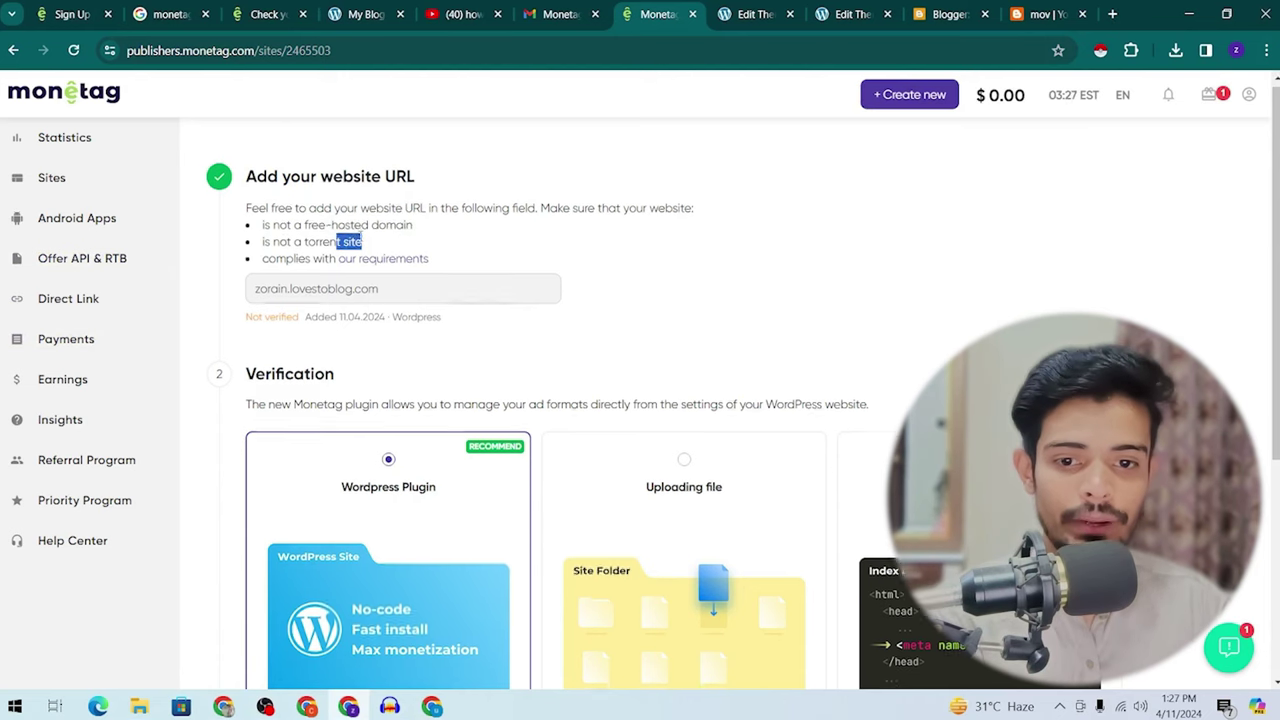
pyautogui.scroll(-1, 400, 443)
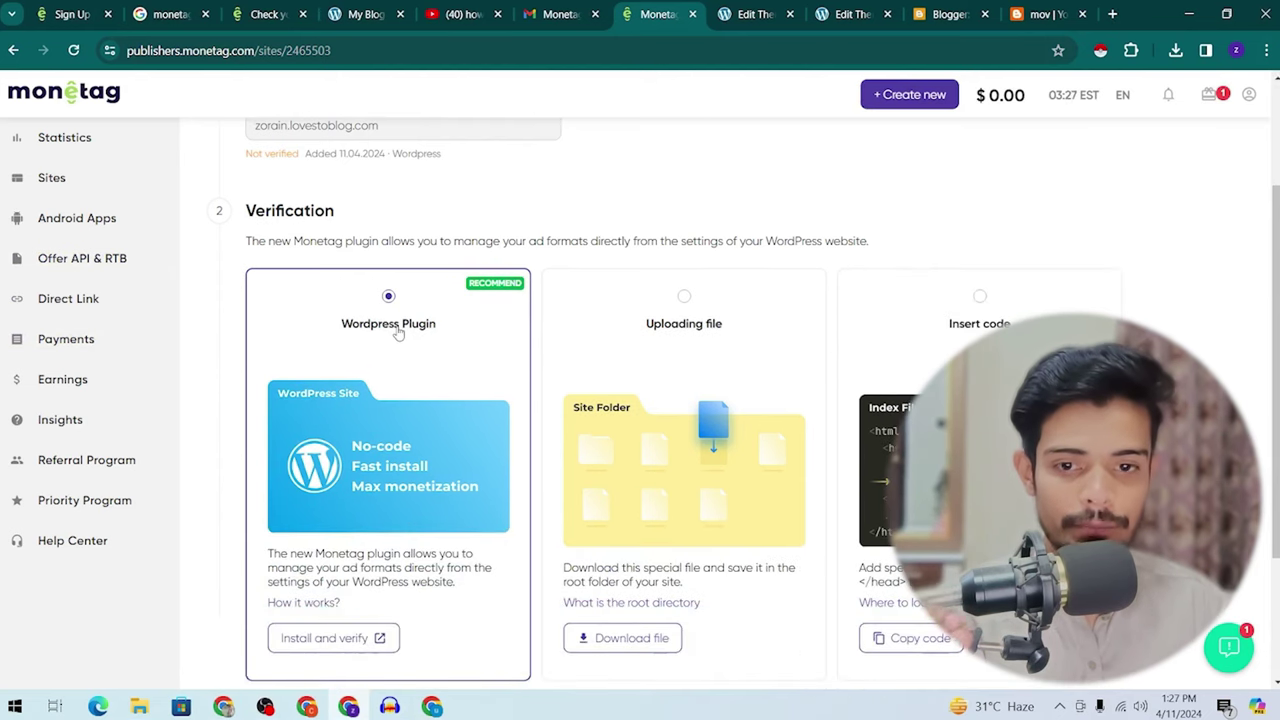
pyautogui.click(344, 639)
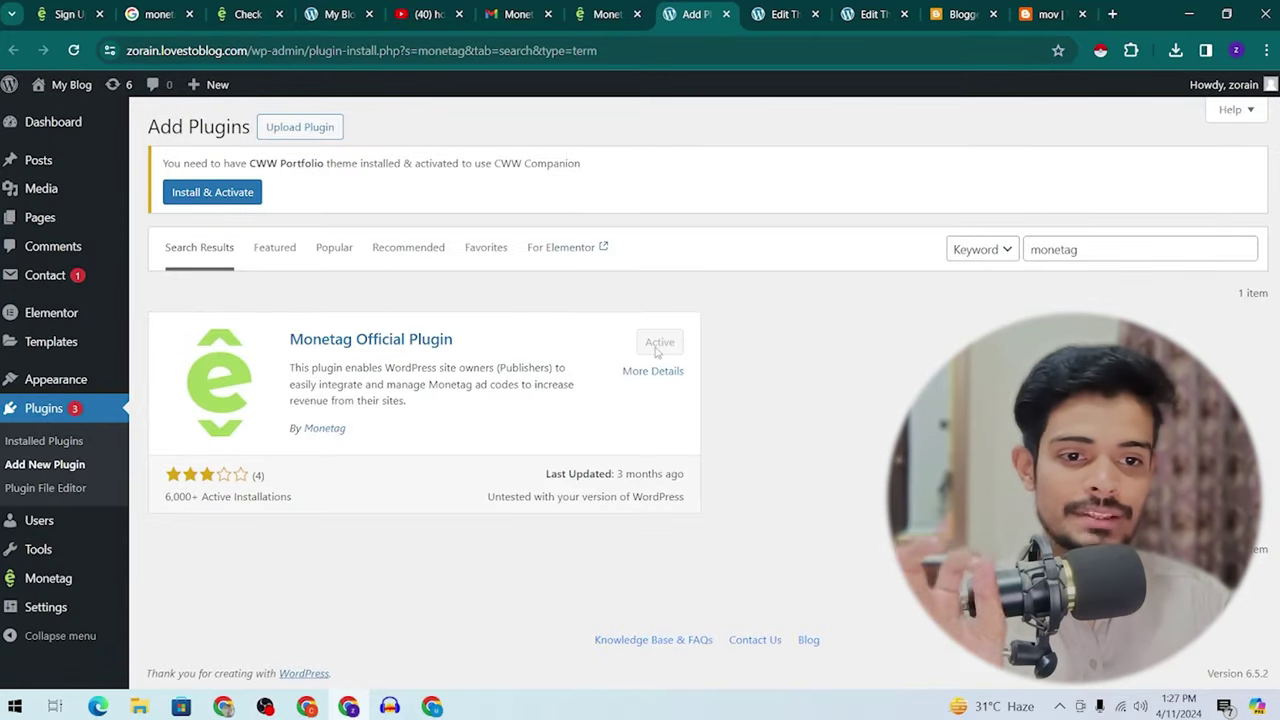
# Open the Monetag plugin settings from the WordPress sidebar and connect it to the account
pyautogui.click(443, 343)
pyautogui.click(980, 107)
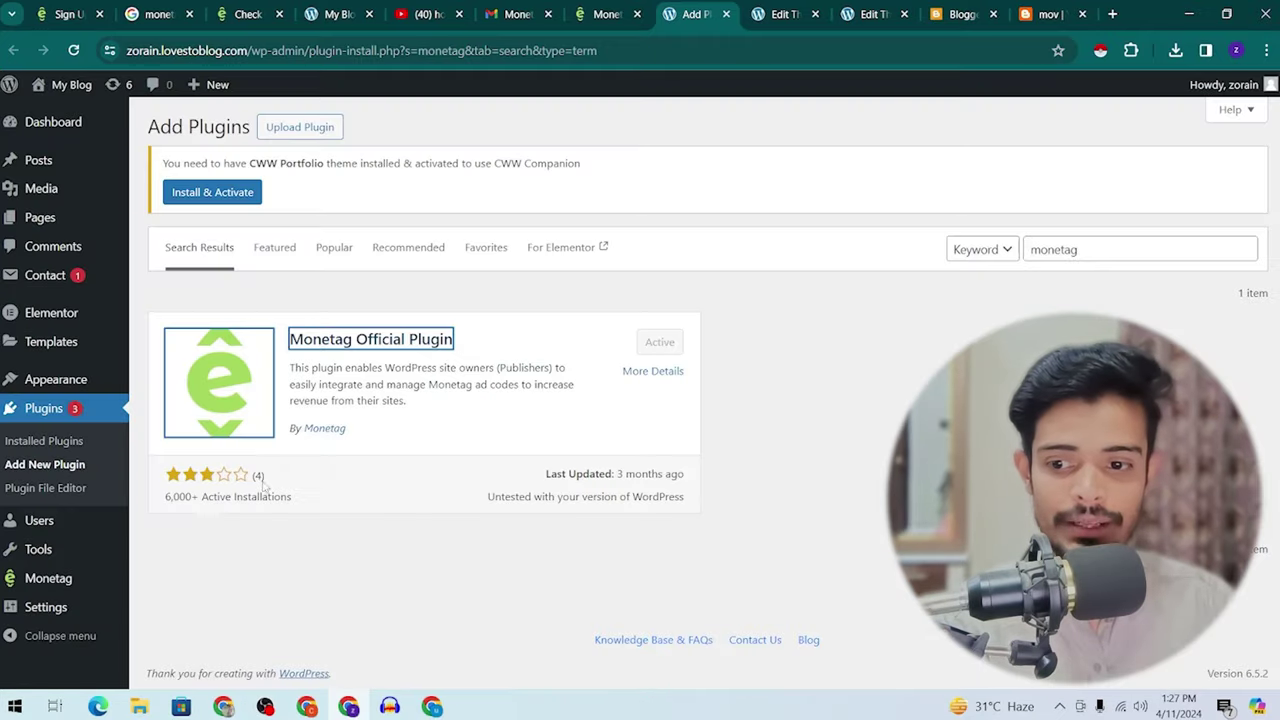
pyautogui.click(15, 583)
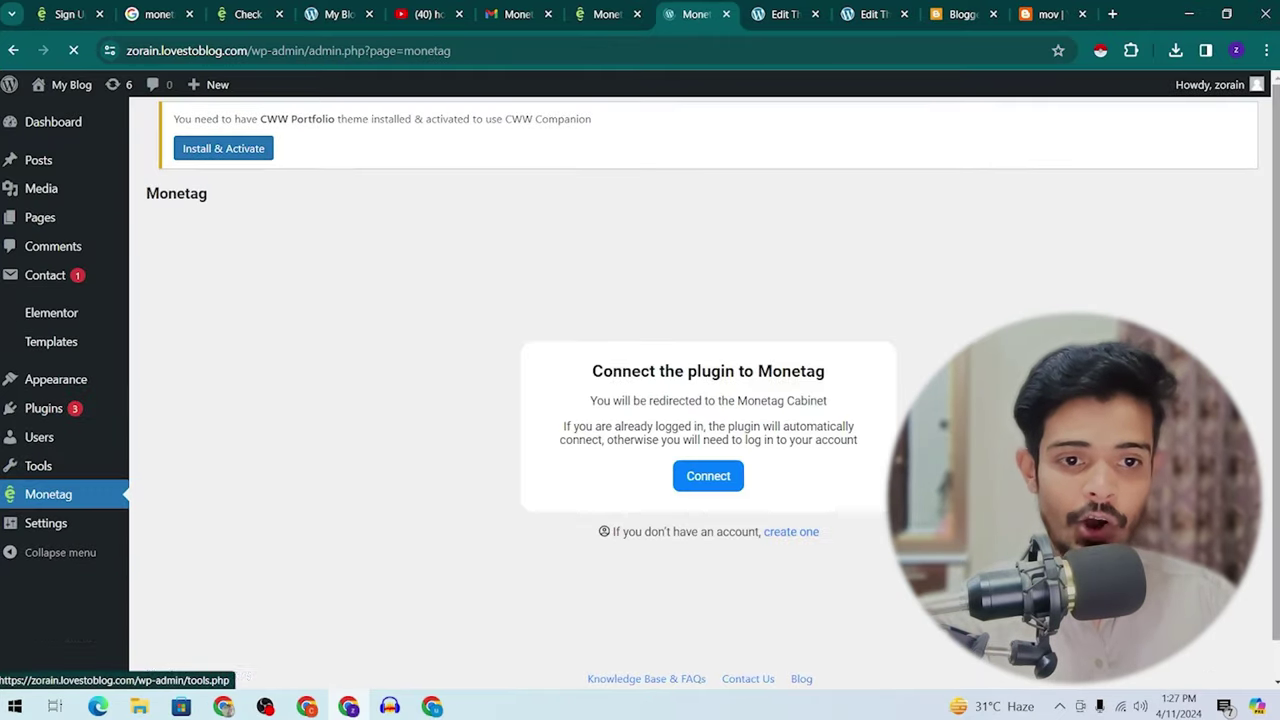
pyautogui.click(722, 492)
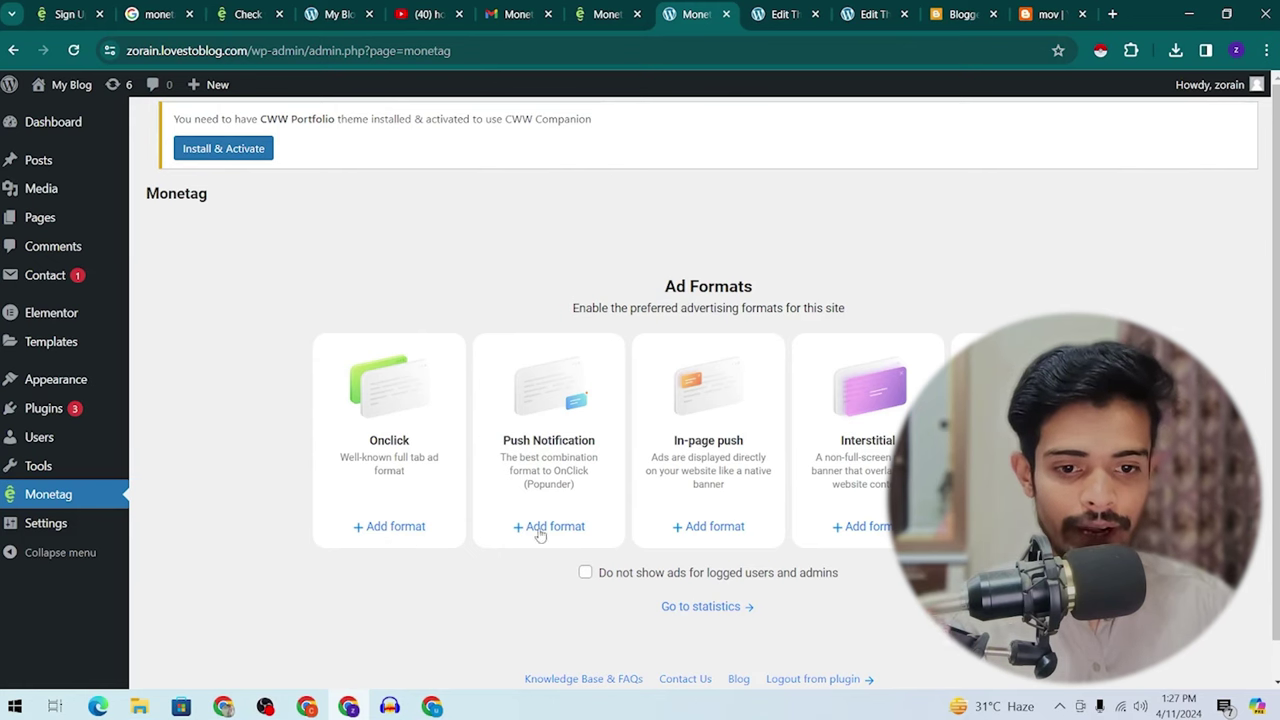
# Add an Onclick zone named 'chsakfhajk' and try to create it
pyautogui.click(403, 529)
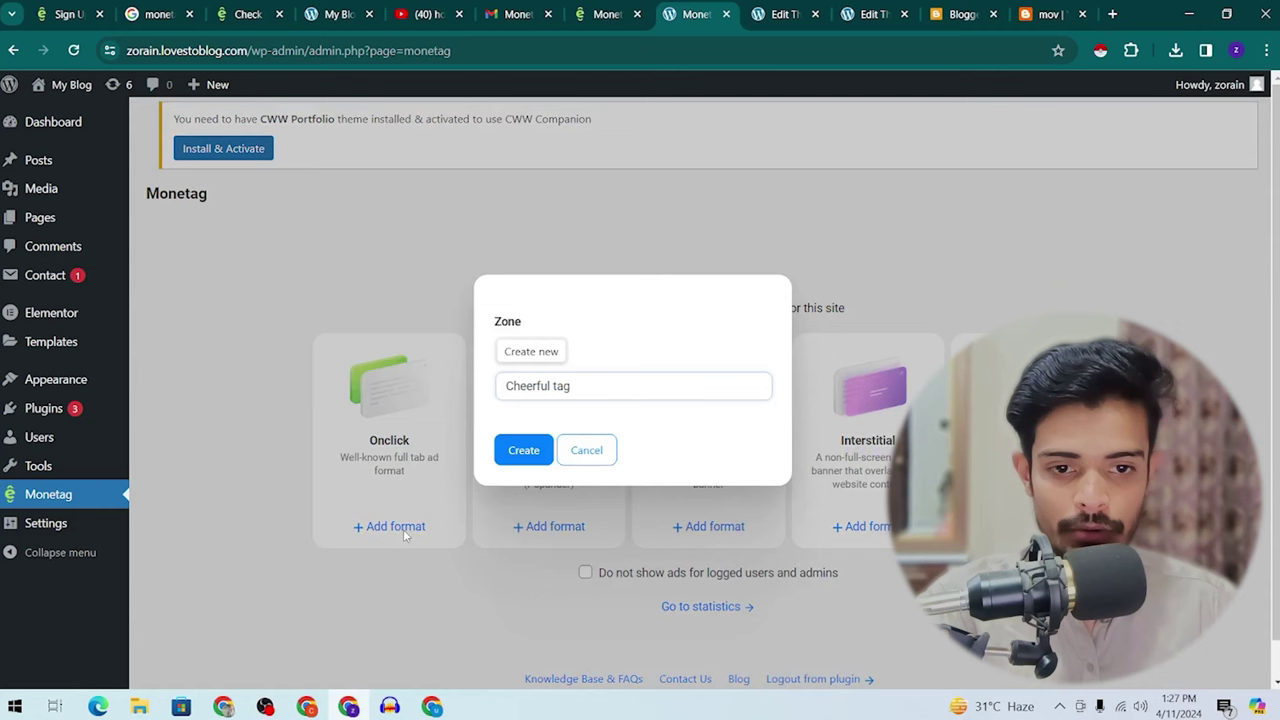
pyautogui.tripleClick(560, 390)
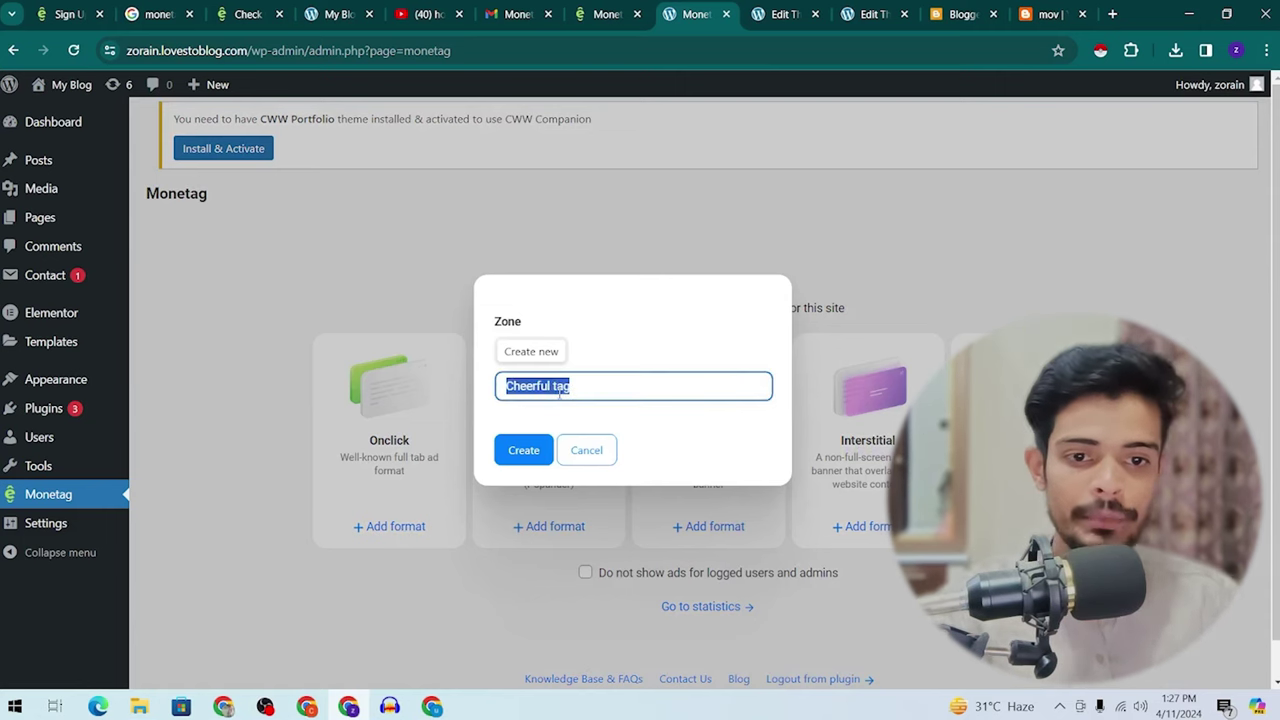
pyautogui.write('chsakfhajkshf')
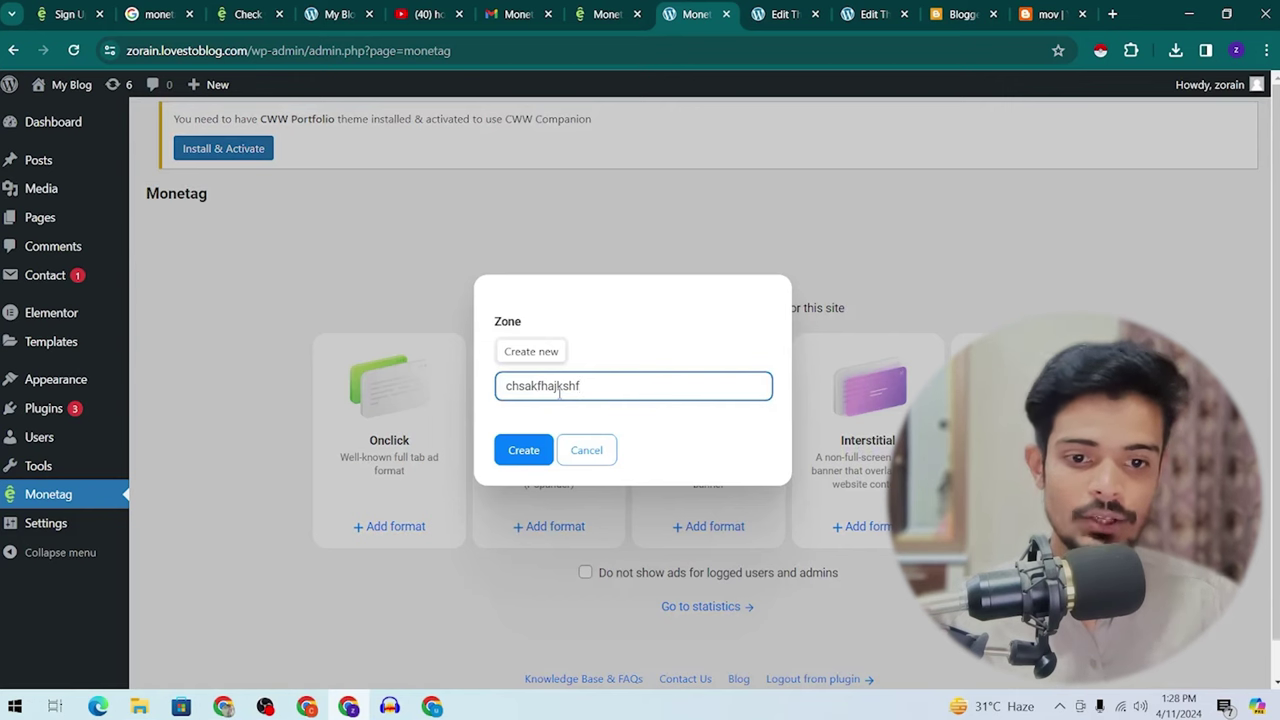
pyautogui.click(545, 449)
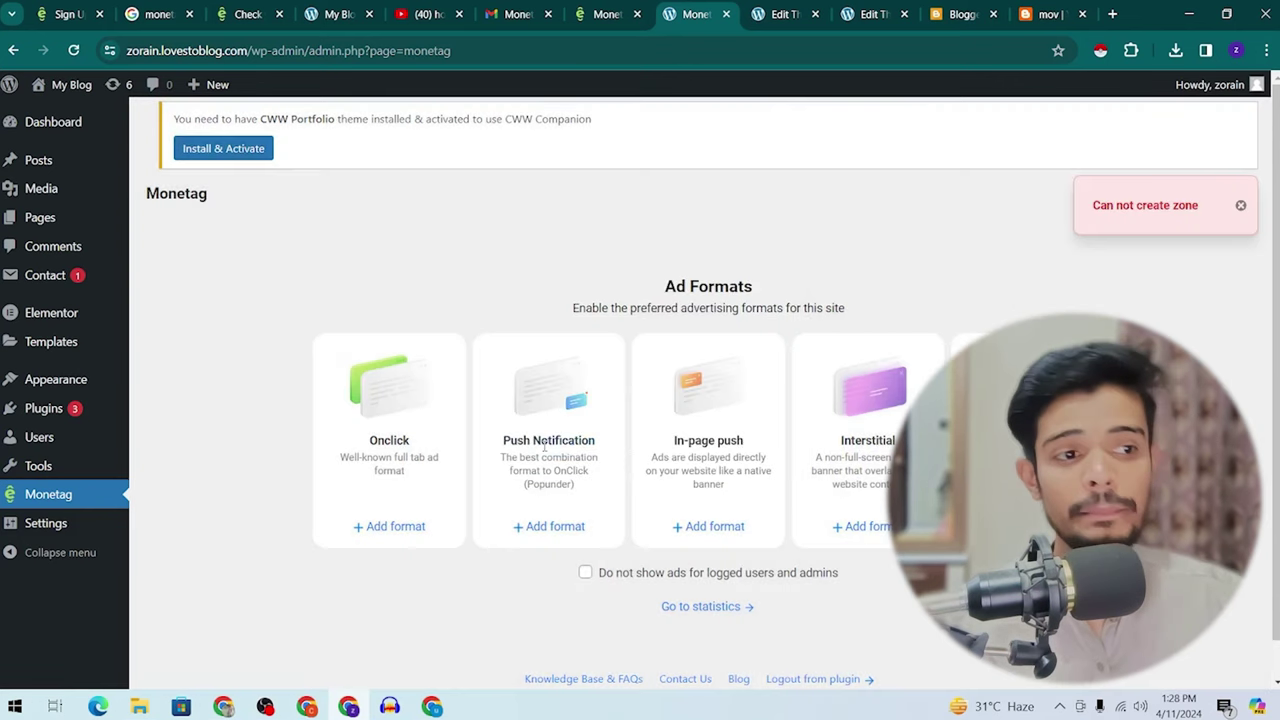
# Review Monetag's domain and torrent requirements and check the account activation e-mail
pyautogui.click(645, 6)
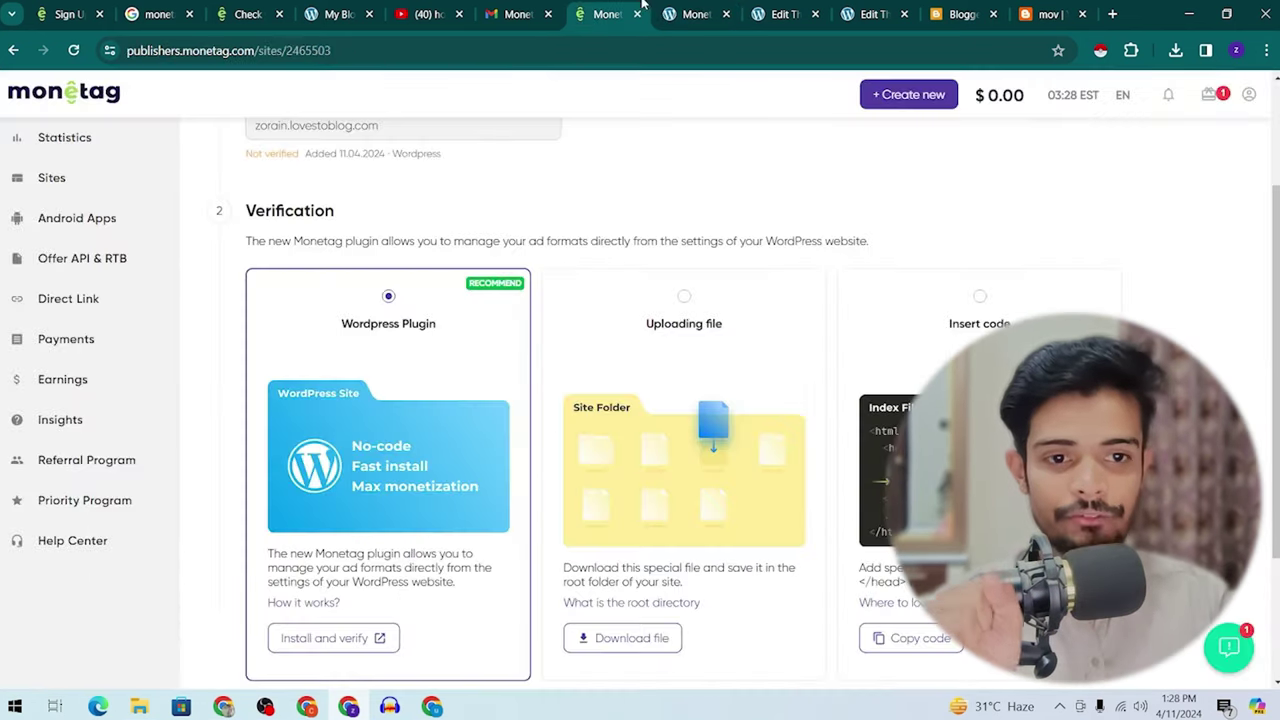
pyautogui.scroll(1, 677, 128)
pyautogui.click(696, 14)
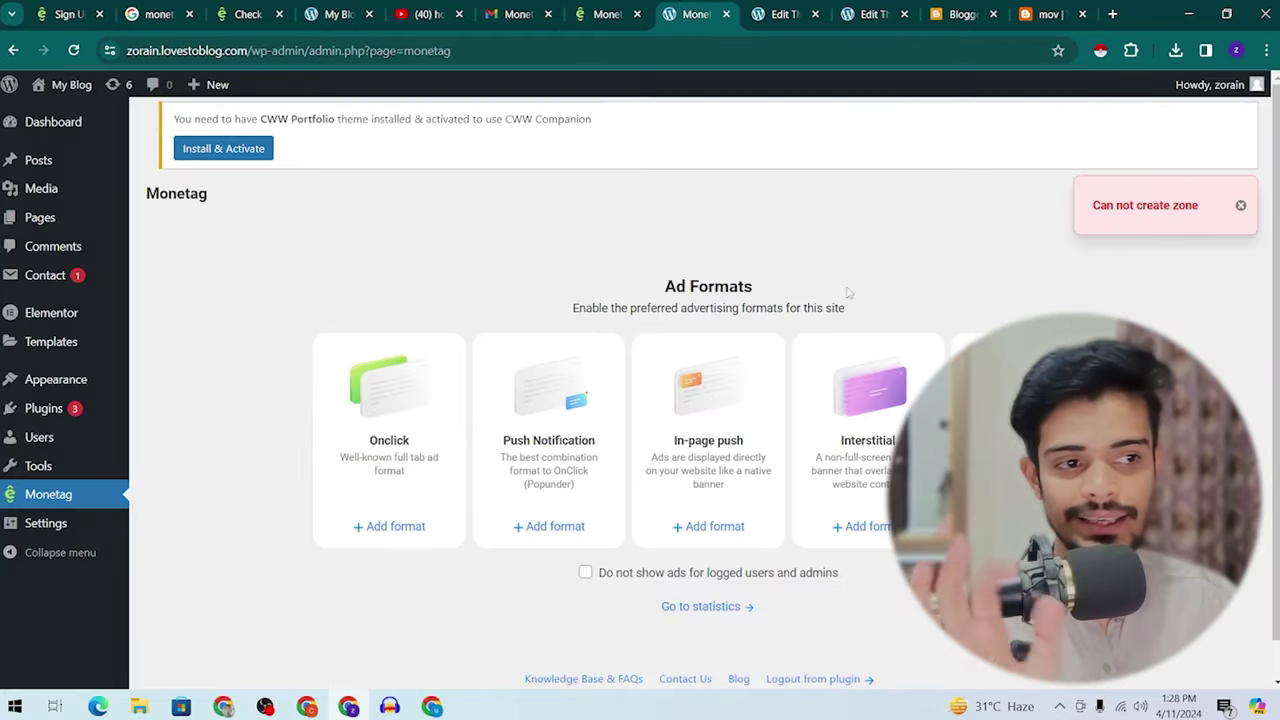
pyautogui.click(610, 13)
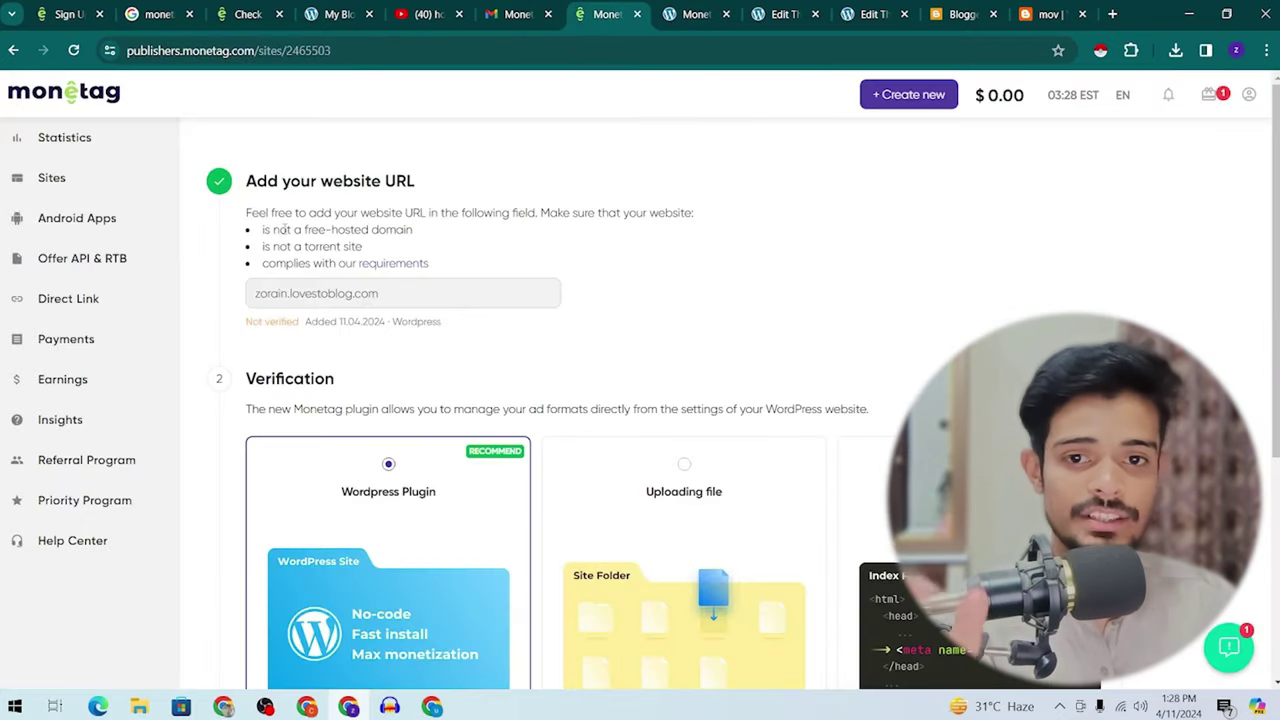
pyautogui.moveTo(285, 229); pyautogui.dragTo(409, 258)
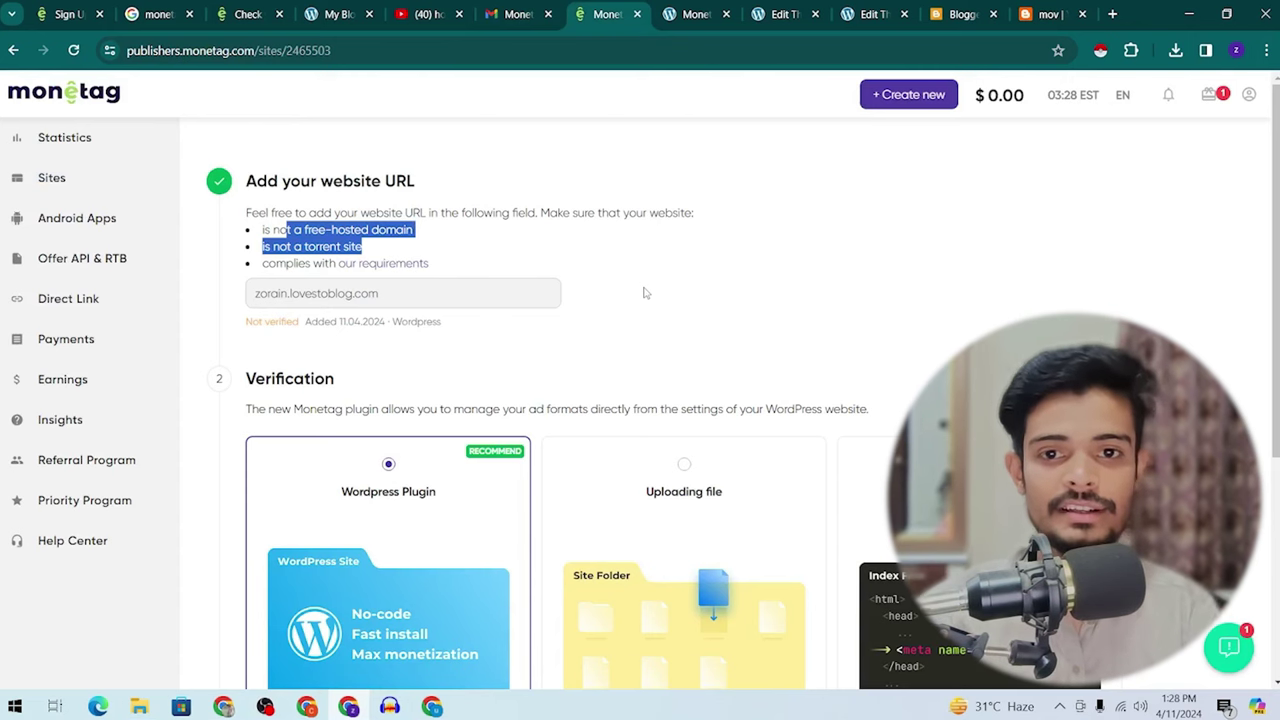
pyautogui.click(558, 8)
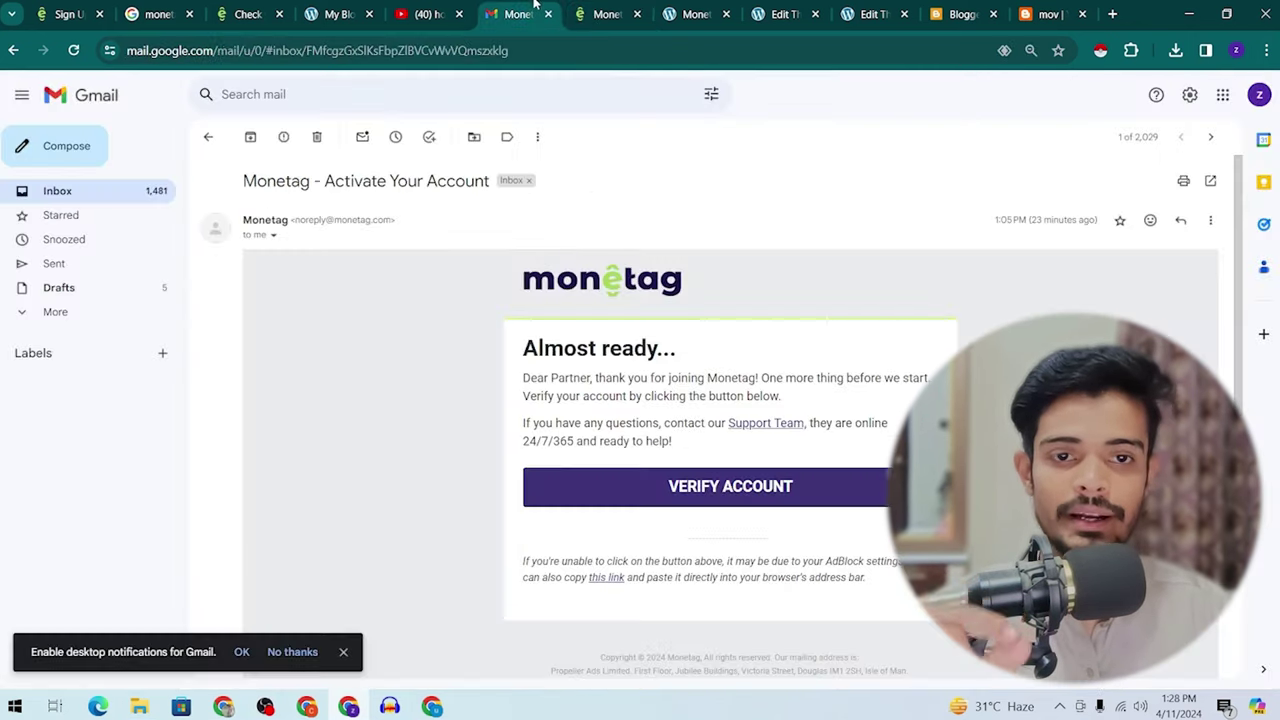
pyautogui.click(578, 8)
pyautogui.click(396, 300)
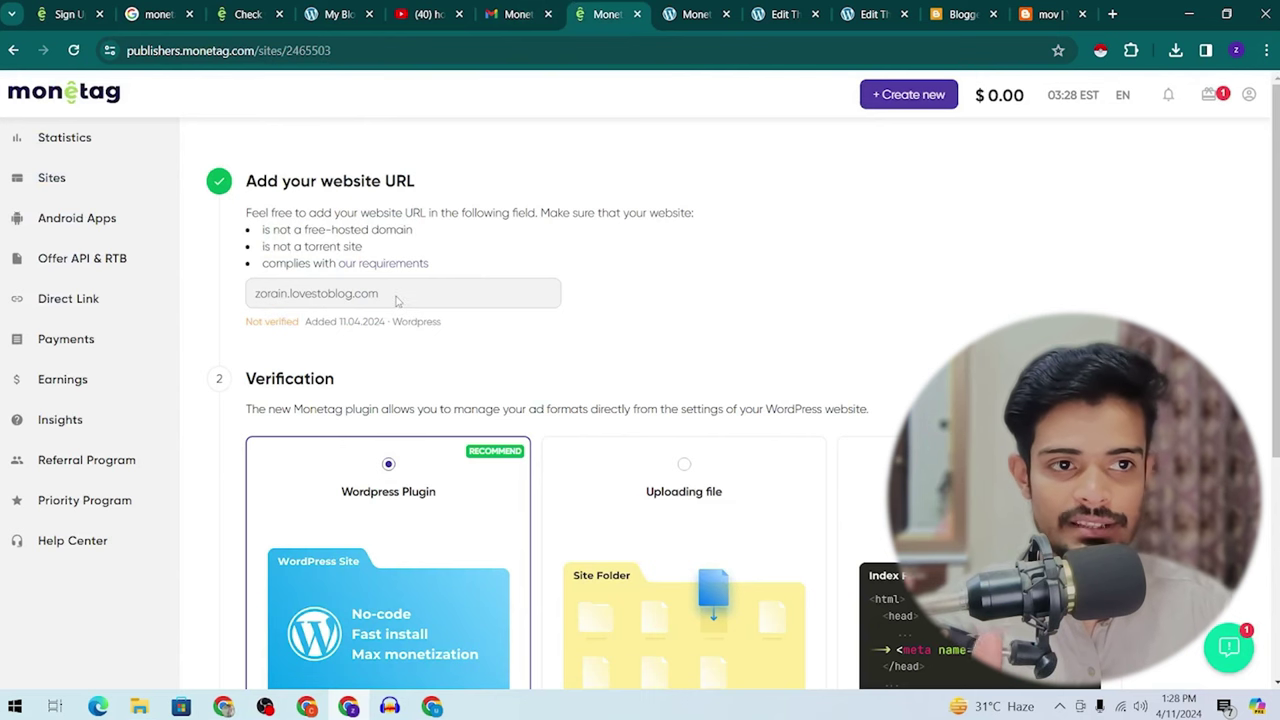
# Open the My sites list from the Monetag sidebar
pyautogui.scroll(-1, 905, 163)
pyautogui.scroll(1, 908, 163)
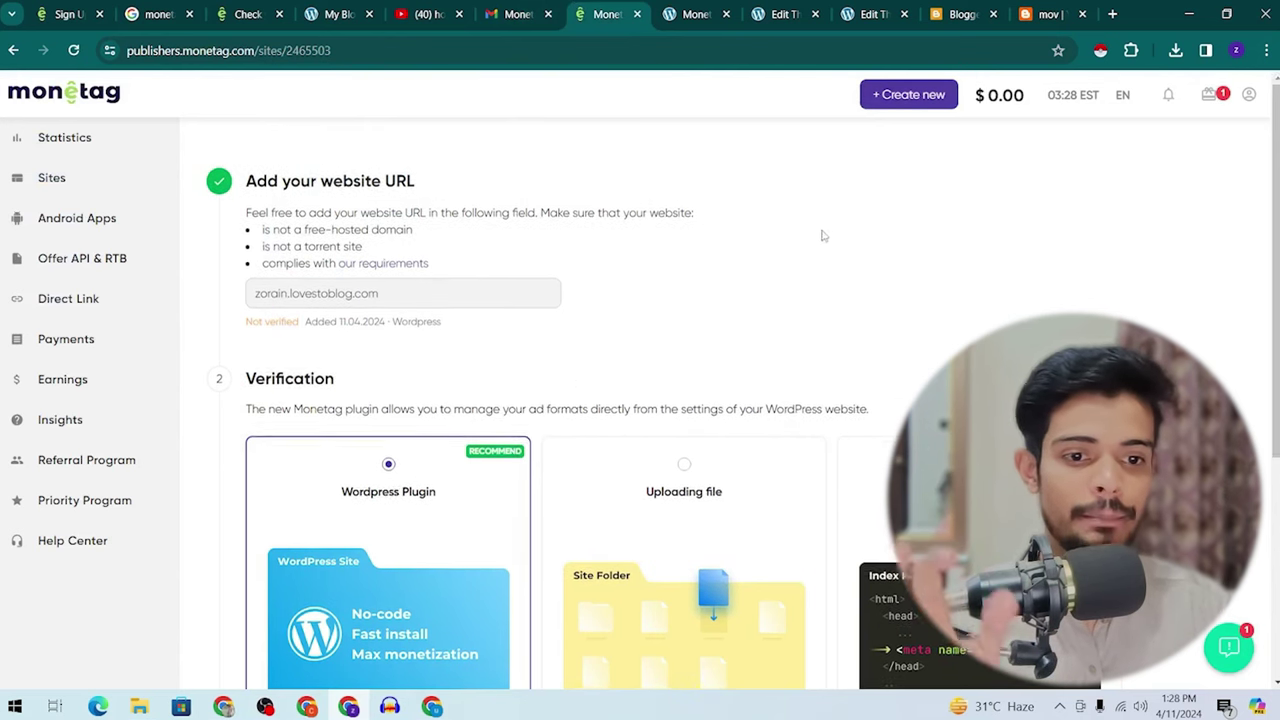
pyautogui.scroll(-2, 422, 408)
pyautogui.scroll(-2, 422, 408)
pyautogui.scroll(3, 322, 325)
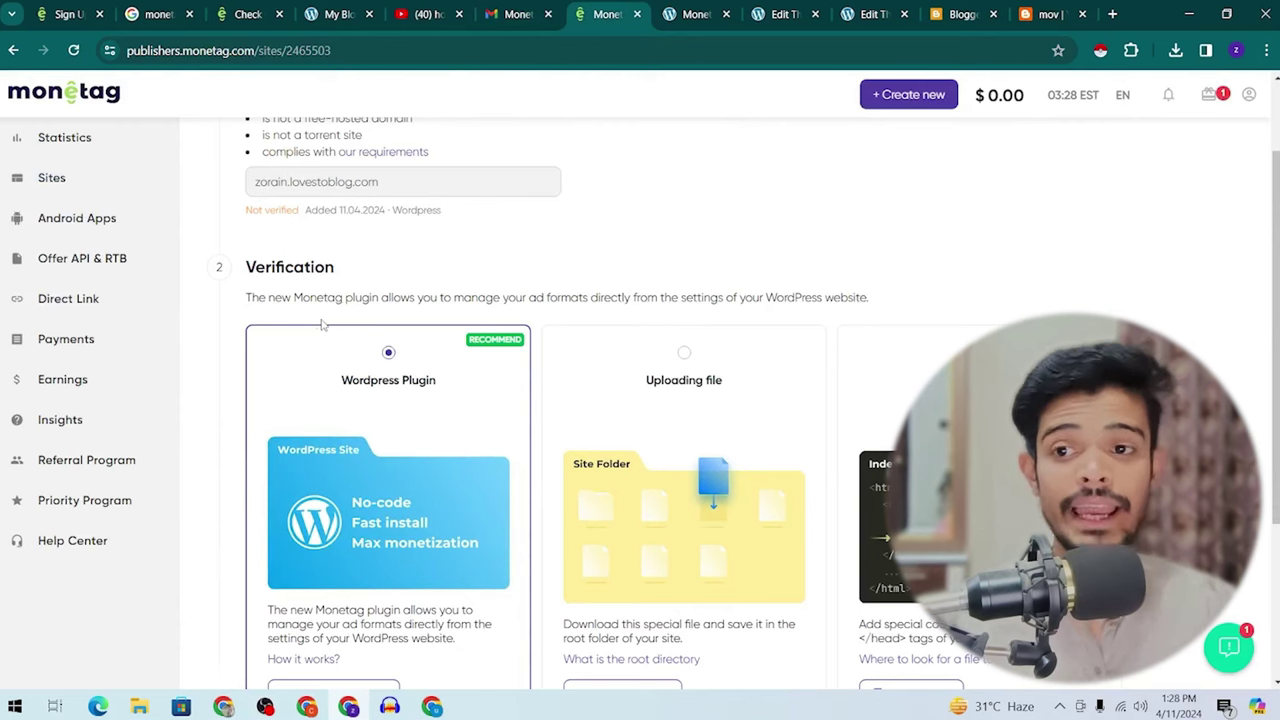
pyautogui.click(71, 197)
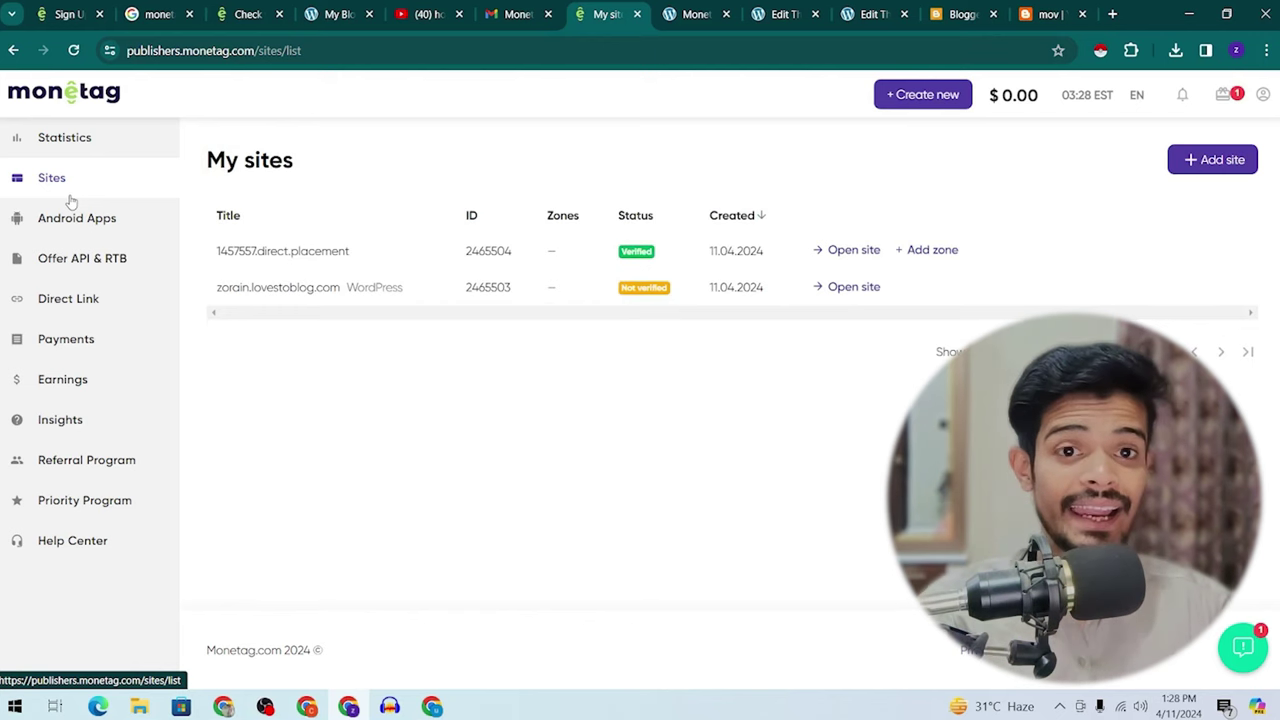
# Create a new Monetag direct link, copy it, and load it in an incognito window to test it
pyautogui.click(80, 310)
pyautogui.click(776, 392)
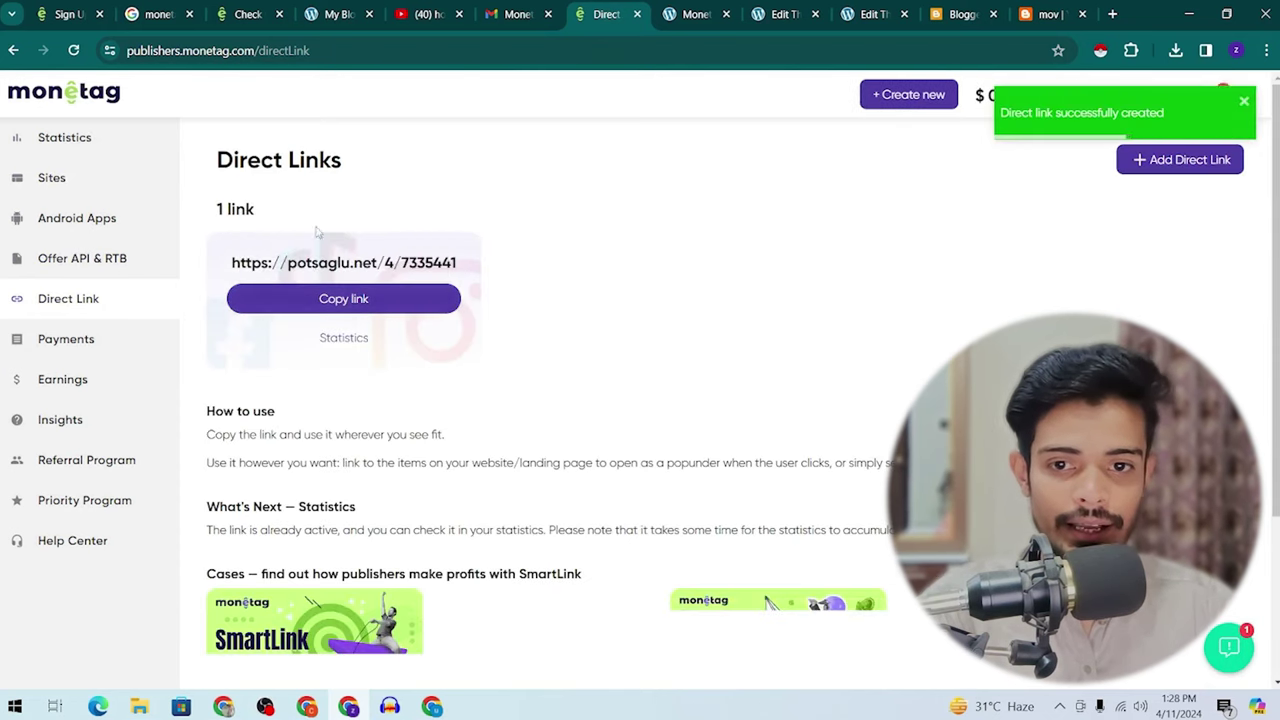
pyautogui.click(349, 297)
pyautogui.click(1113, 13)
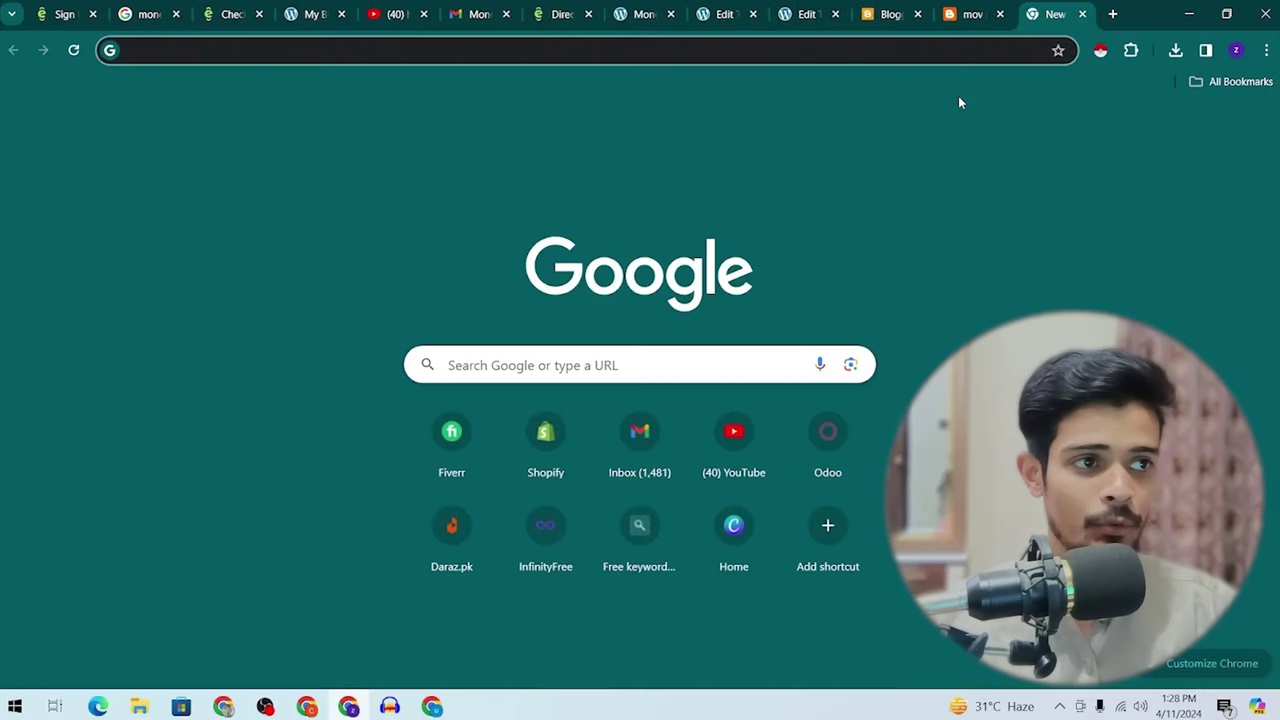
pyautogui.click(1266, 50)
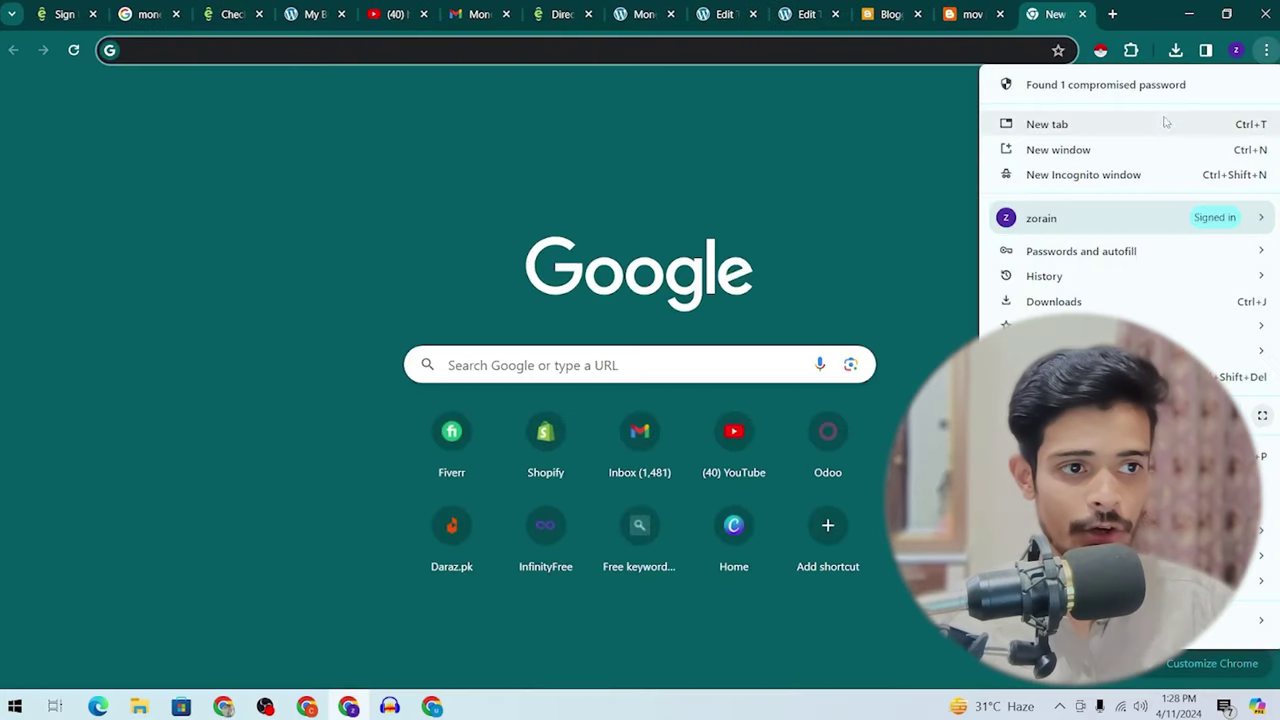
pyautogui.click(1143, 174)
pyautogui.write('https://potsaglu.net/4/7335441')
pyautogui.press('Return')
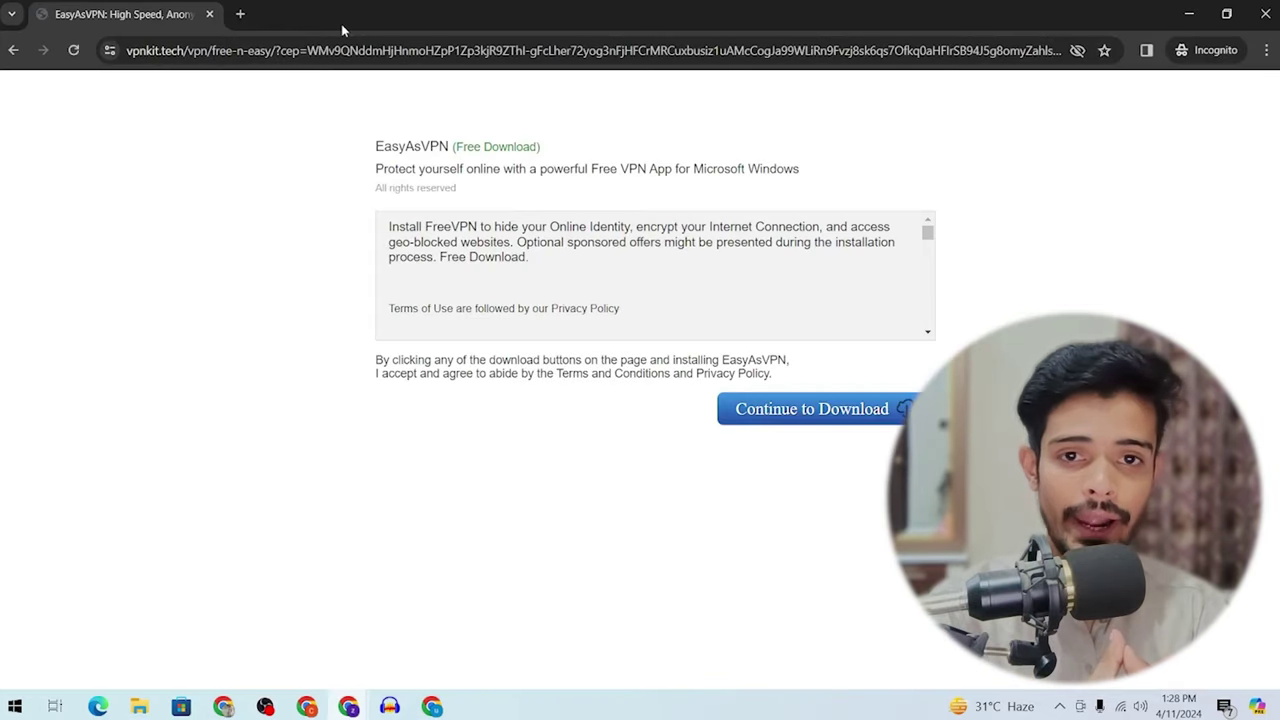
# Close the incognito test window and return to the Monetag Direct Links tab
pyautogui.click(1265, 14)
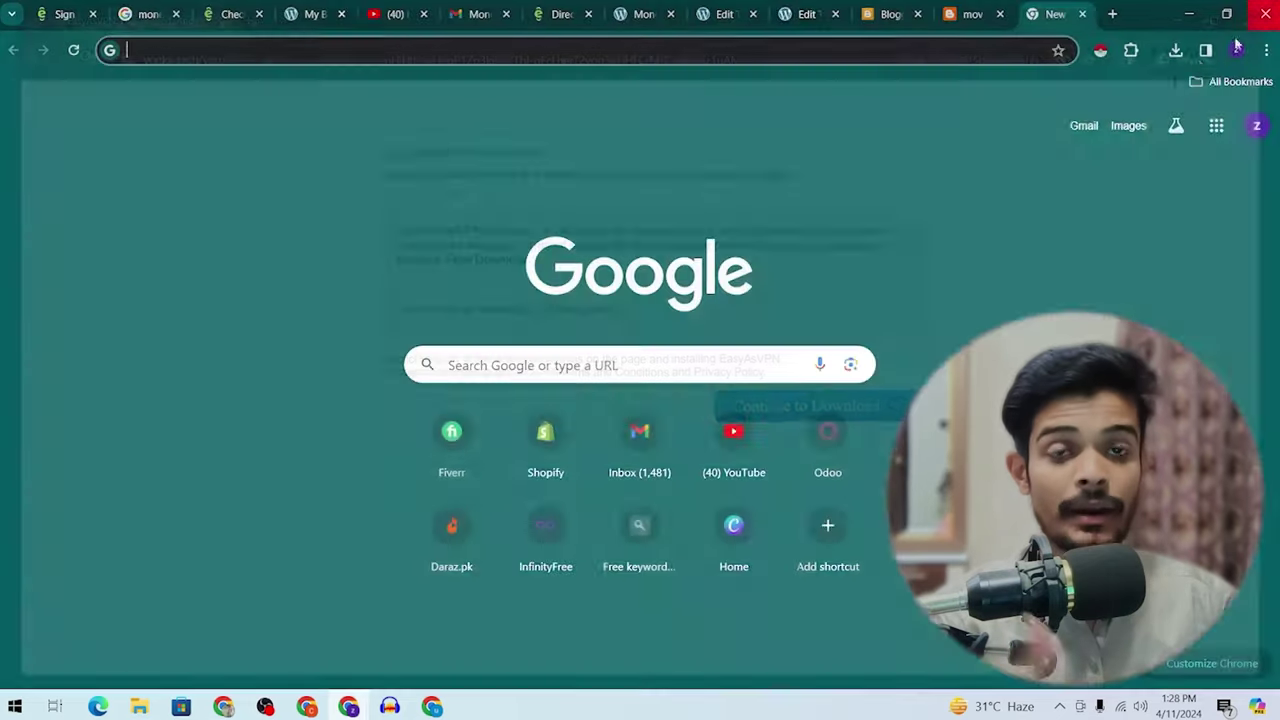
pyautogui.click(972, 14)
pyautogui.click(886, 12)
pyautogui.click(793, 10)
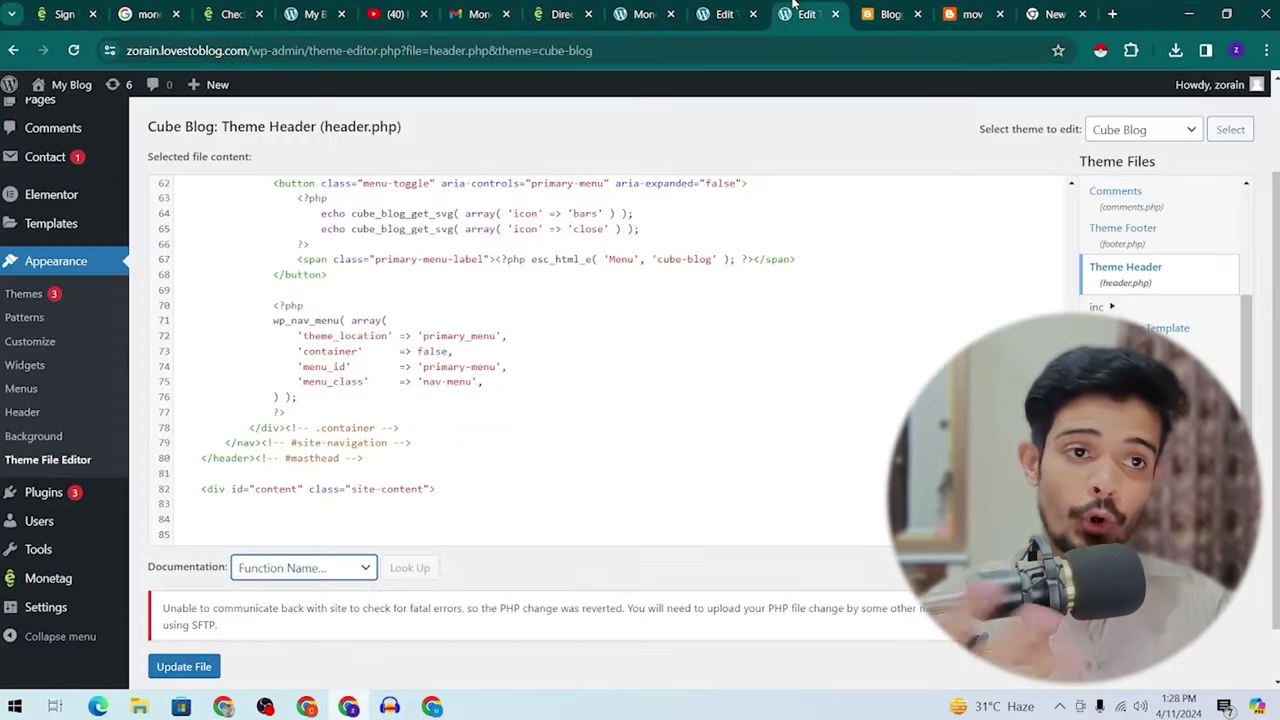
pyautogui.click(644, 14)
pyautogui.click(562, 14)
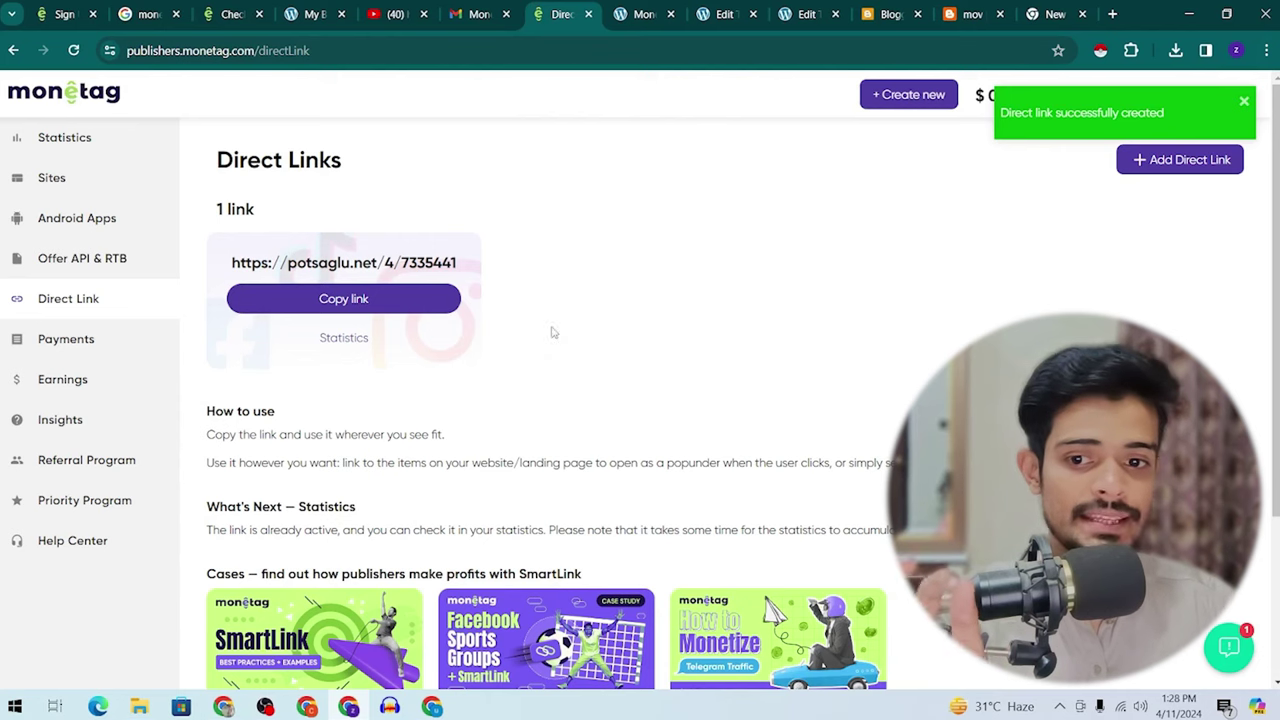
pyautogui.scroll(-3, 551, 332)
pyautogui.scroll(1, 84, 177)
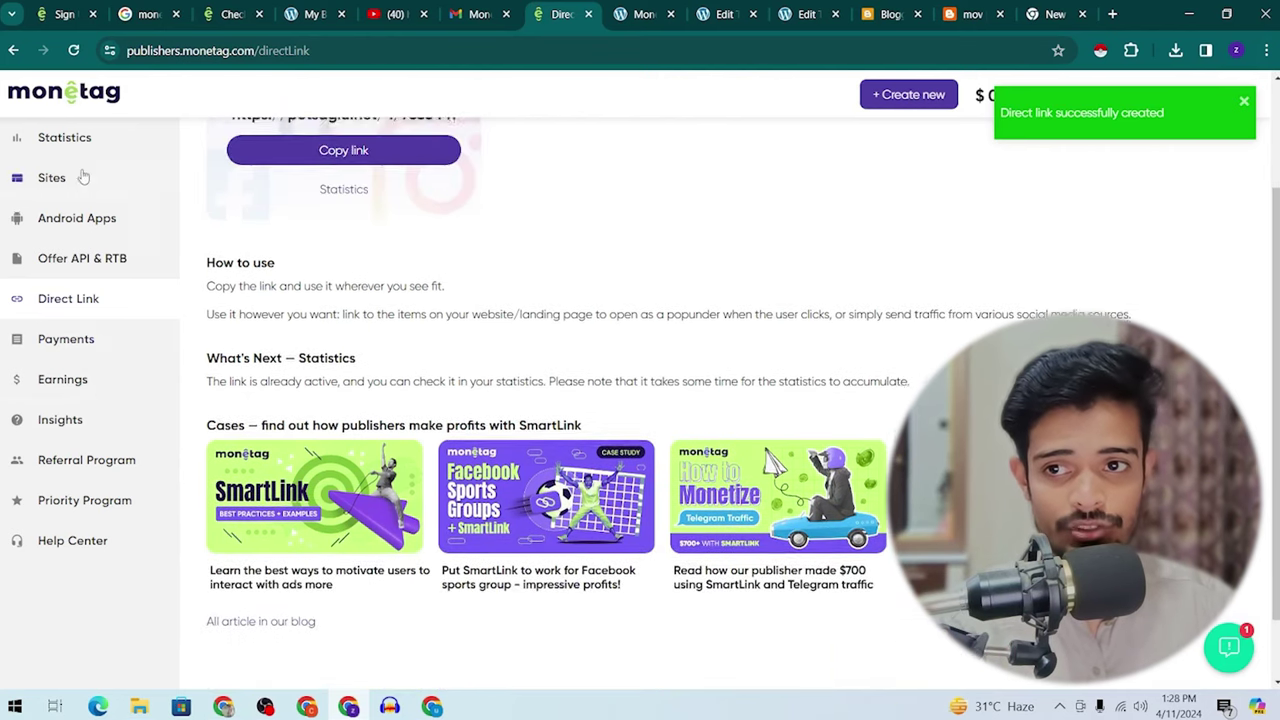
pyautogui.scroll(2, 84, 177)
# Browse Monetag Statistics and Android Apps, ending on the sites list showing the direct placement's 1 zone
pyautogui.click(62, 137)
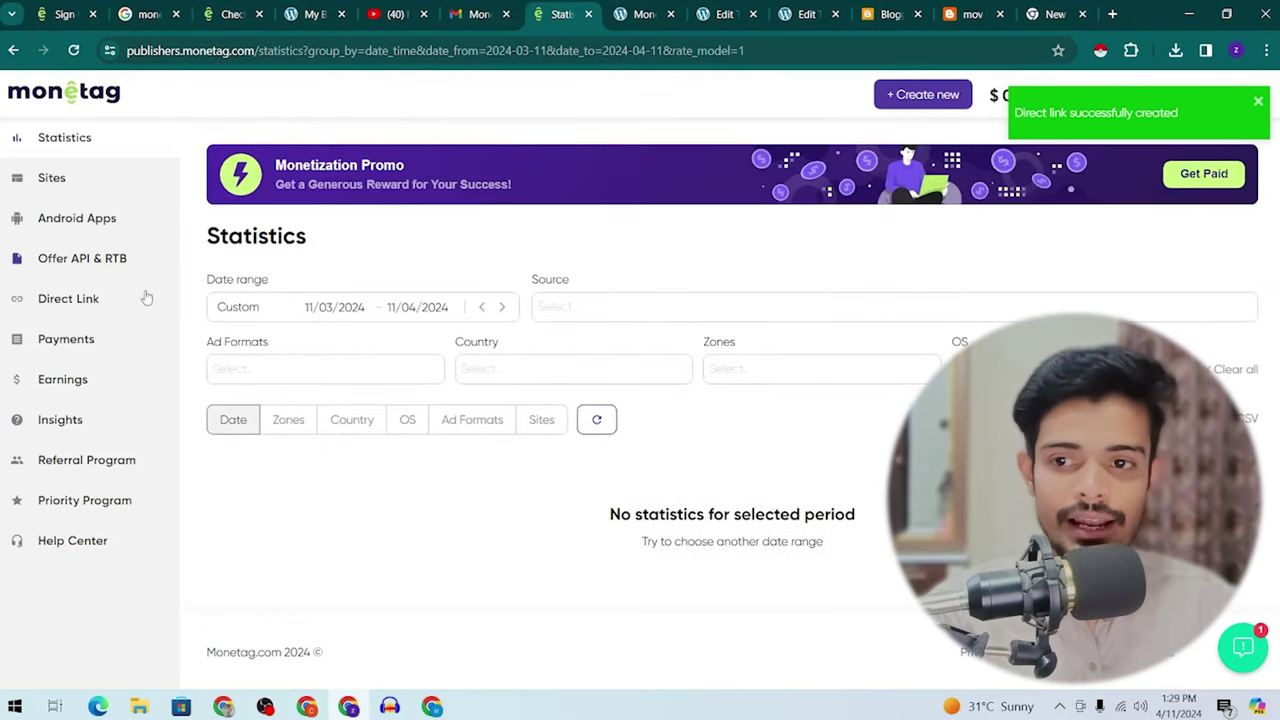
pyautogui.click(100, 298)
pyautogui.click(80, 177)
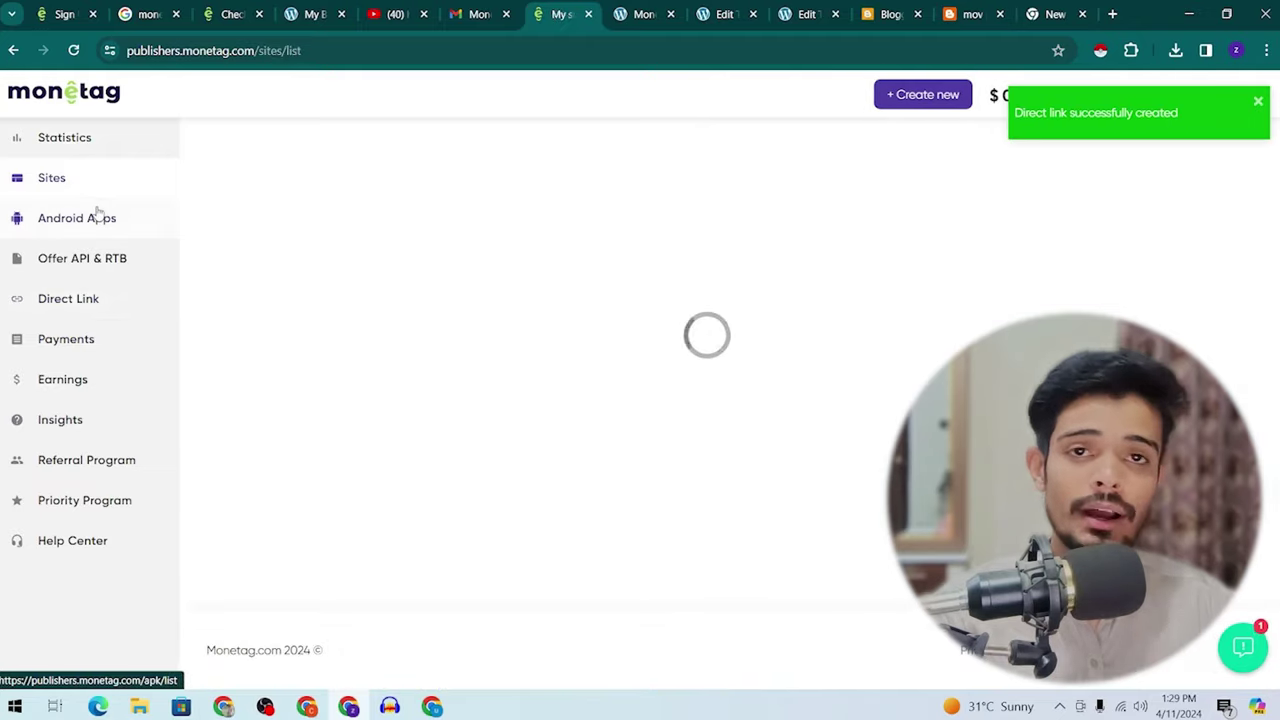
pyautogui.click(98, 215)
pyautogui.scroll(-2, 316, 349)
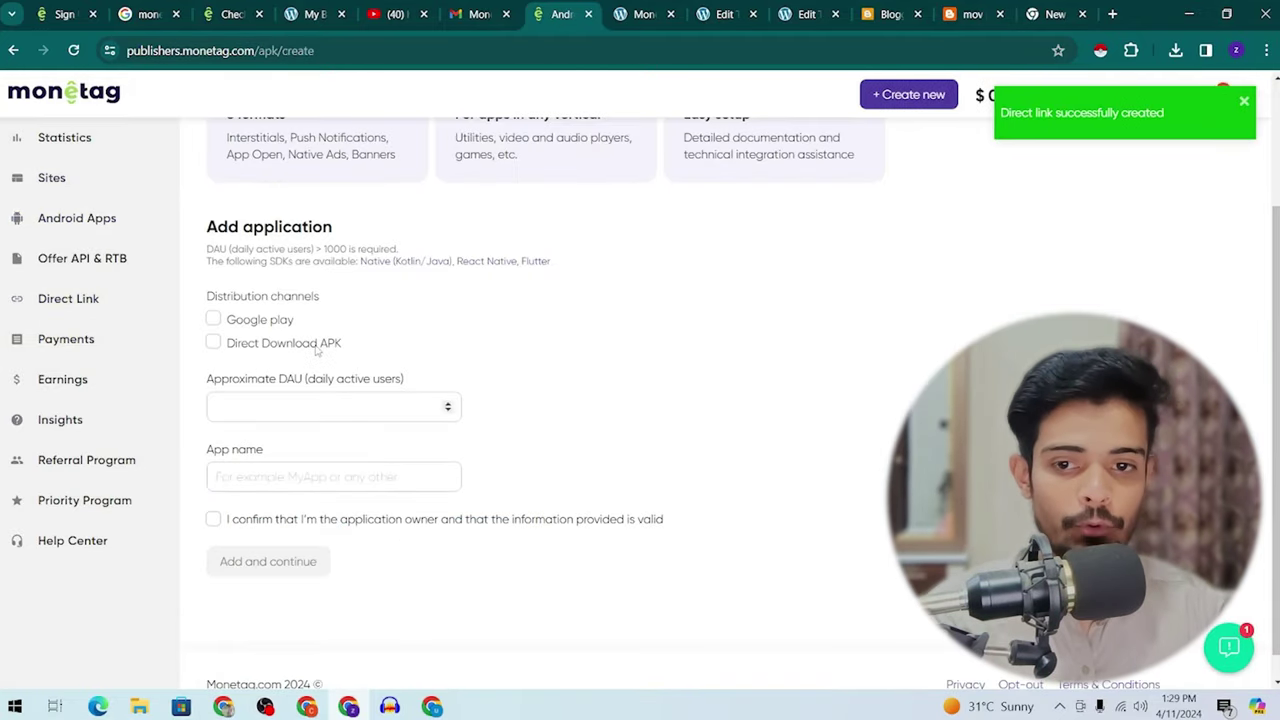
pyautogui.scroll(-1, 310, 420)
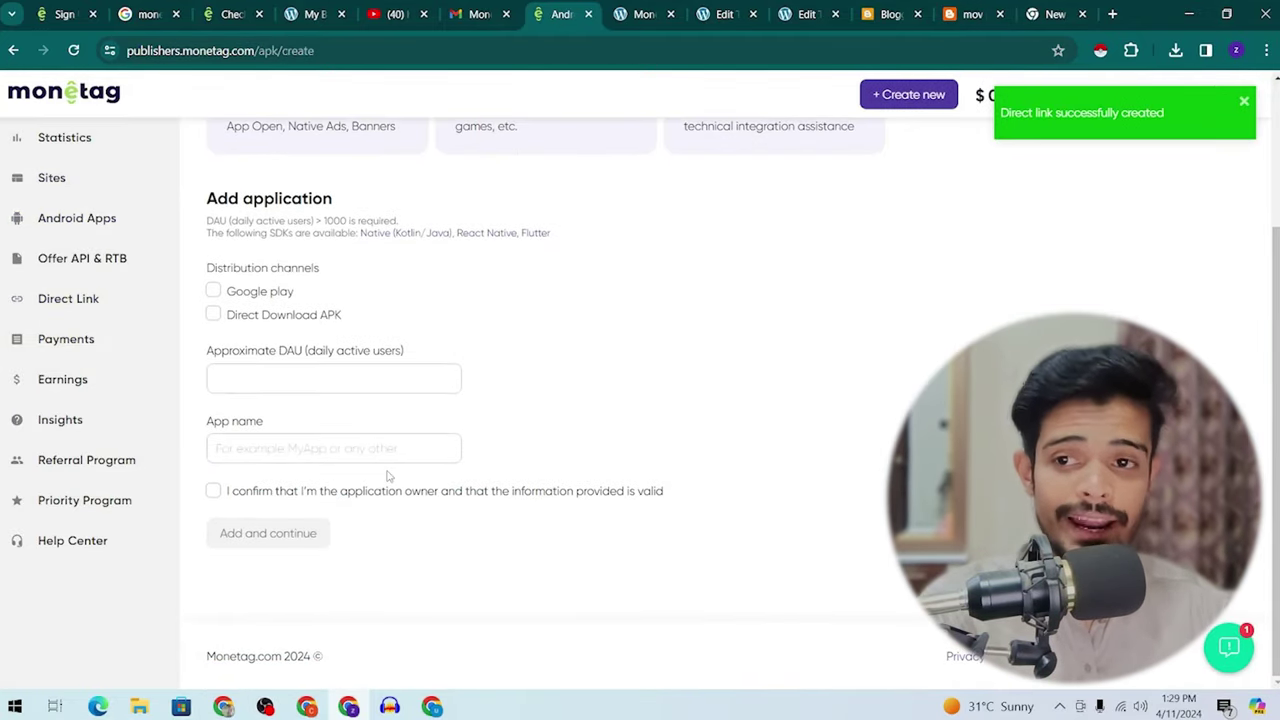
pyautogui.scroll(2, 388, 476)
pyautogui.scroll(-1, 210, 375)
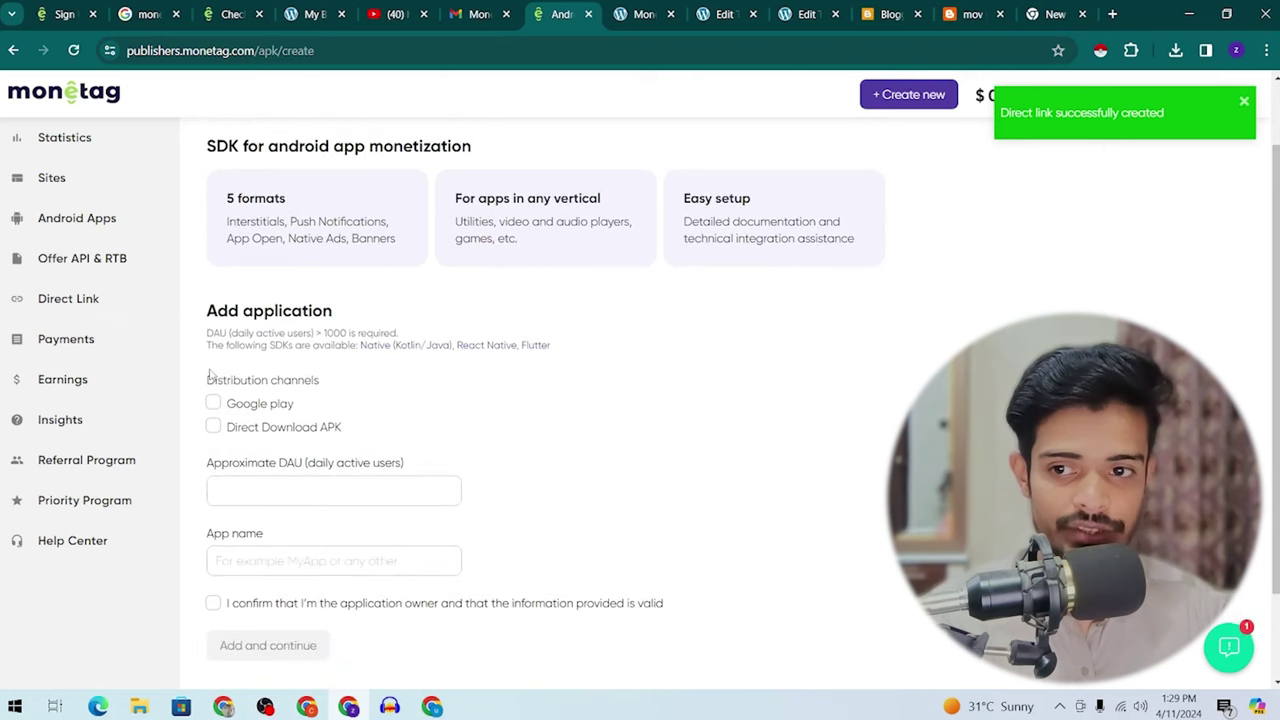
pyautogui.click(104, 300)
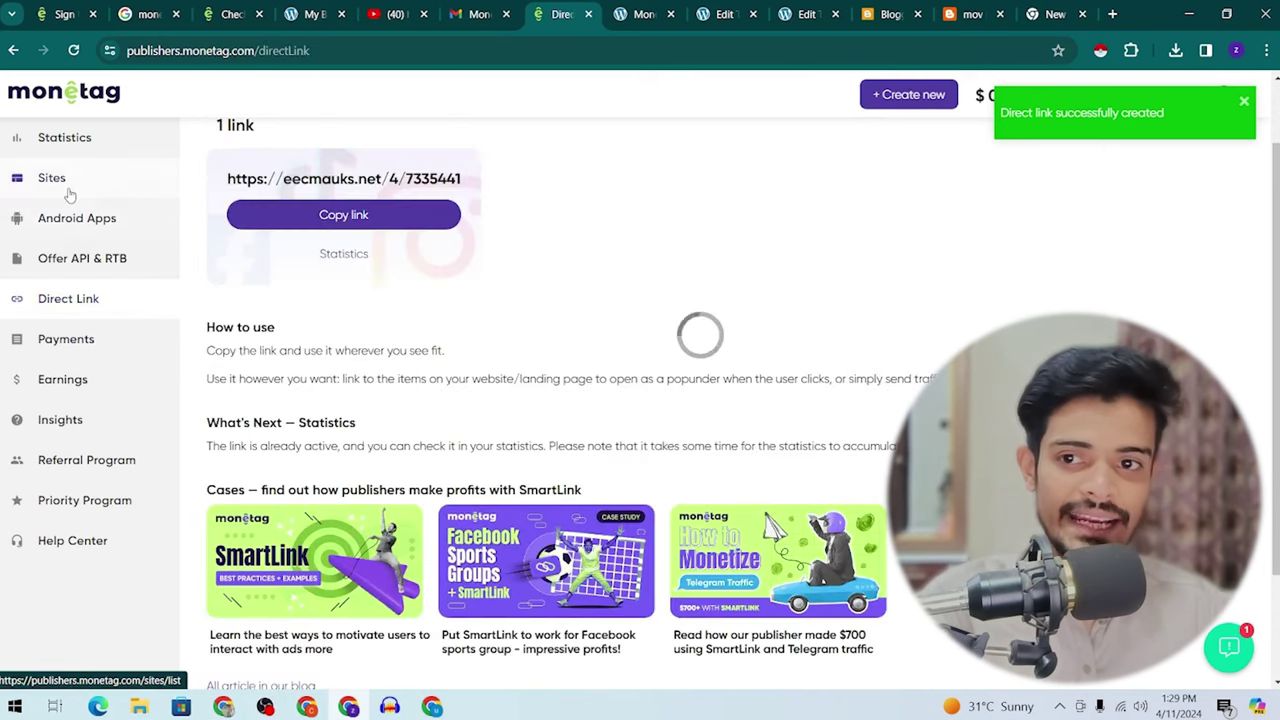
pyautogui.click(172, 178)
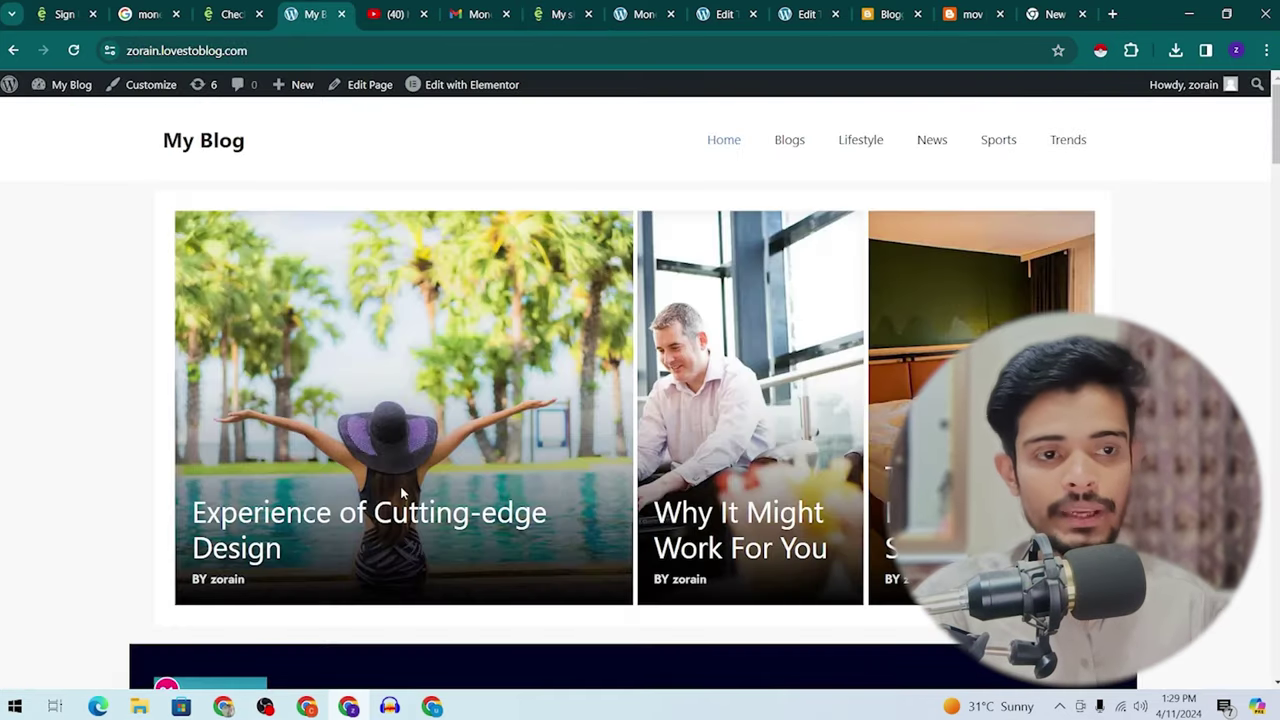
# Read through the 'Why It Might Work For You' blog post, then switch to the Pinterest Create Pin tab
pyautogui.scroll(-3, 401, 487)
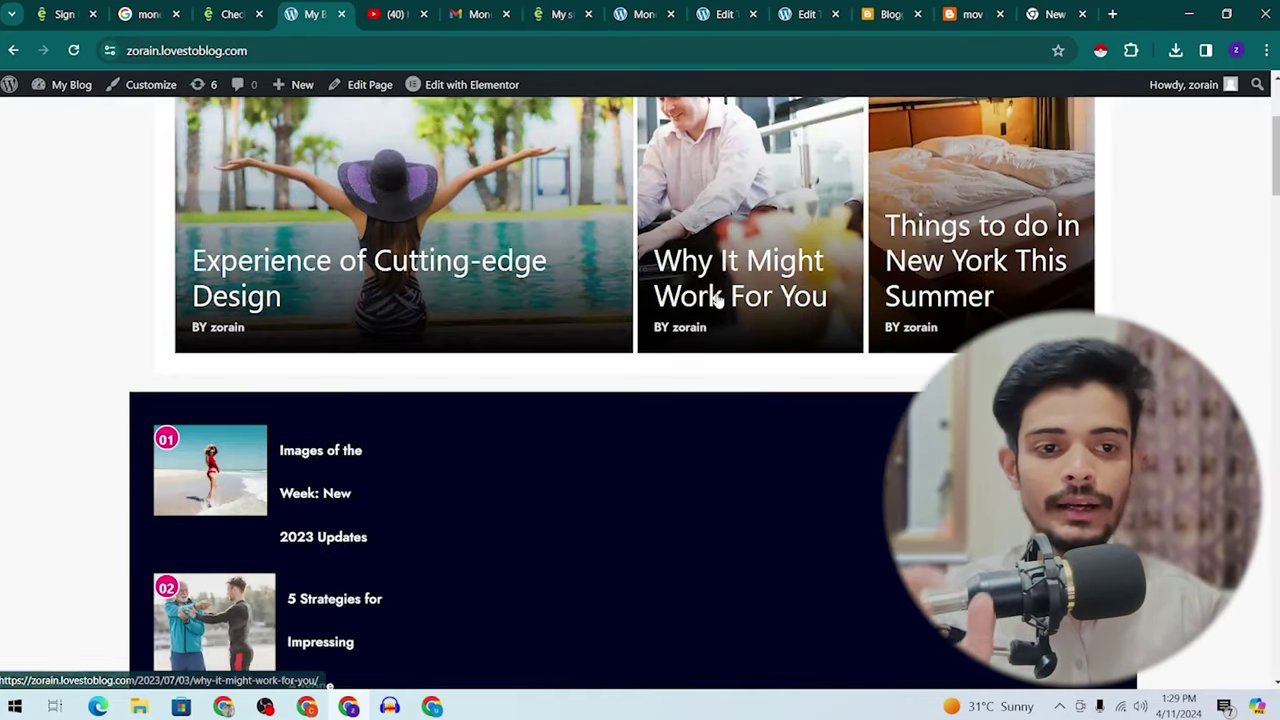
pyautogui.click(717, 300)
pyautogui.scroll(-5, 369, 438)
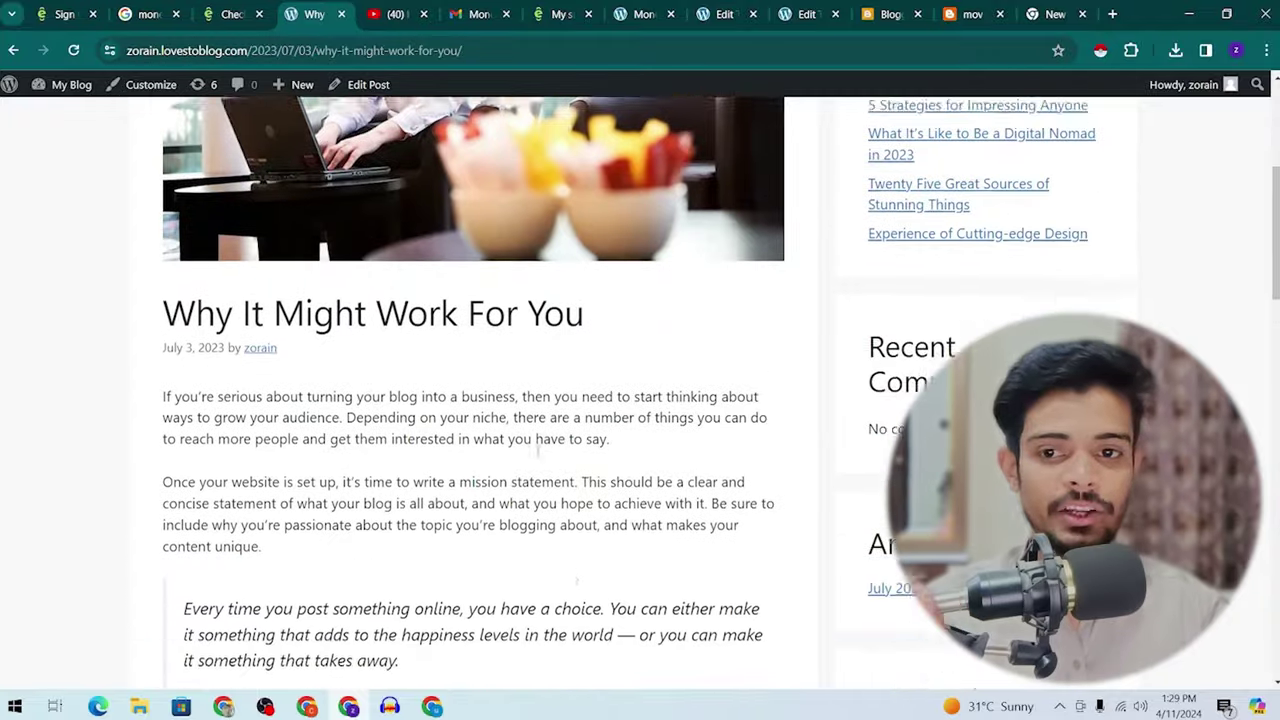
pyautogui.scroll(1, 369, 438)
pyautogui.scroll(3, 689, 303)
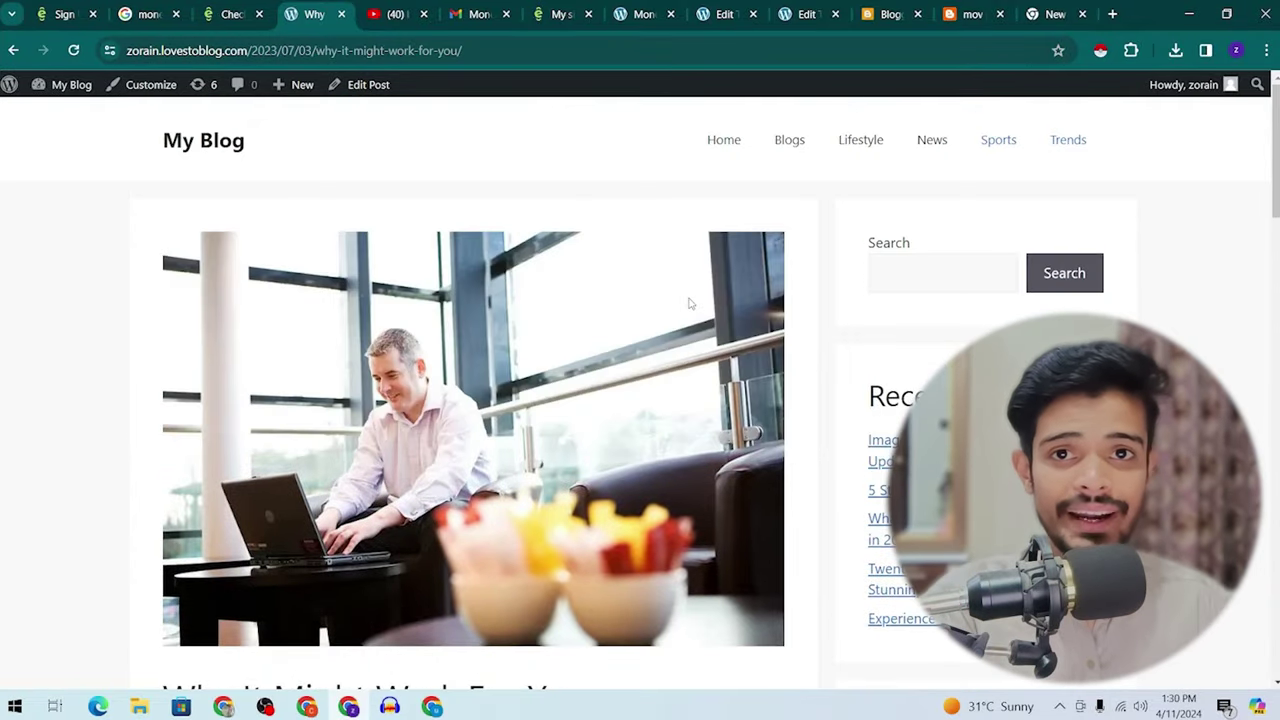
pyautogui.scroll(-4, 689, 303)
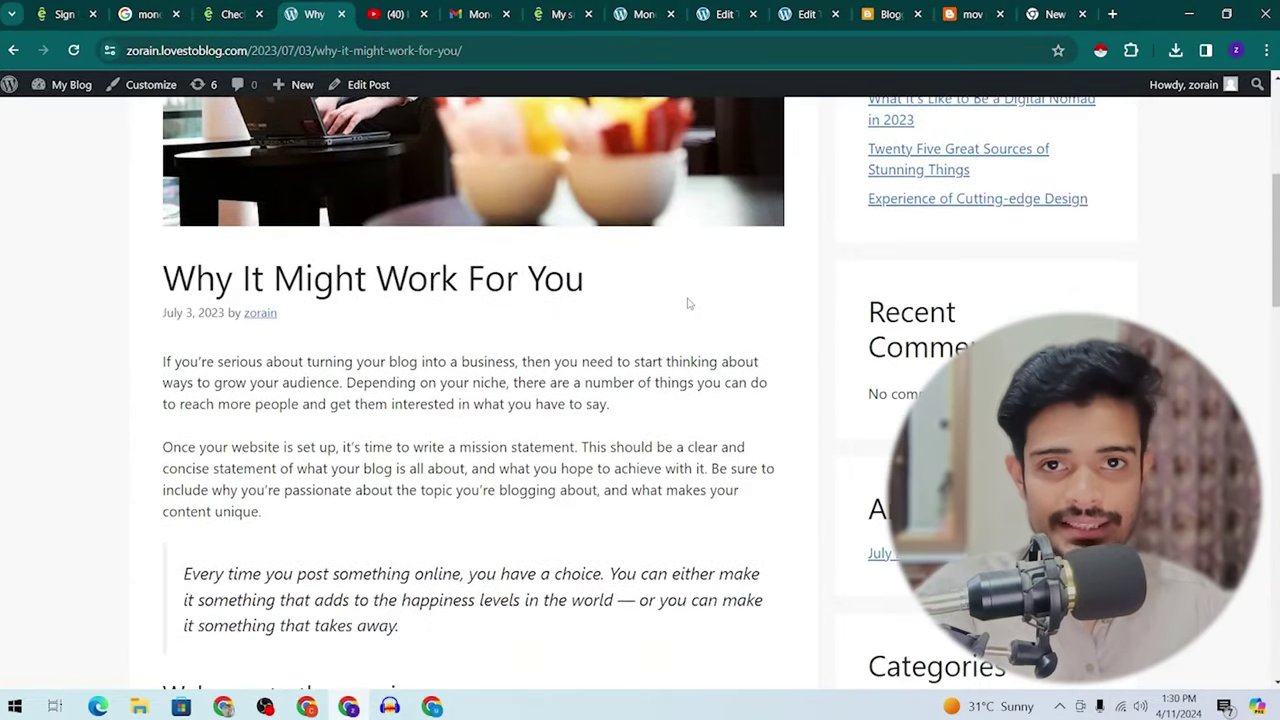
pyautogui.click(1096, 10)
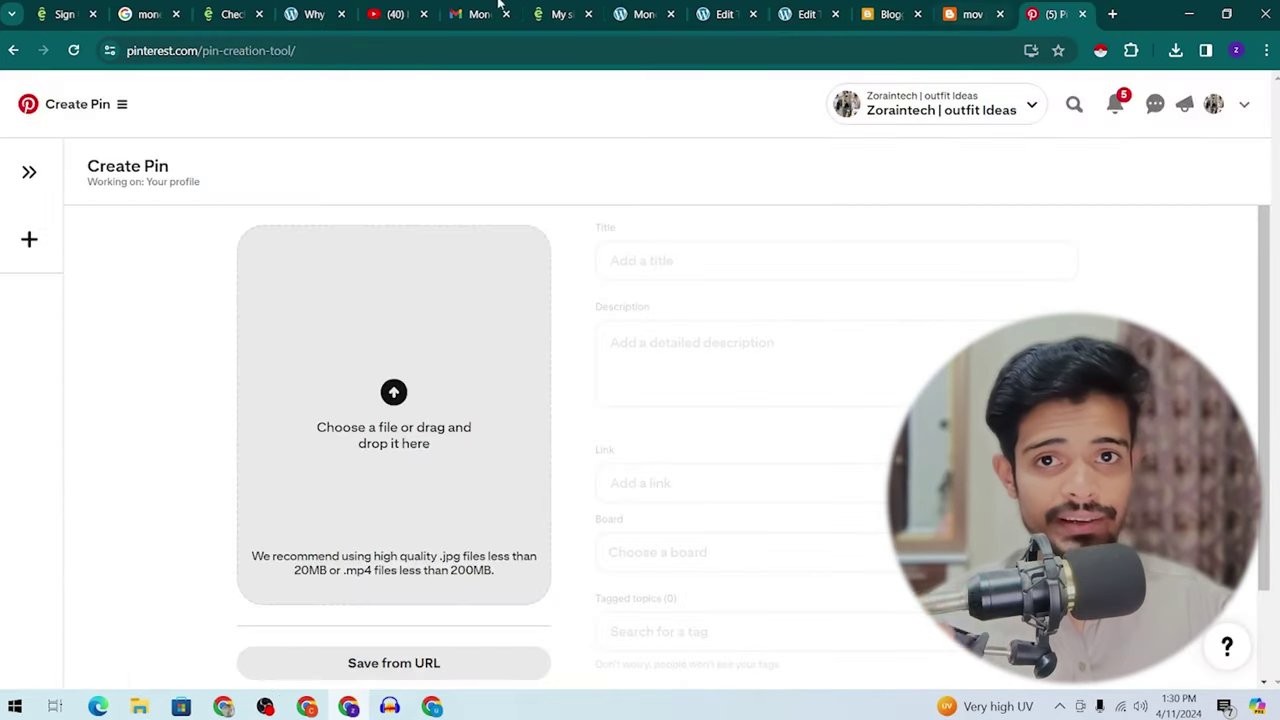
# After a glance at the YouTube tab, open Pinterest Trends from the business tools menu
pyautogui.click(400, 12)
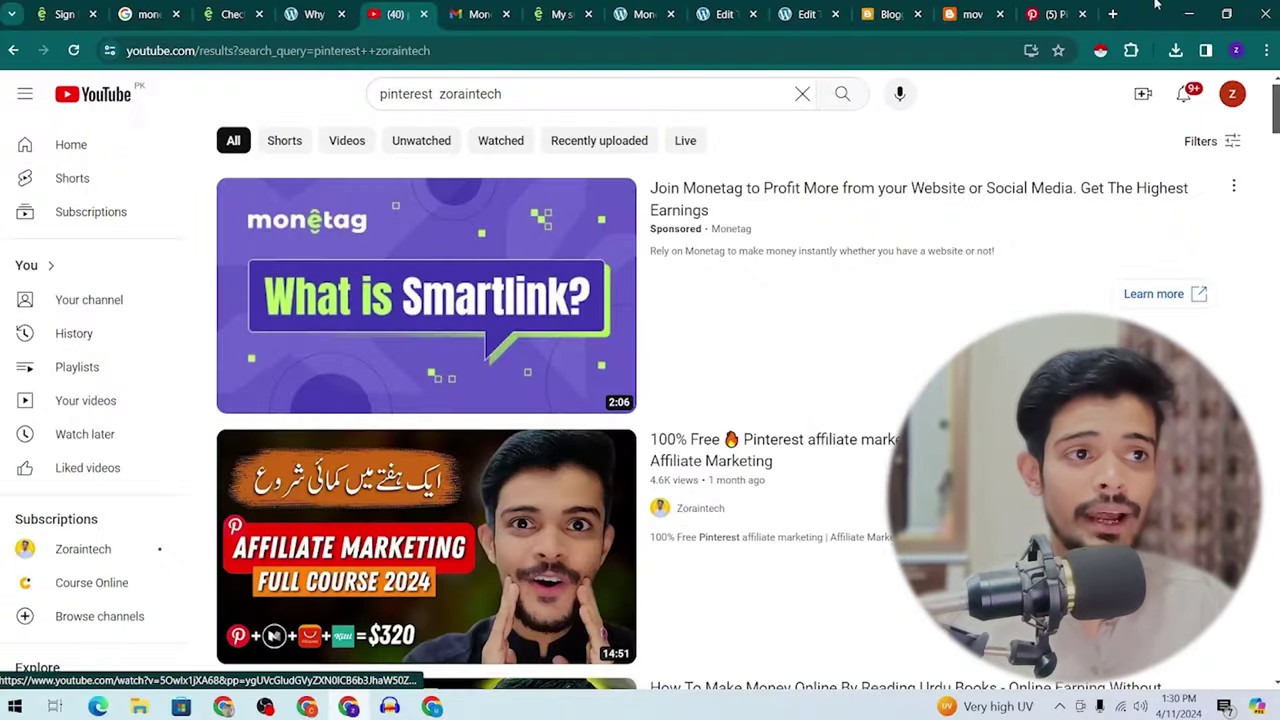
pyautogui.click(1058, 12)
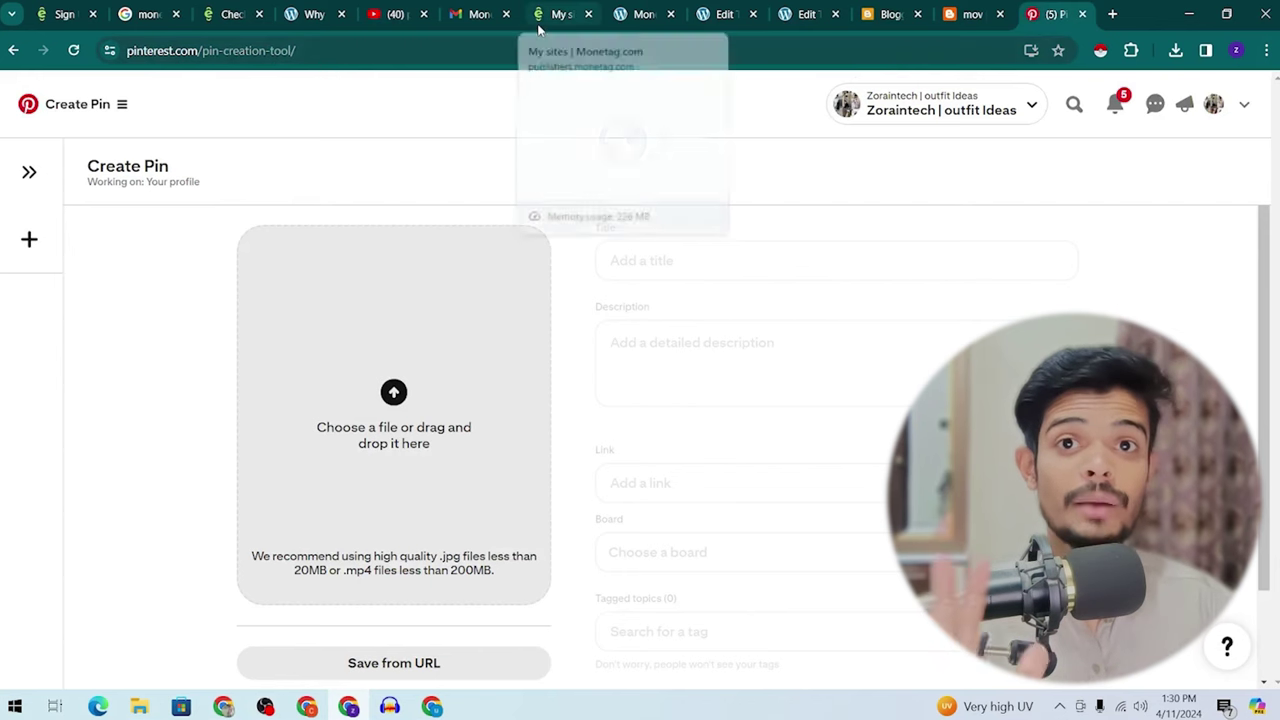
pyautogui.click(118, 112)
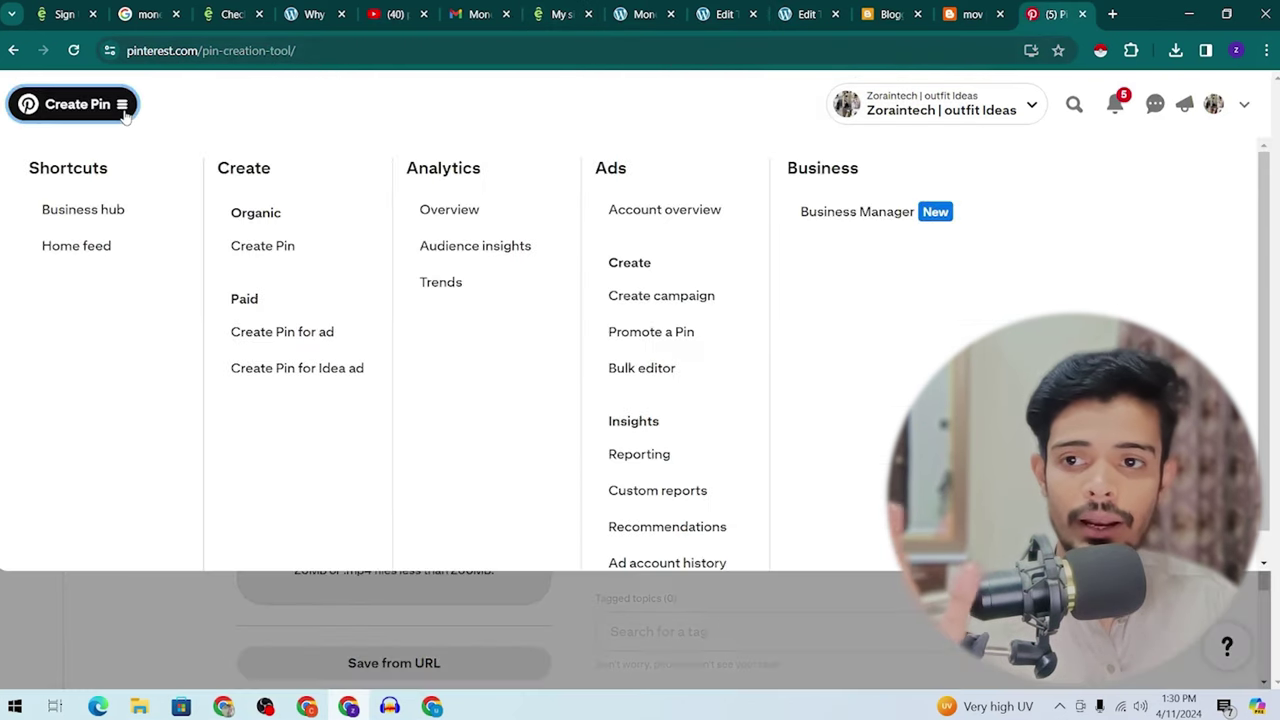
pyautogui.click(425, 283)
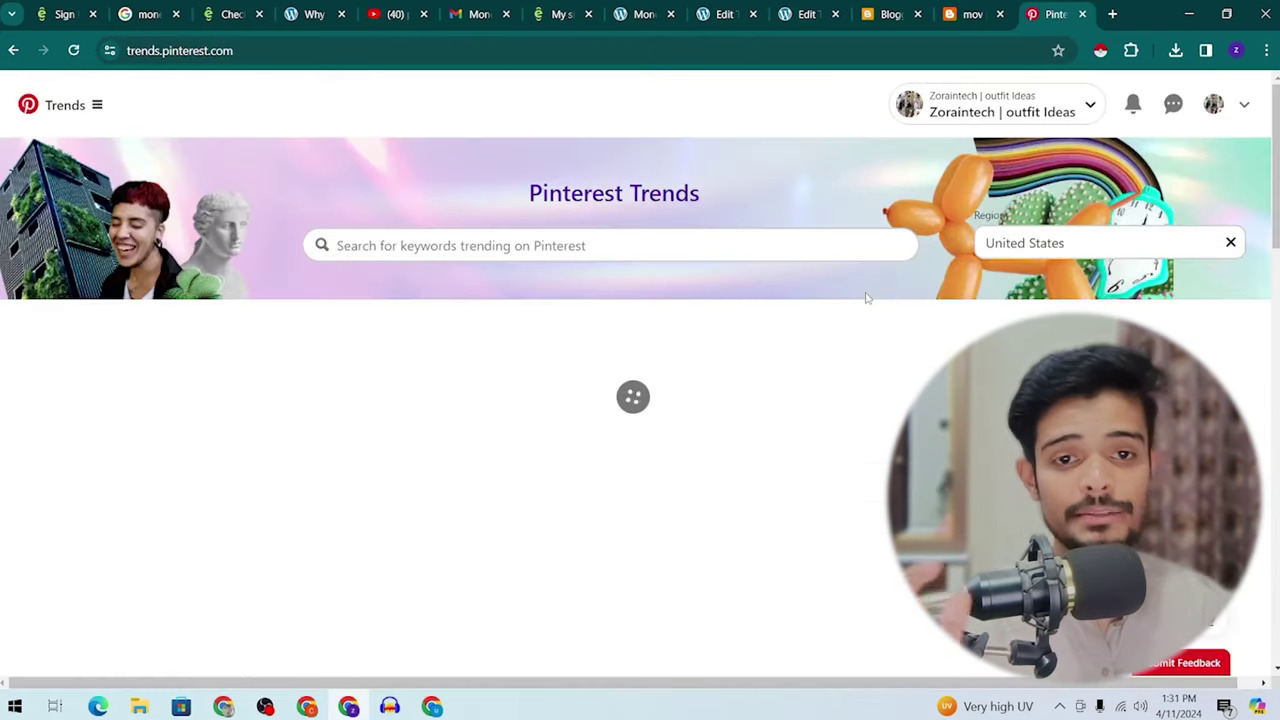
# Browse the trending keywords and open the 'spring outfit' trend details
pyautogui.click(757, 254)
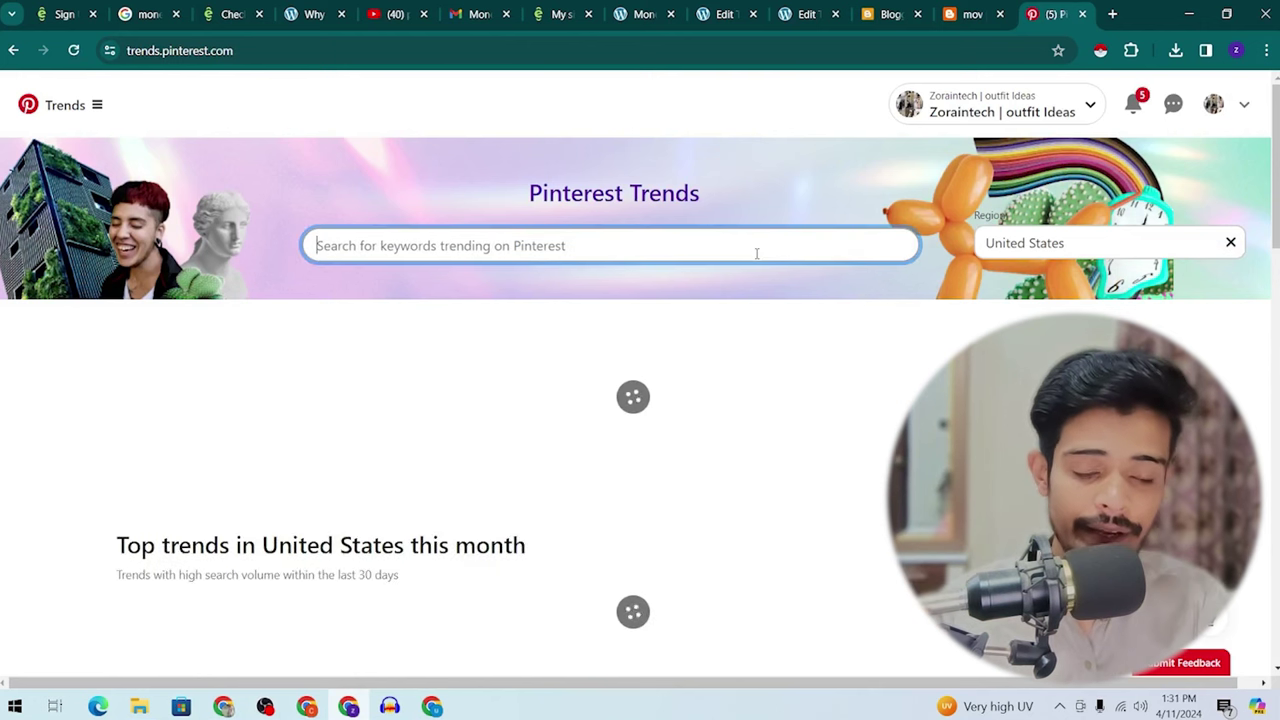
pyautogui.scroll(-5, 757, 254)
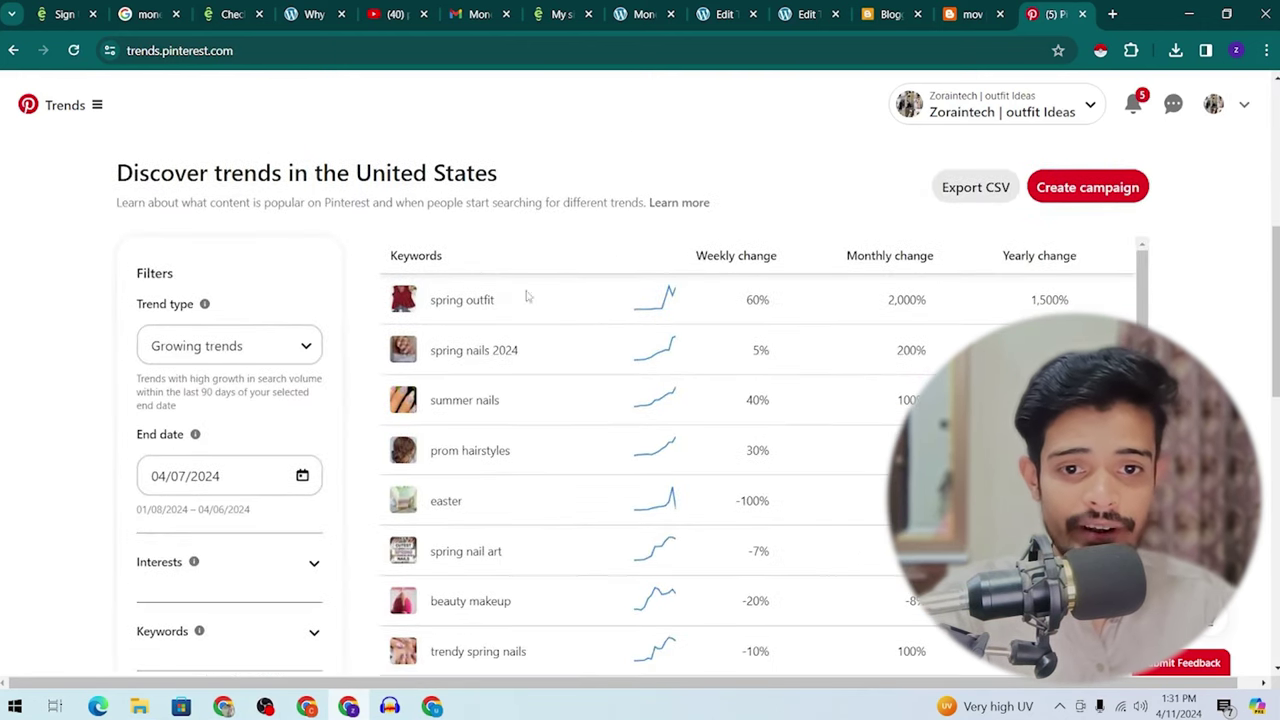
pyautogui.scroll(1, 450, 306)
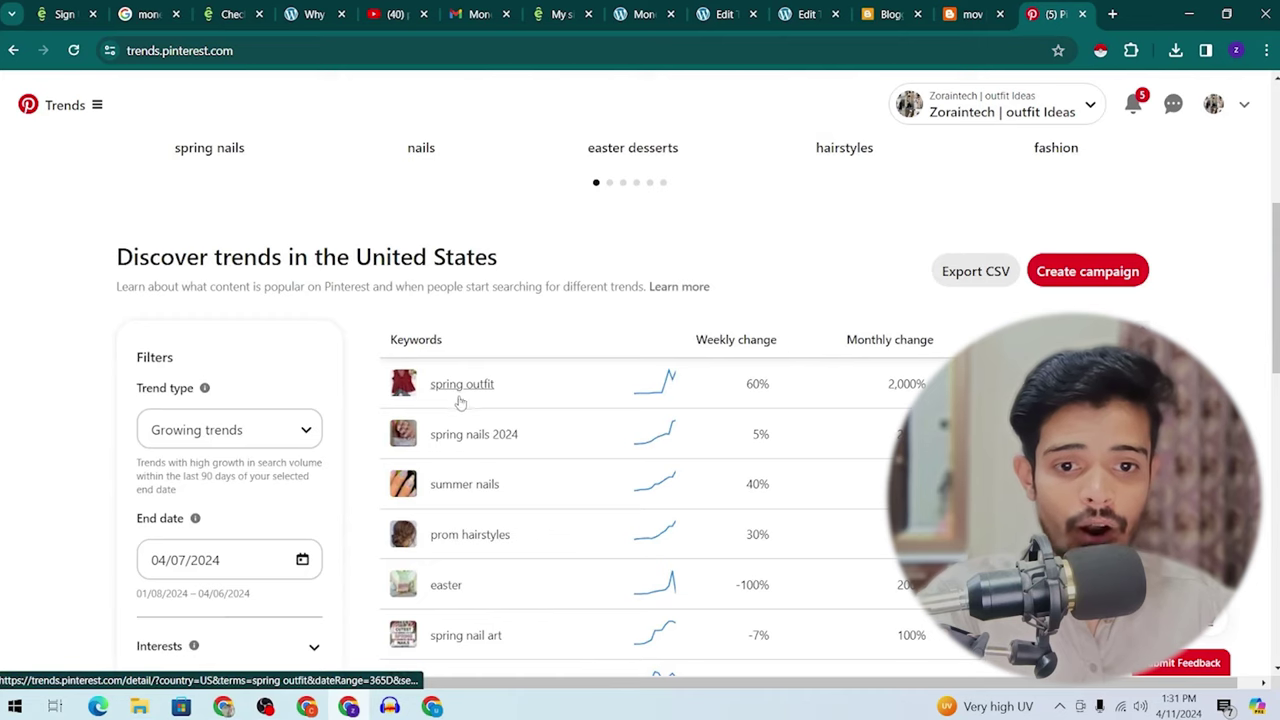
pyautogui.click(462, 390)
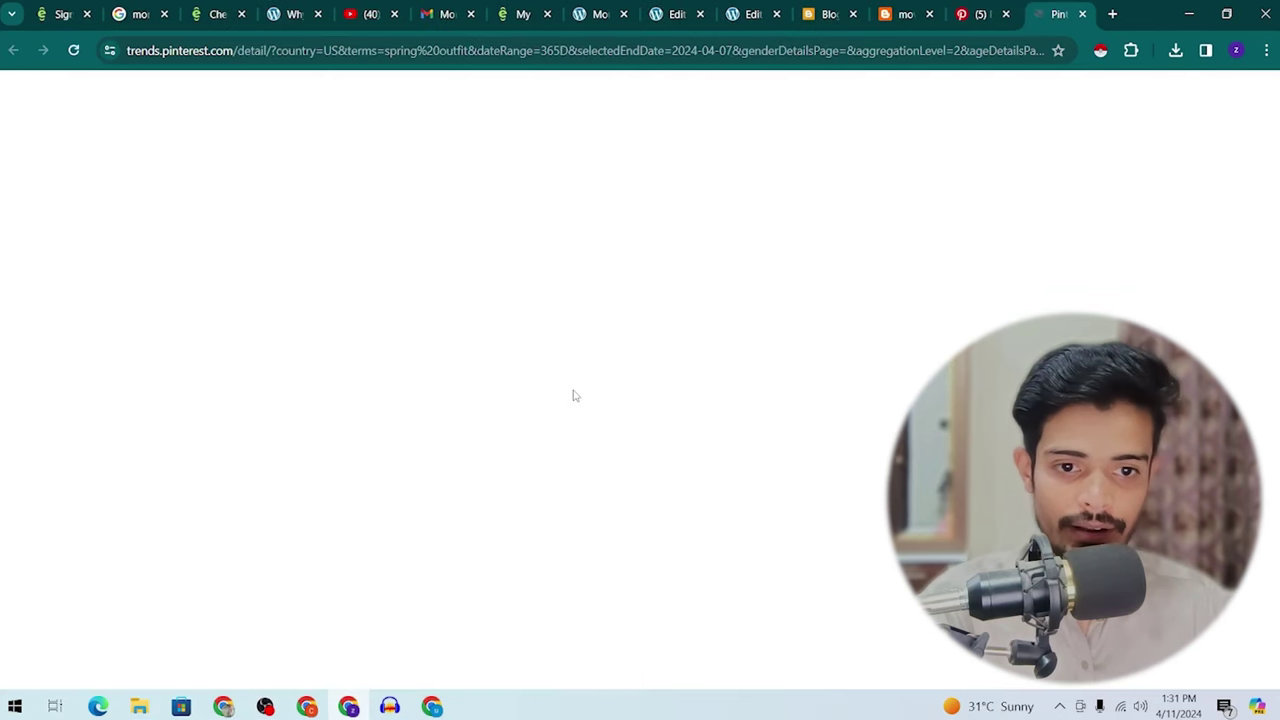
# Review spring outfit's interest over time, related trends, demographics and popular Pins
pyautogui.scroll(-2, 366, 250)
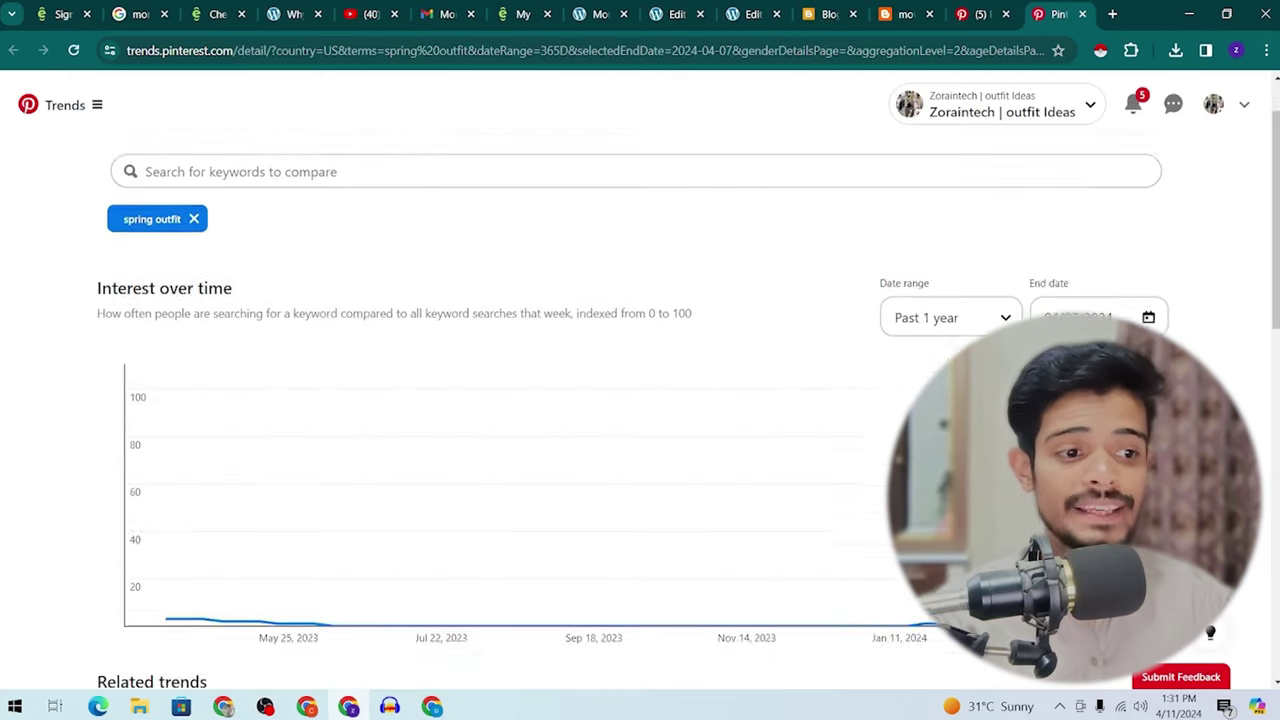
pyautogui.click(830, 14)
pyautogui.click(770, 12)
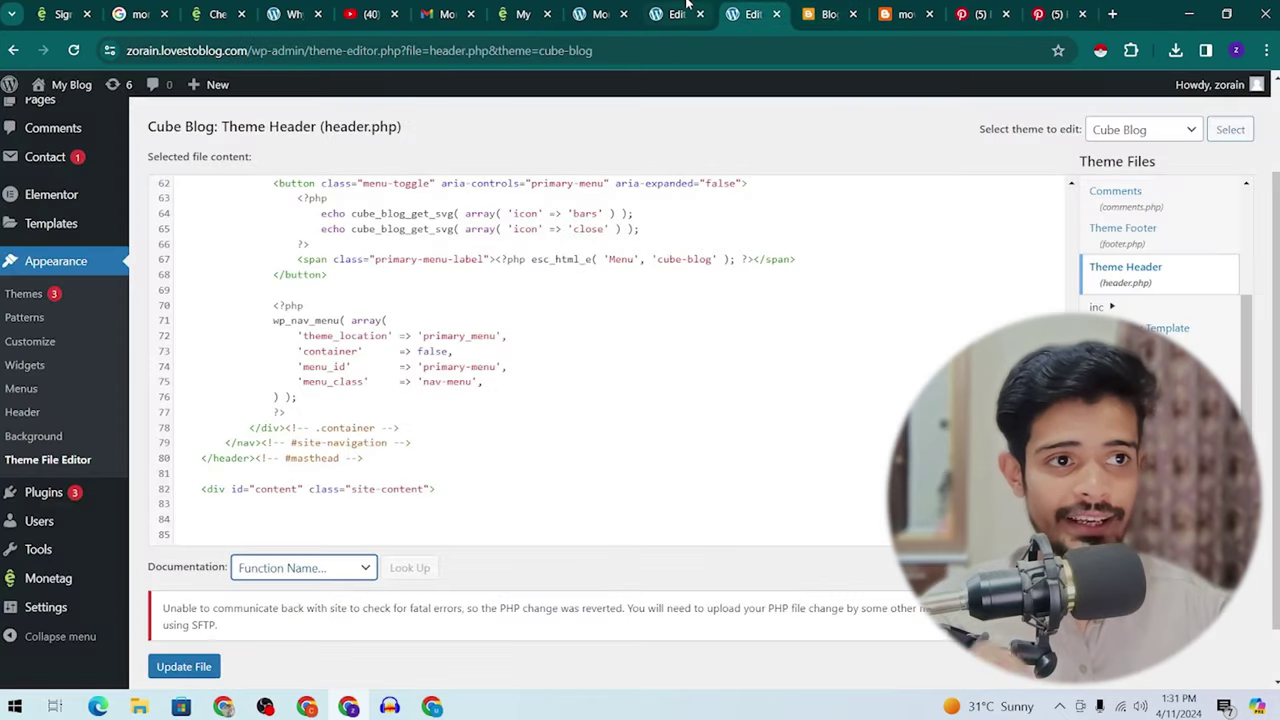
pyautogui.click(1050, 14)
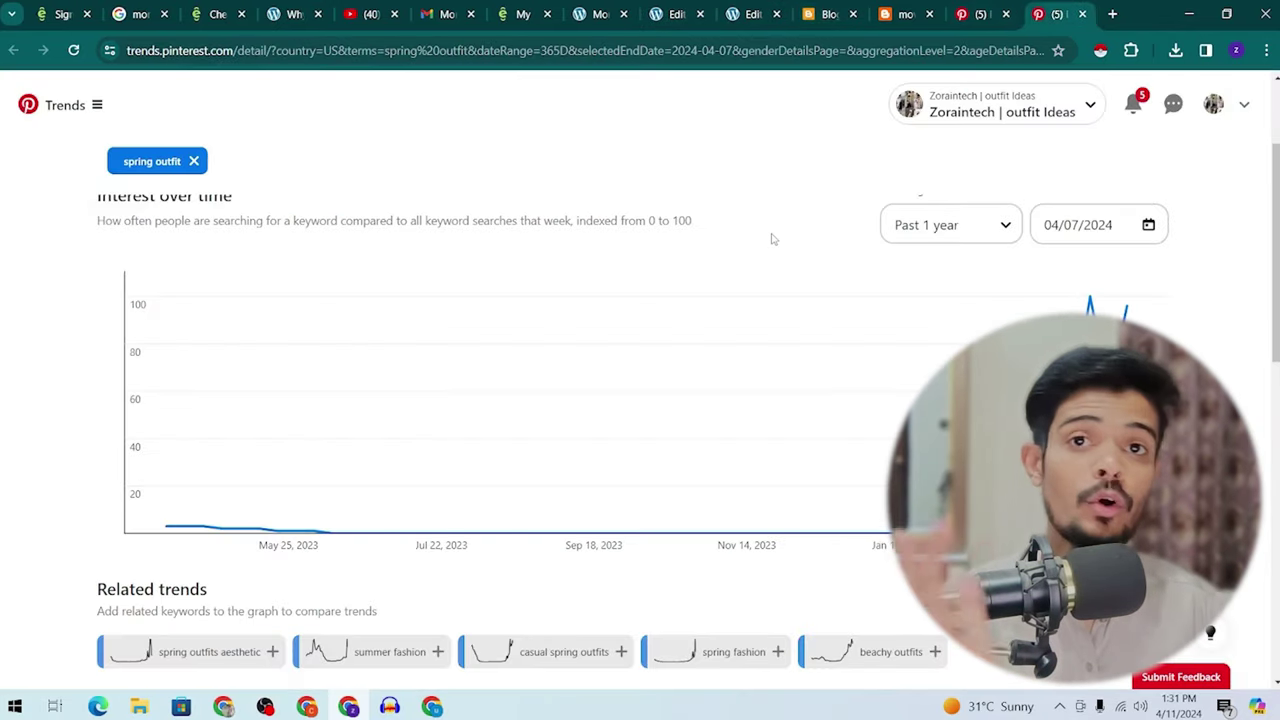
pyautogui.scroll(-3, 771, 240)
pyautogui.scroll(2, 799, 355)
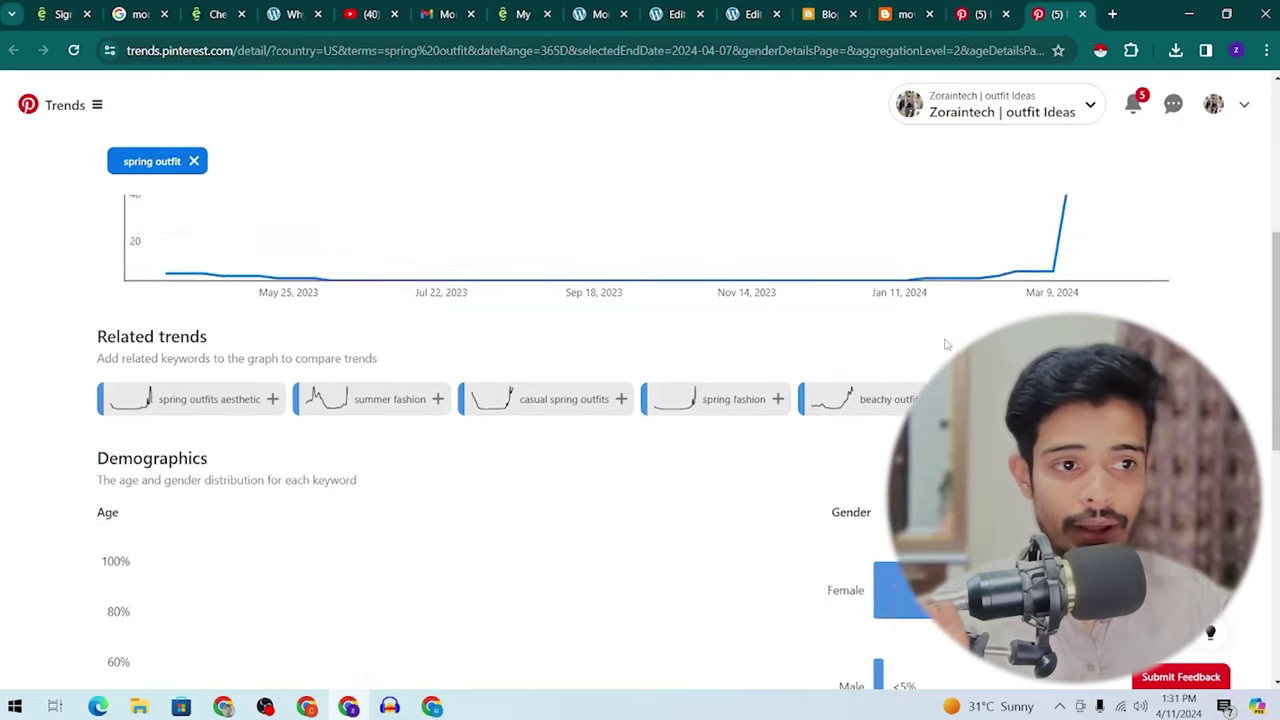
pyautogui.scroll(-6, 780, 257)
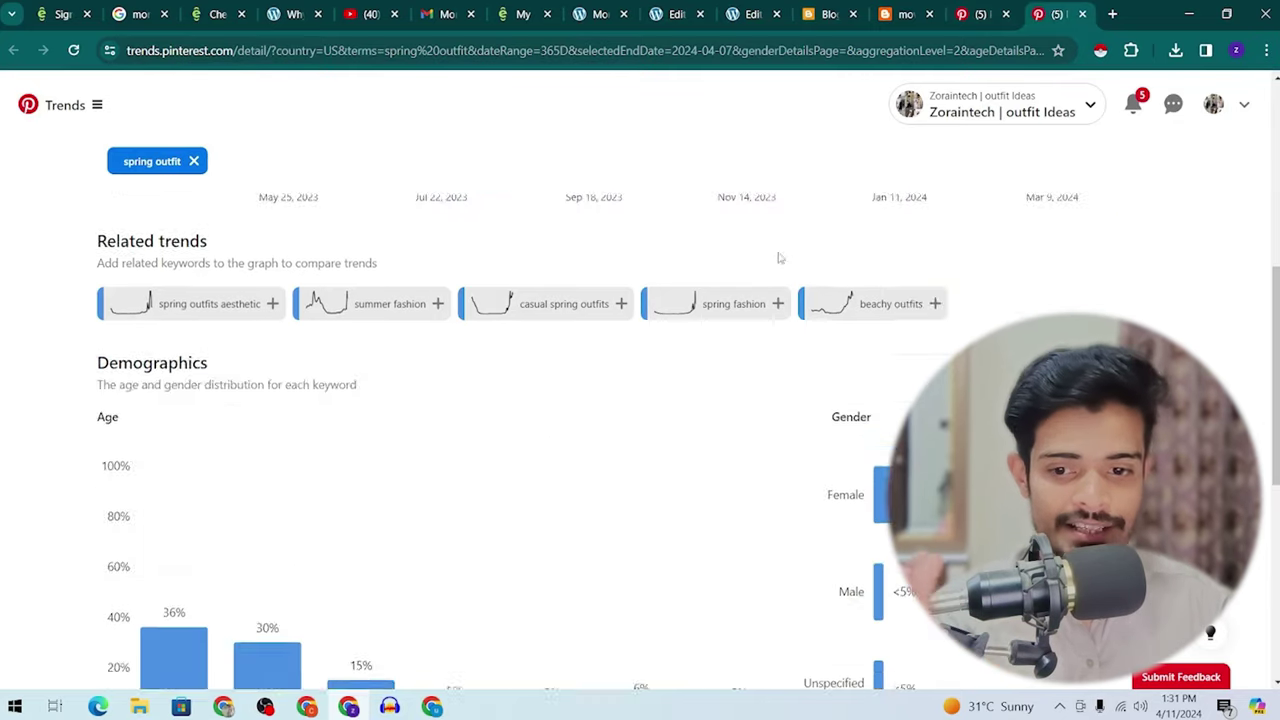
pyautogui.scroll(-1, 790, 460)
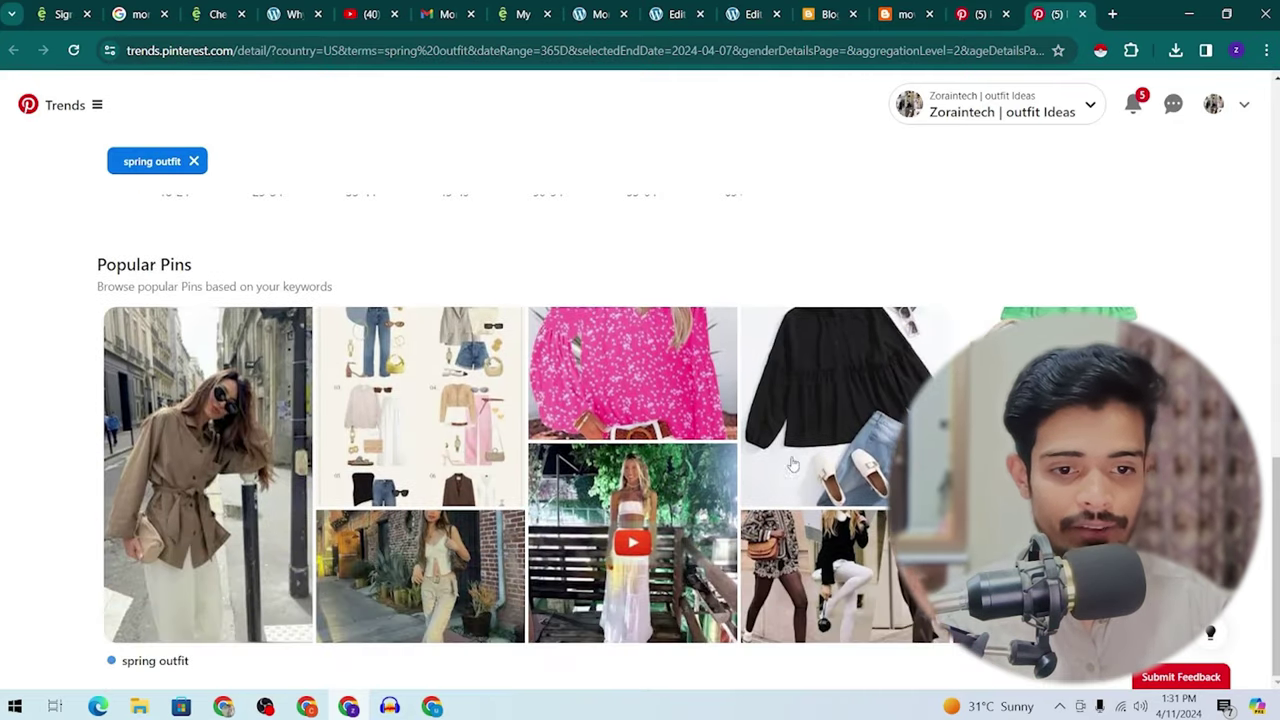
pyautogui.scroll(6, 790, 460)
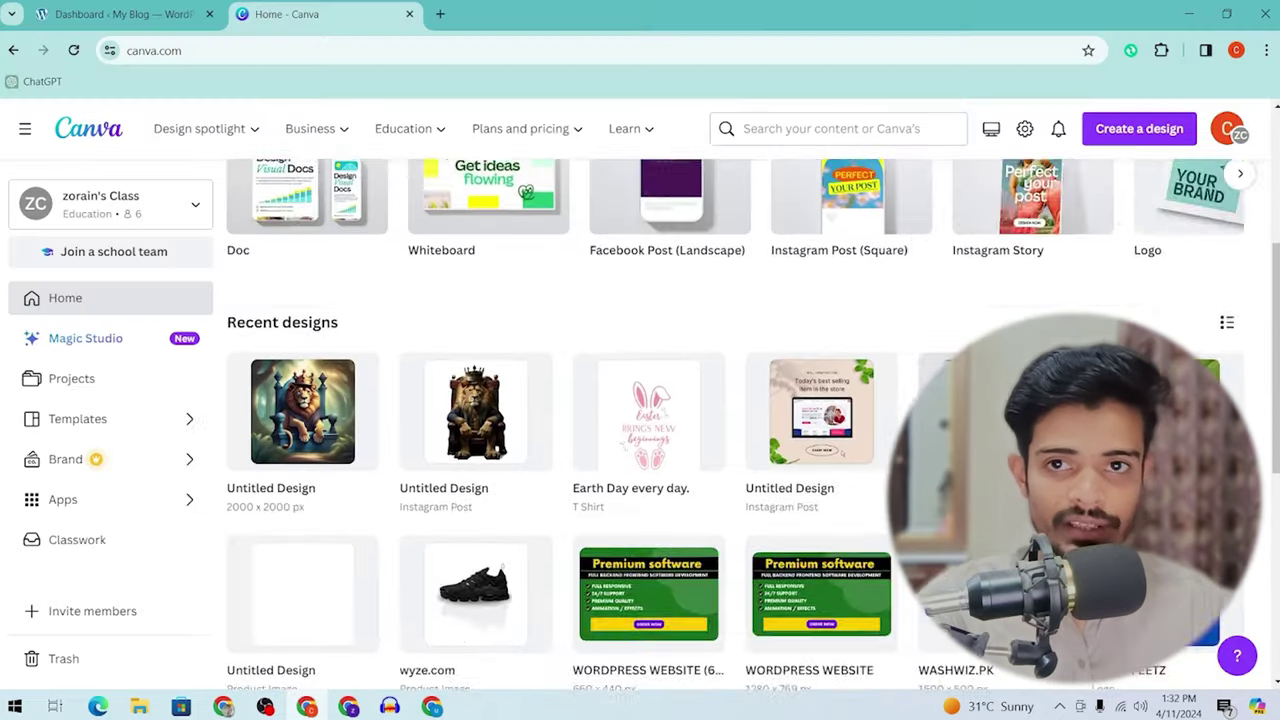
# Search Canva's design types and choose Pinterest Pin (1000 × 1500 px)
pyautogui.scroll(3, 733, 175)
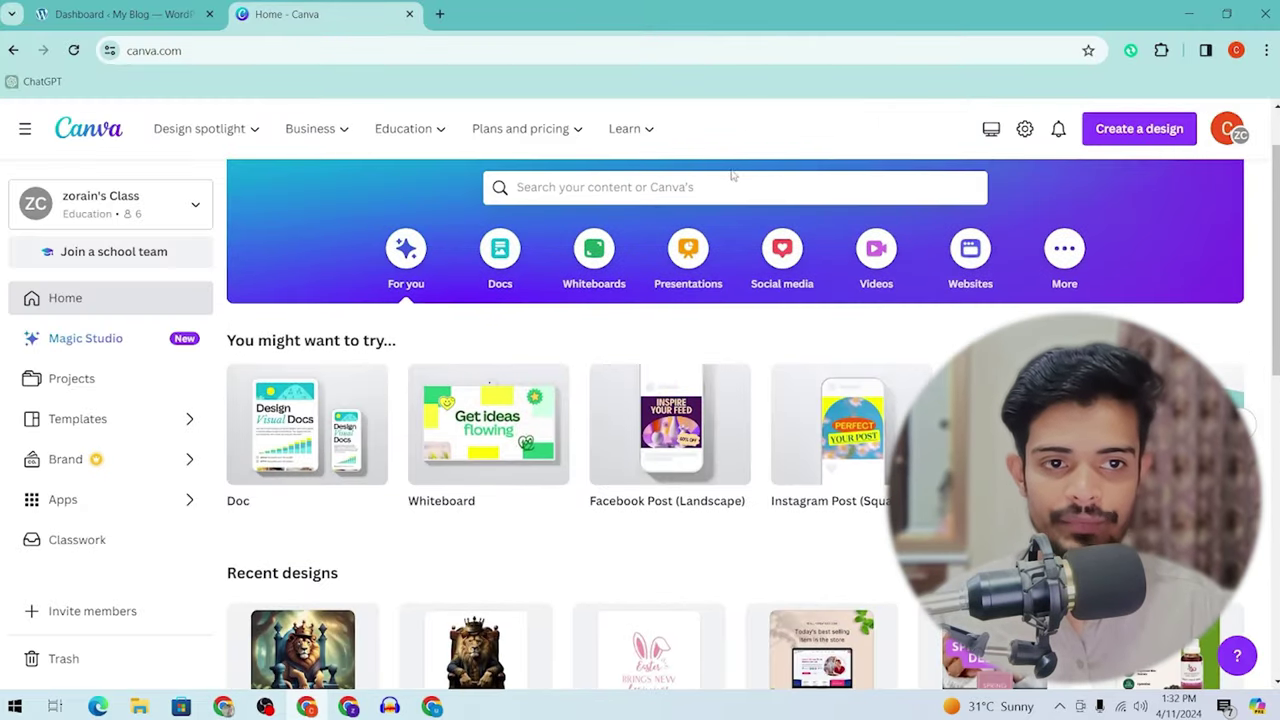
pyautogui.click(730, 186)
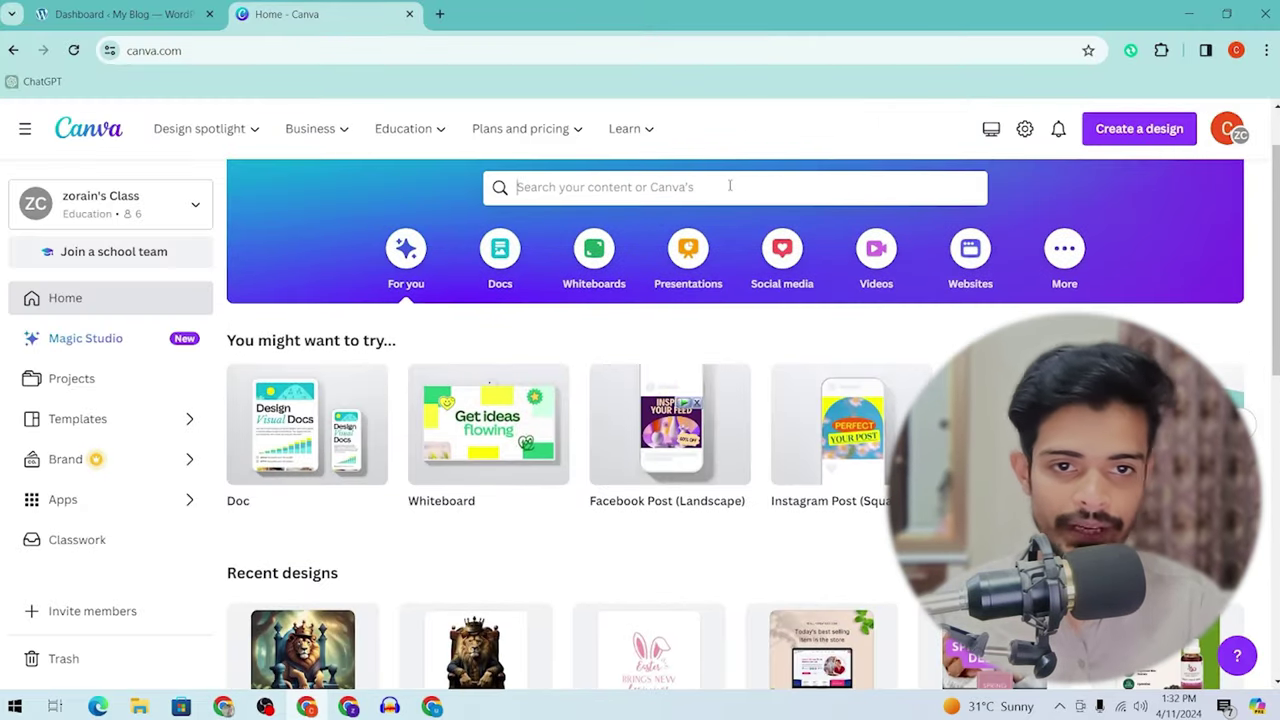
pyautogui.write('o')
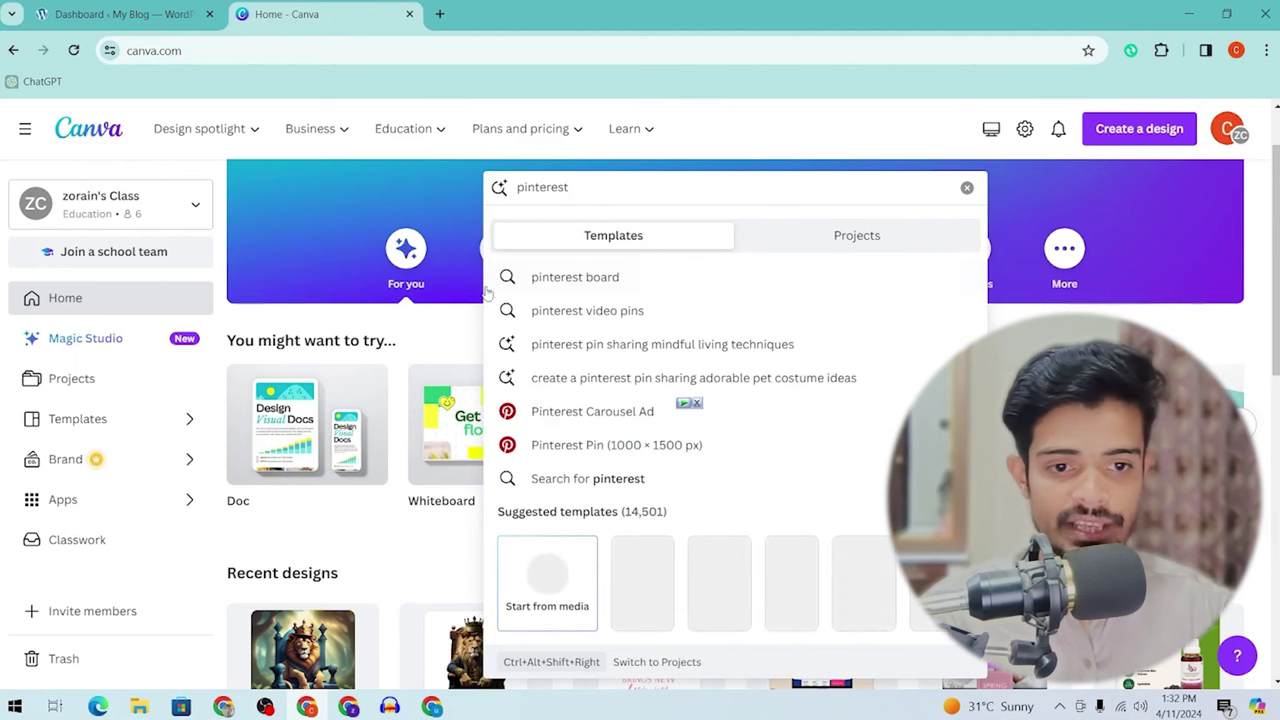
pyautogui.click(590, 445)
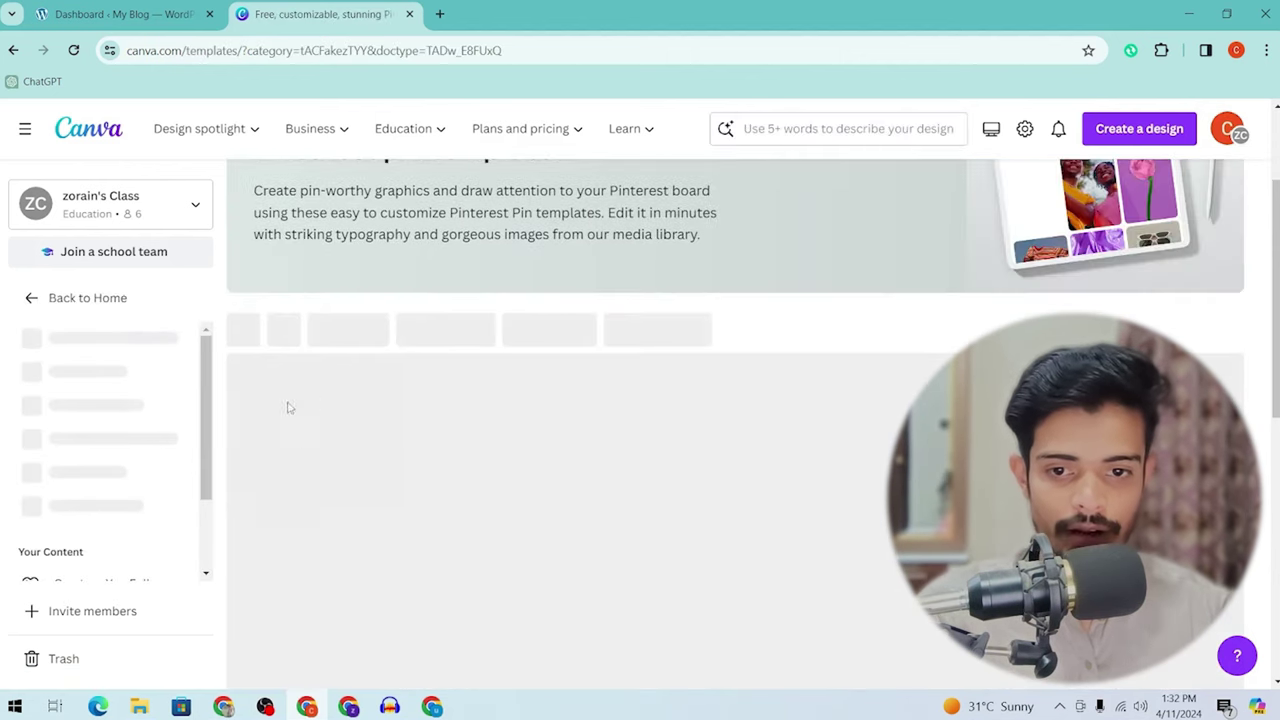
# Create a blank Pinterest Pin design and switch to its new tab
pyautogui.scroll(-1, 260, 395)
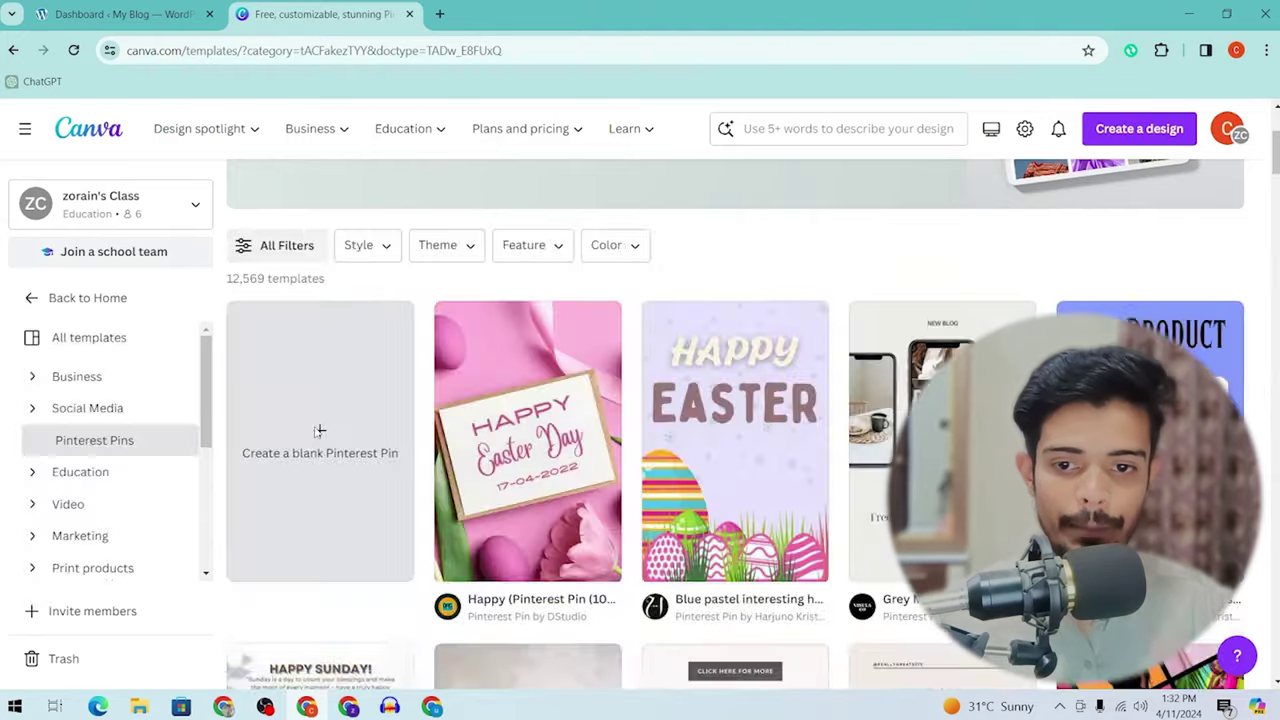
pyautogui.click(320, 430)
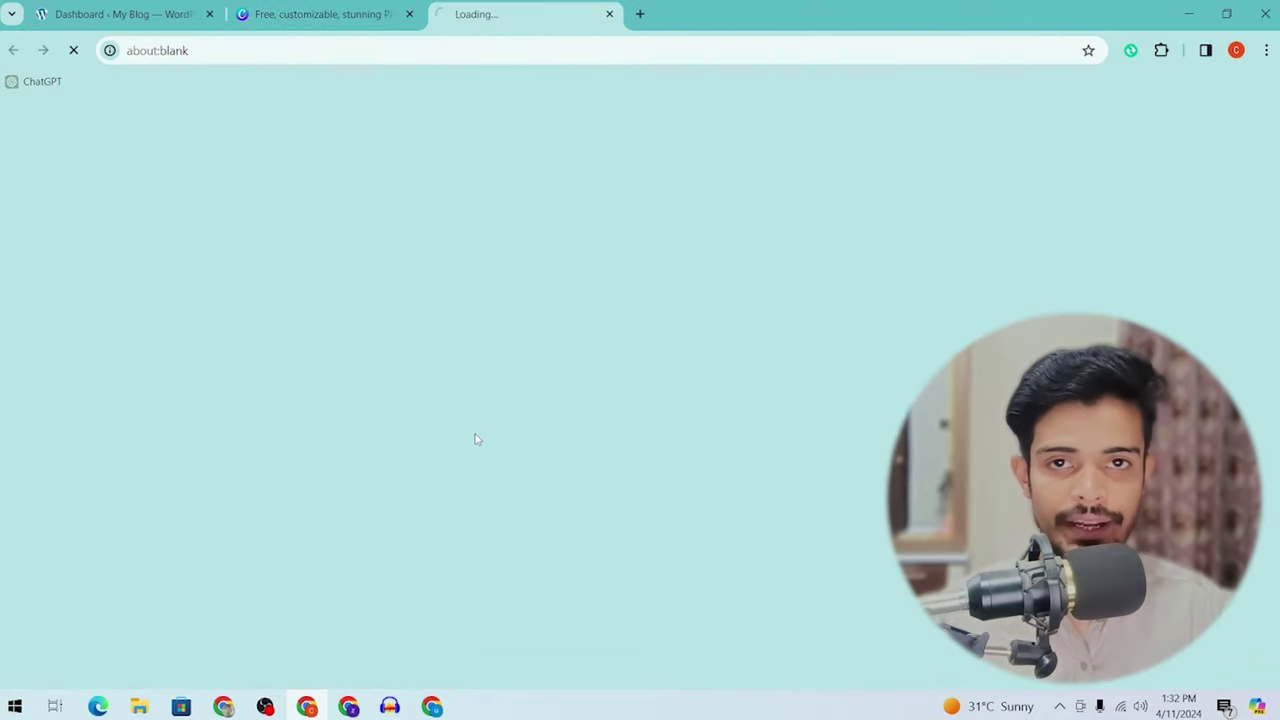
pyautogui.hotkey('ctrl', 'shift', 'Tab')
pyautogui.scroll(-5, 857, 370)
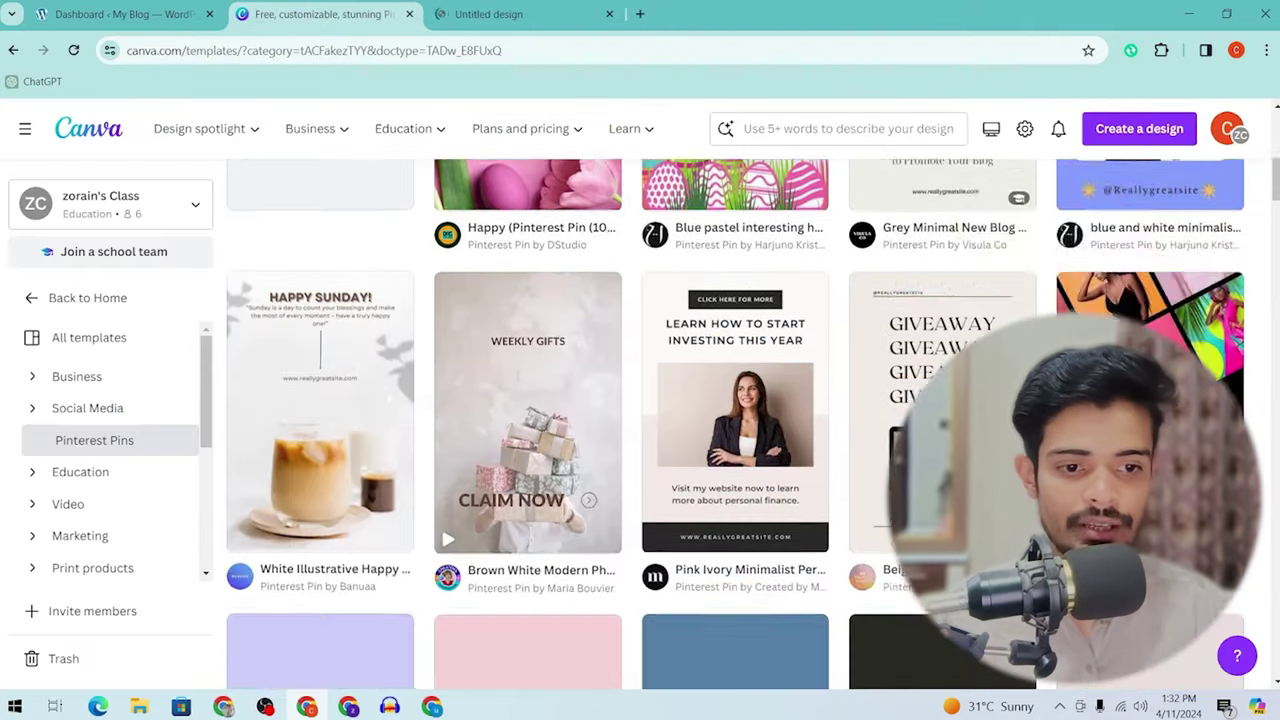
pyautogui.scroll(5, 857, 370)
pyautogui.hotkey('ctrl', 'Tab')
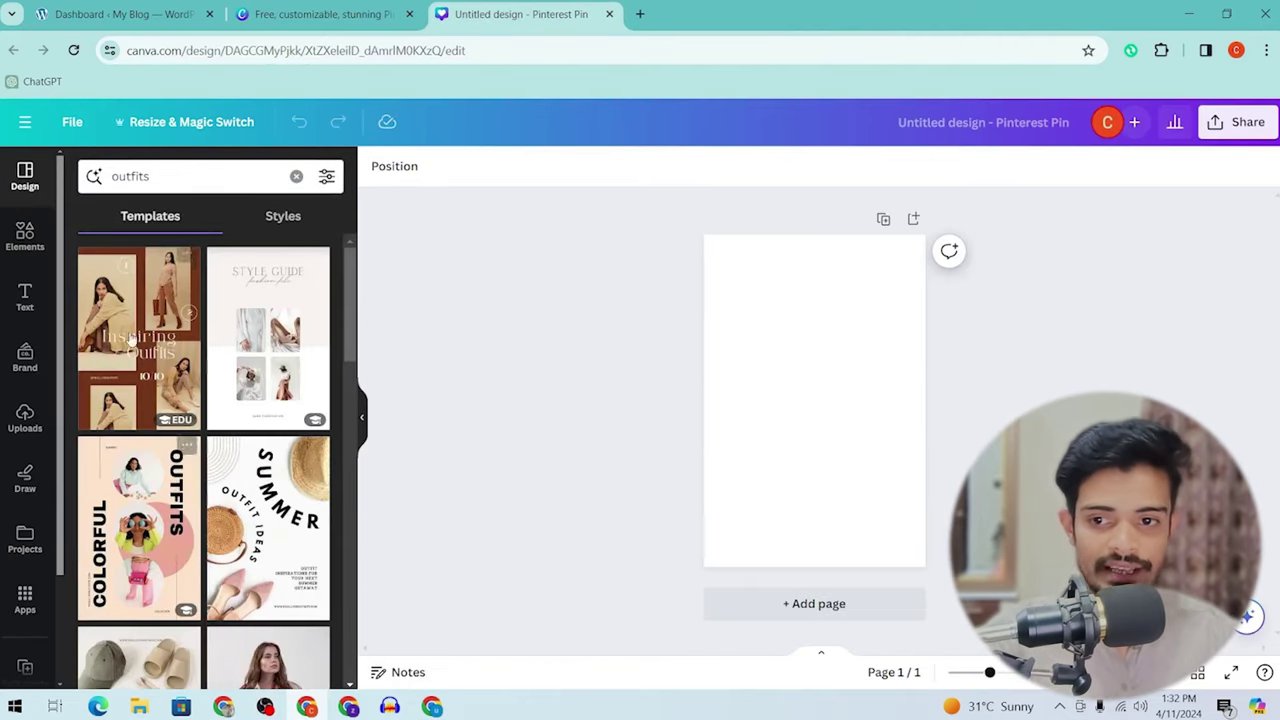
# Apply the Inspiring Outfits template and download the pin as a 1000 × 1500 px PNG
pyautogui.click(136, 337)
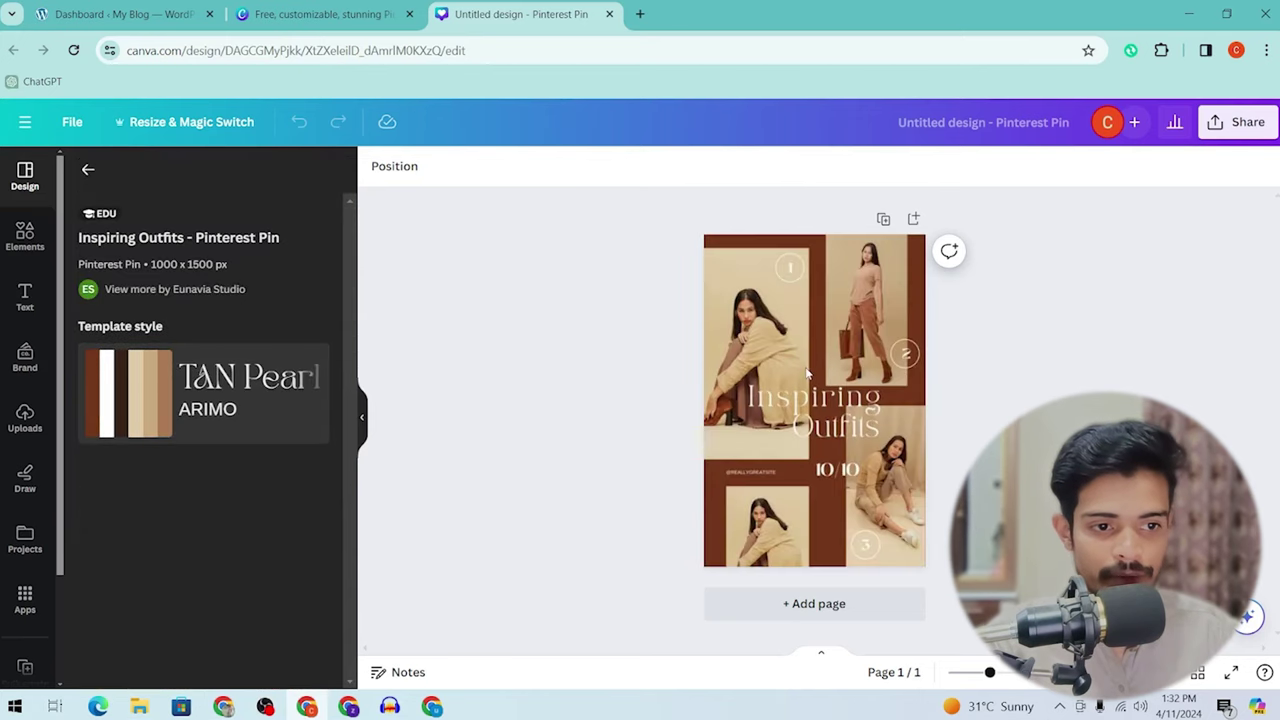
pyautogui.click(890, 508)
pyautogui.click(1237, 122)
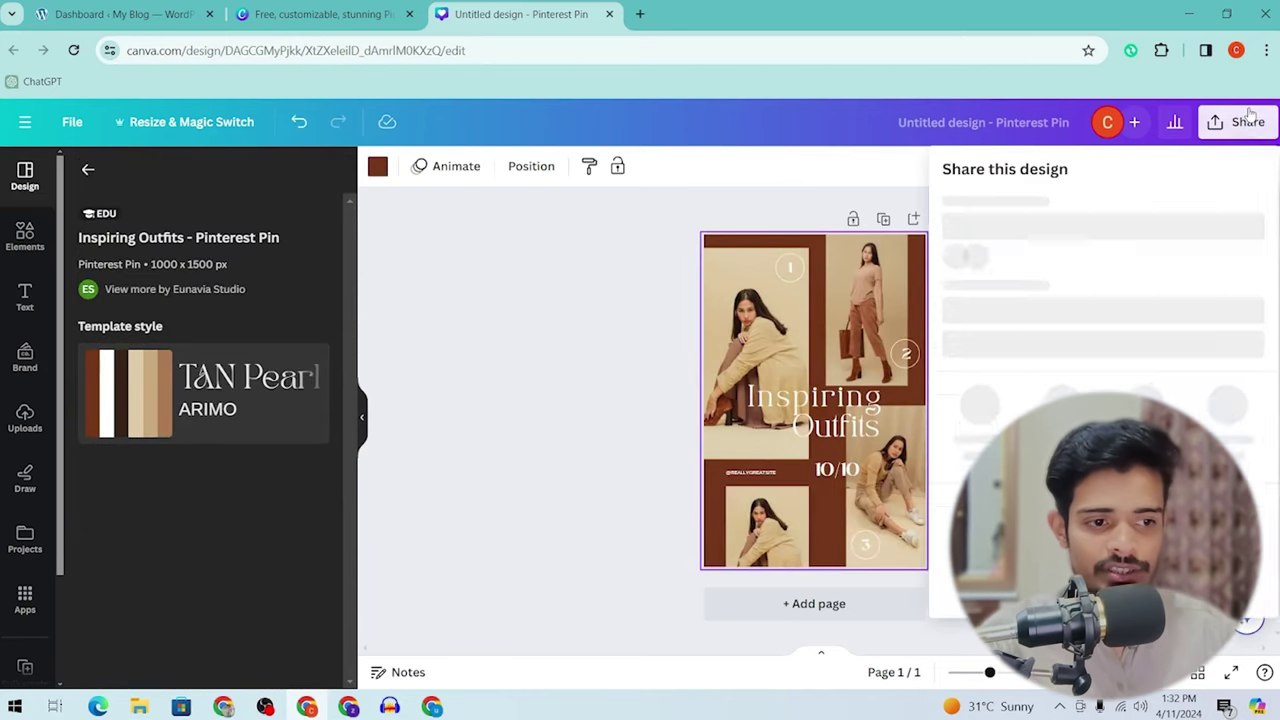
pyautogui.click(1038, 447)
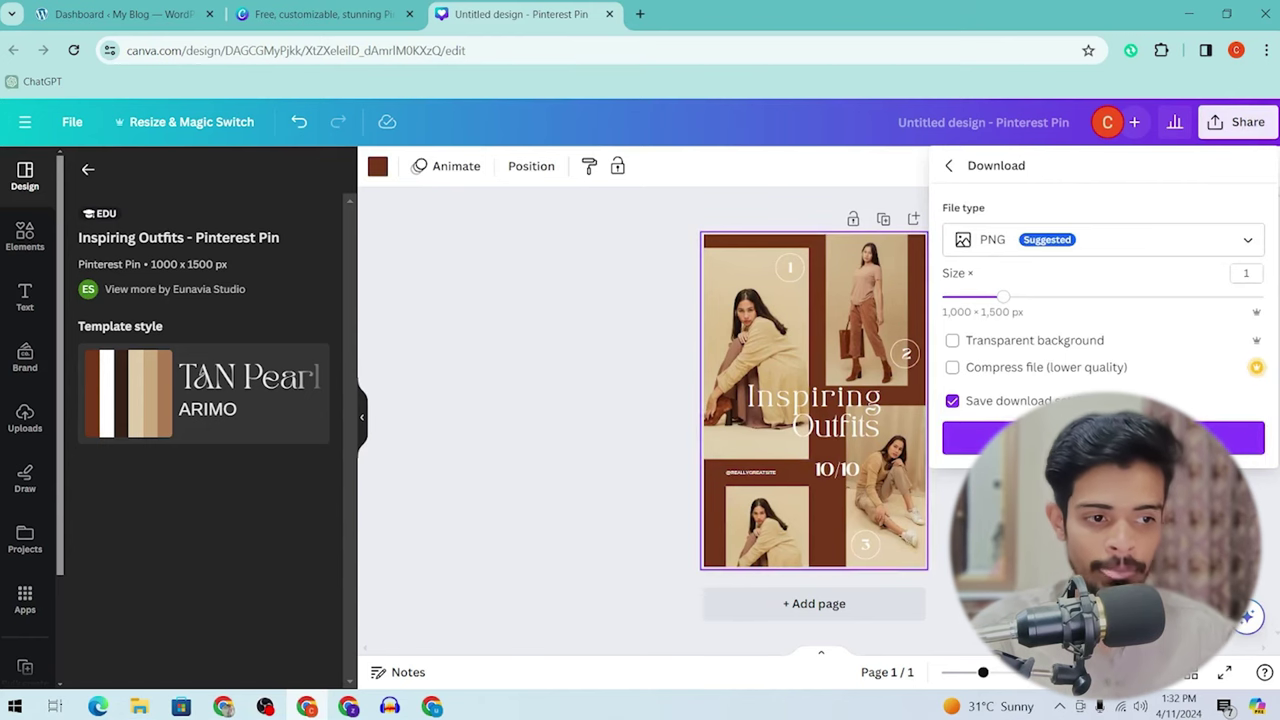
pyautogui.click(965, 438)
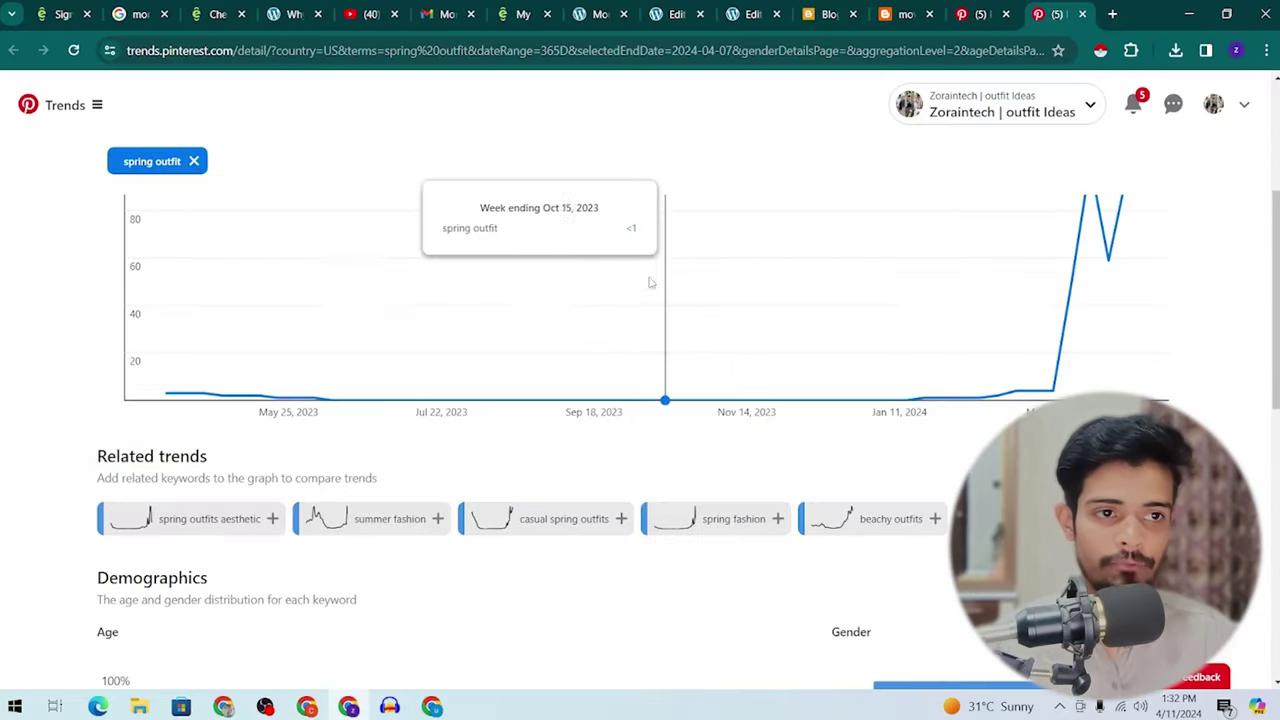
# Add 'spring outfits aesthetic' to the spring outfit trend comparison
pyautogui.scroll(2, 680, 300)
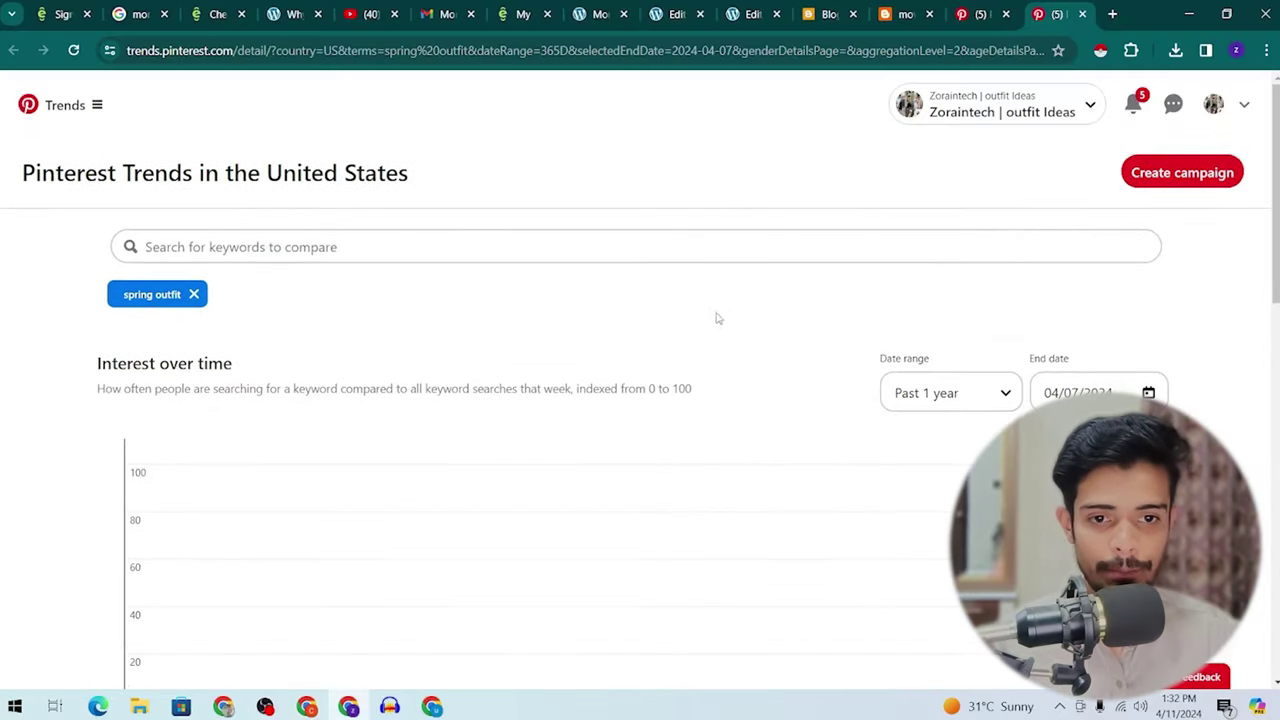
pyautogui.scroll(-2, 700, 325)
pyautogui.scroll(-3, 507, 360)
pyautogui.scroll(1, 180, 480)
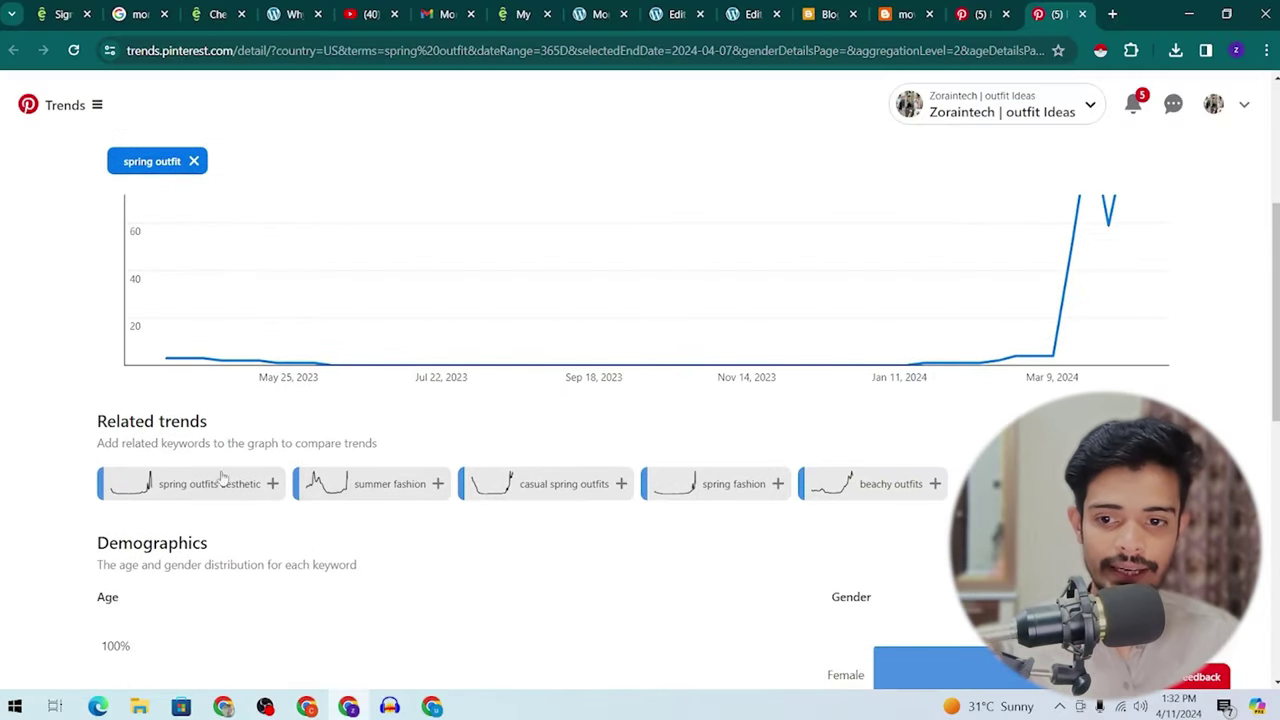
pyautogui.click(258, 497)
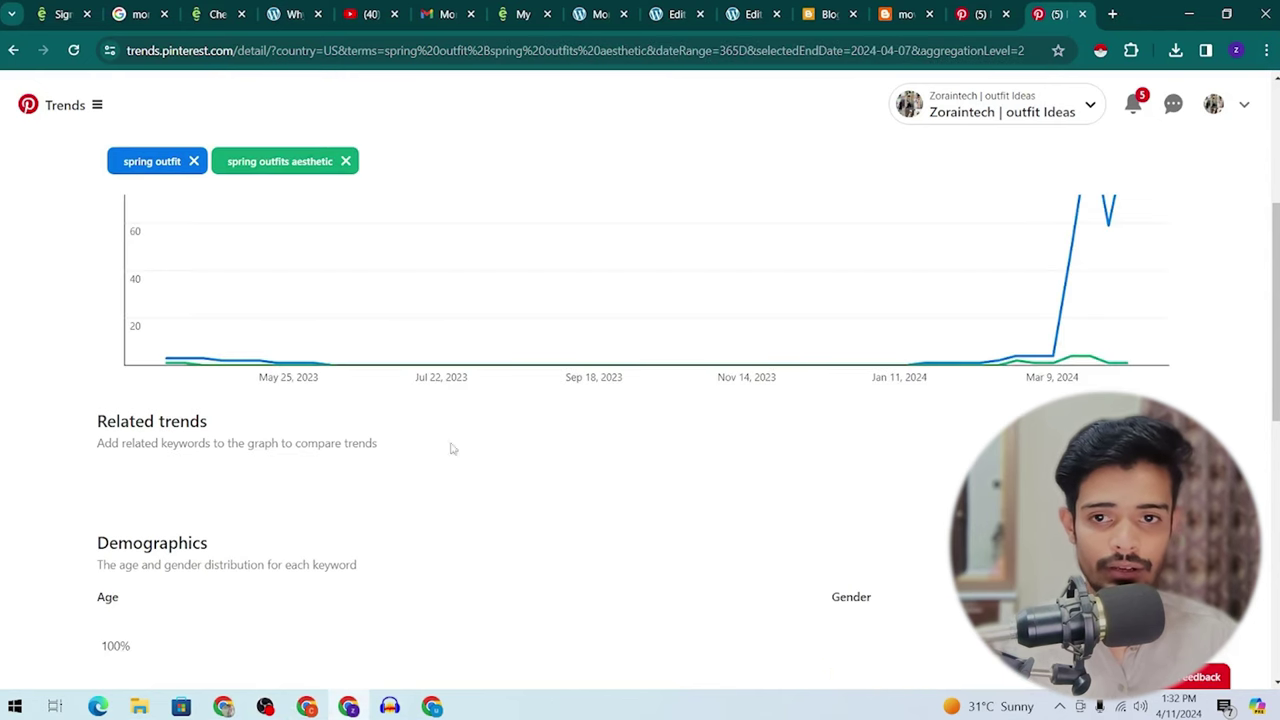
# Go to Pinterest's Create Pin page from the business tools menu
pyautogui.scroll(3, 452, 449)
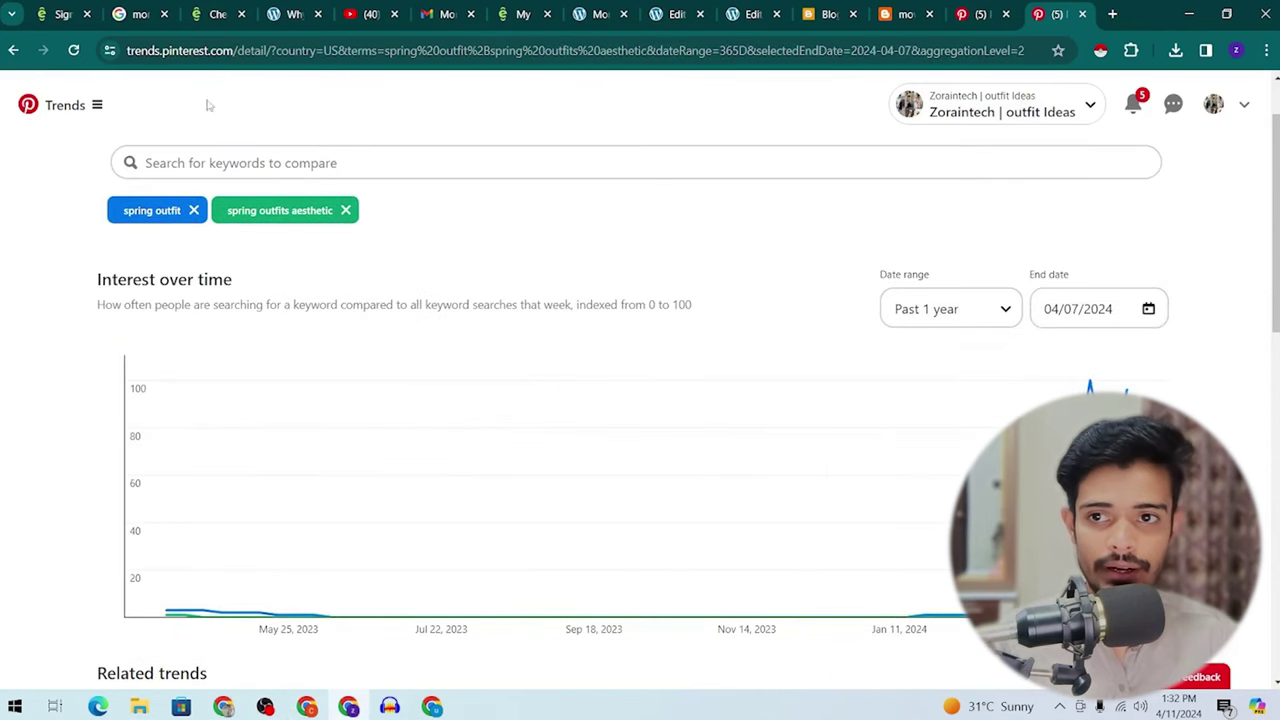
pyautogui.click(86, 104)
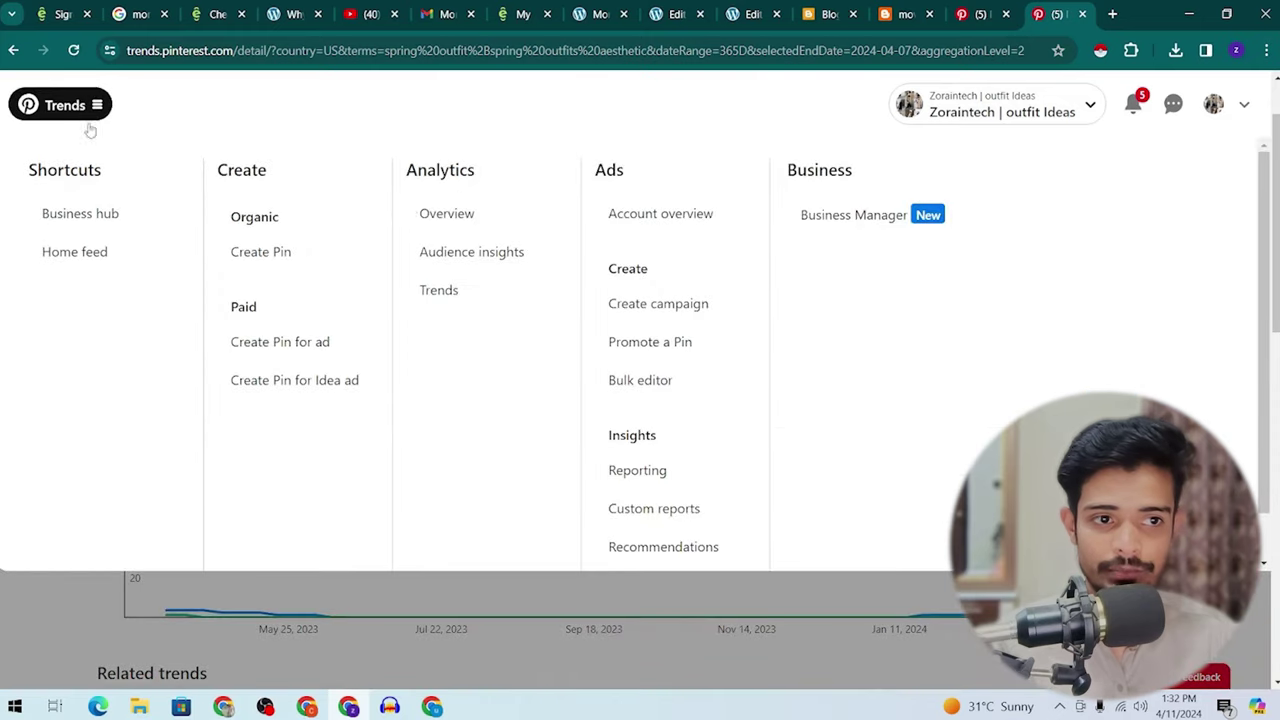
pyautogui.click(274, 256)
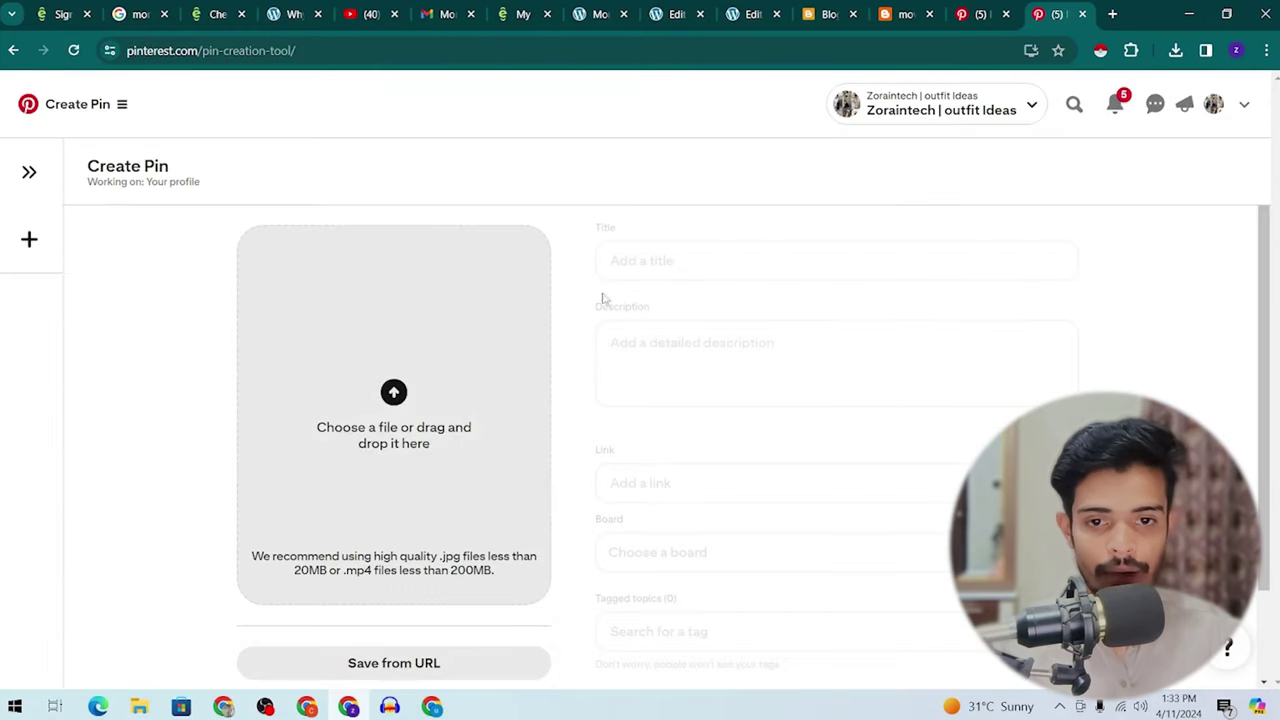